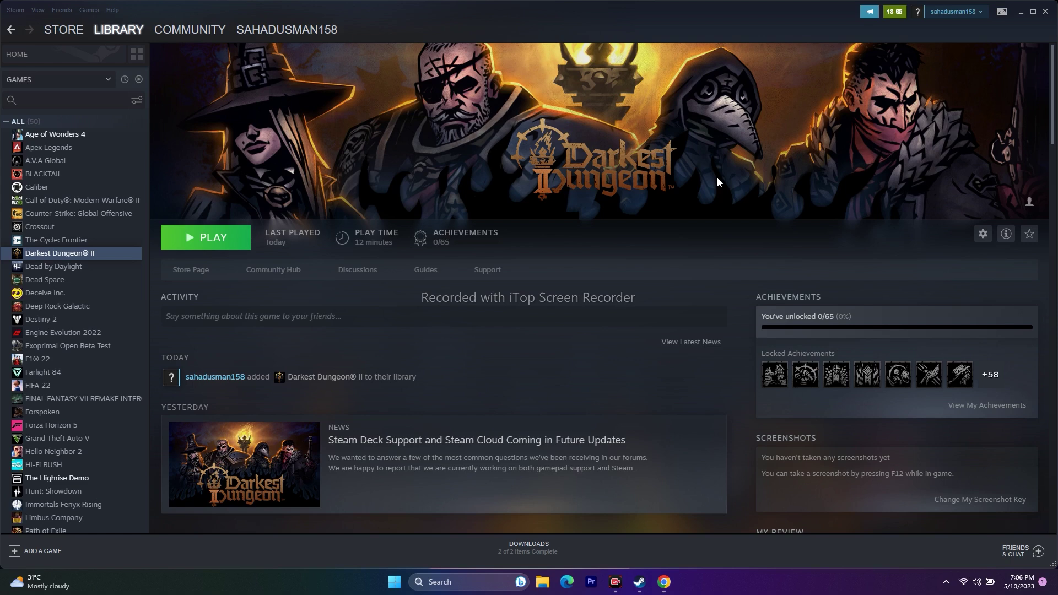
Bring up the computer's power options and dismiss them without choosing one
{"action": "left_click", "coordinate": [401, 581]}
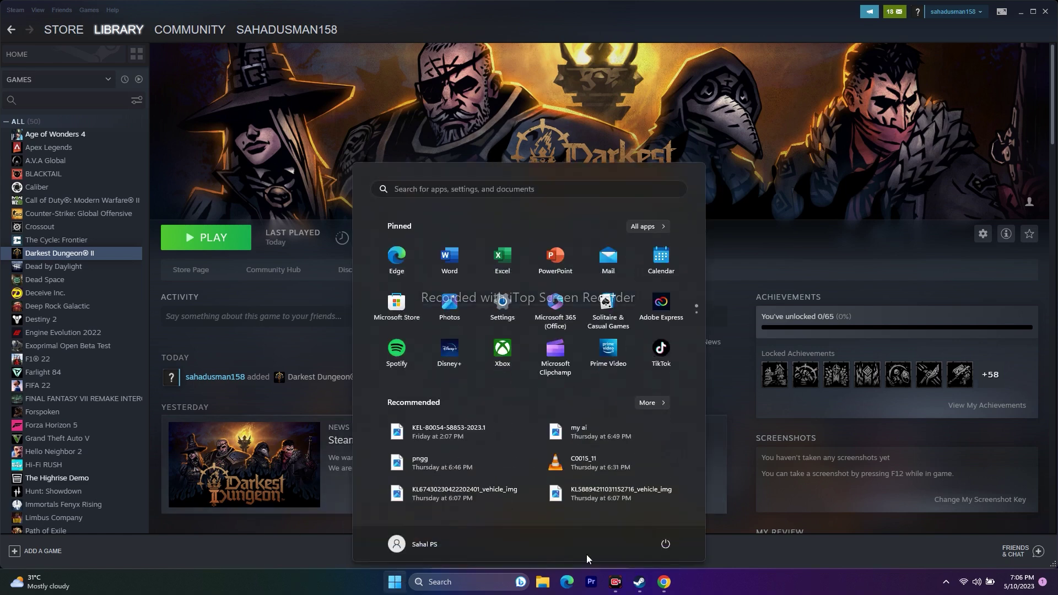
{"action": "left_click", "coordinate": [664, 543]}
{"action": "key", "text": "Escape"}
{"action": "key", "text": "Escape"}
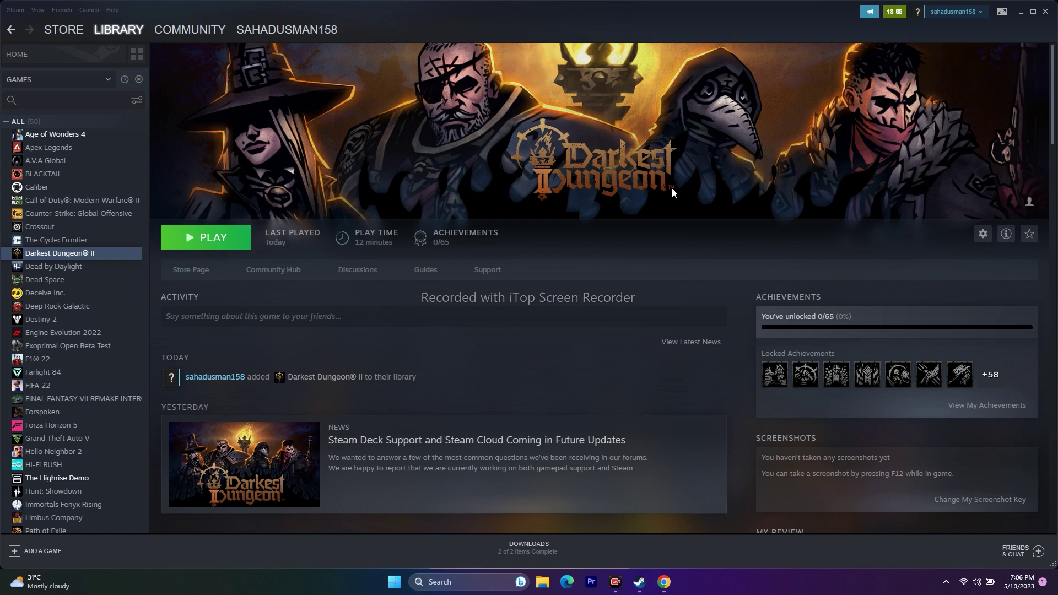
Browse the local files folder of Darkest Dungeon II from its Steam properties, and close the folder and properties
{"action": "right_click", "coordinate": [94, 254]}
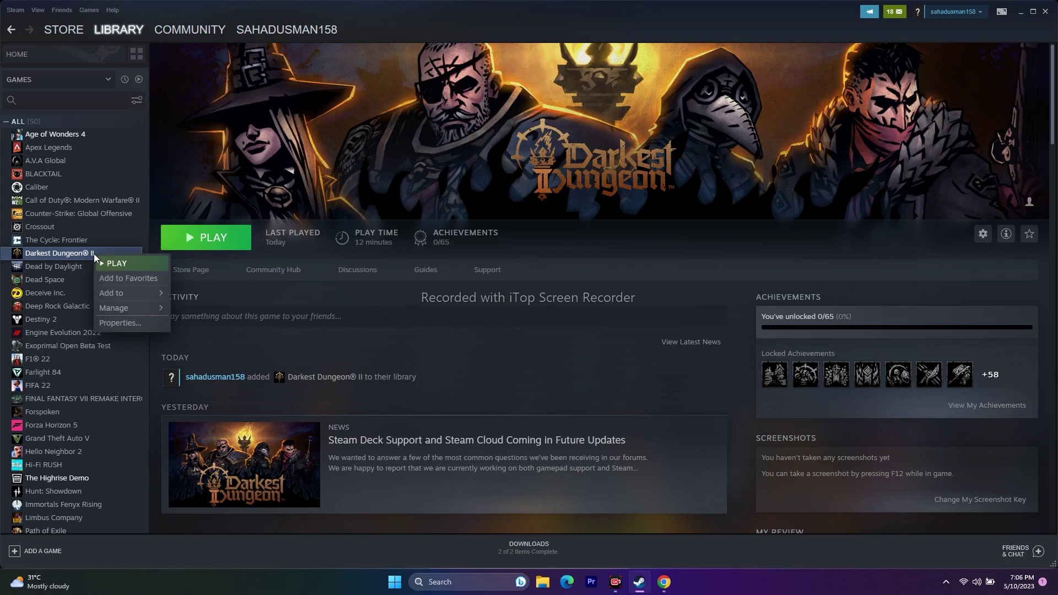
{"action": "left_click", "coordinate": [115, 326]}
{"action": "left_click", "coordinate": [343, 232]}
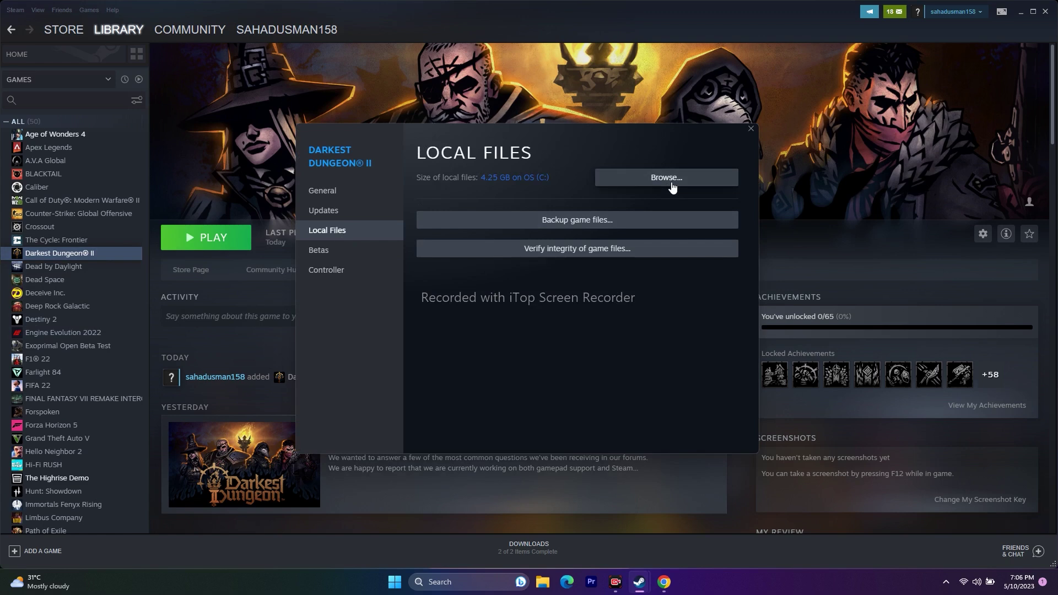
{"action": "left_click", "coordinate": [656, 177]}
{"action": "left_click", "coordinate": [766, 286]}
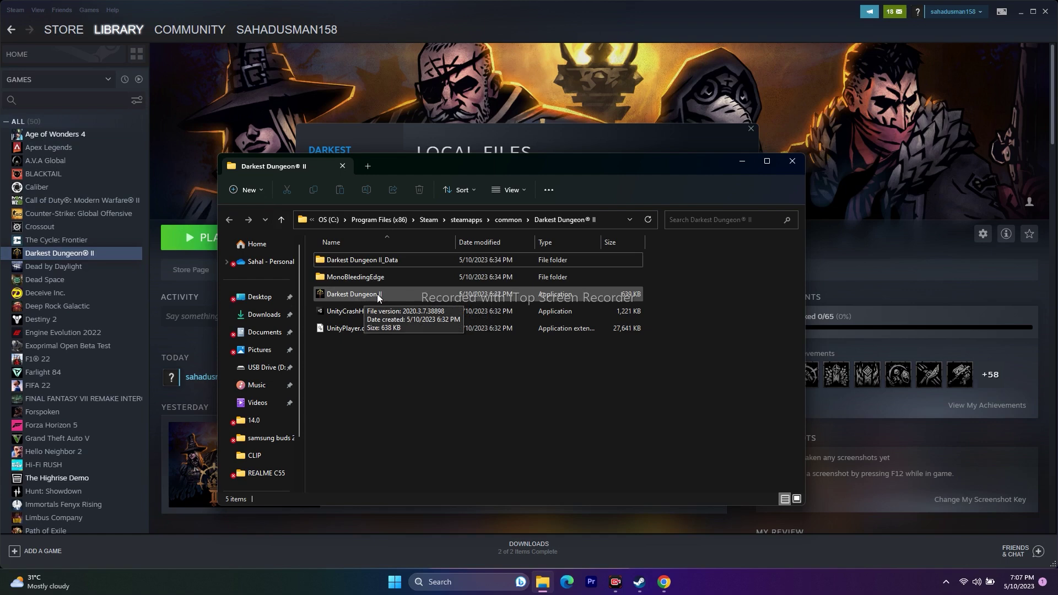
{"action": "left_click", "coordinate": [792, 161]}
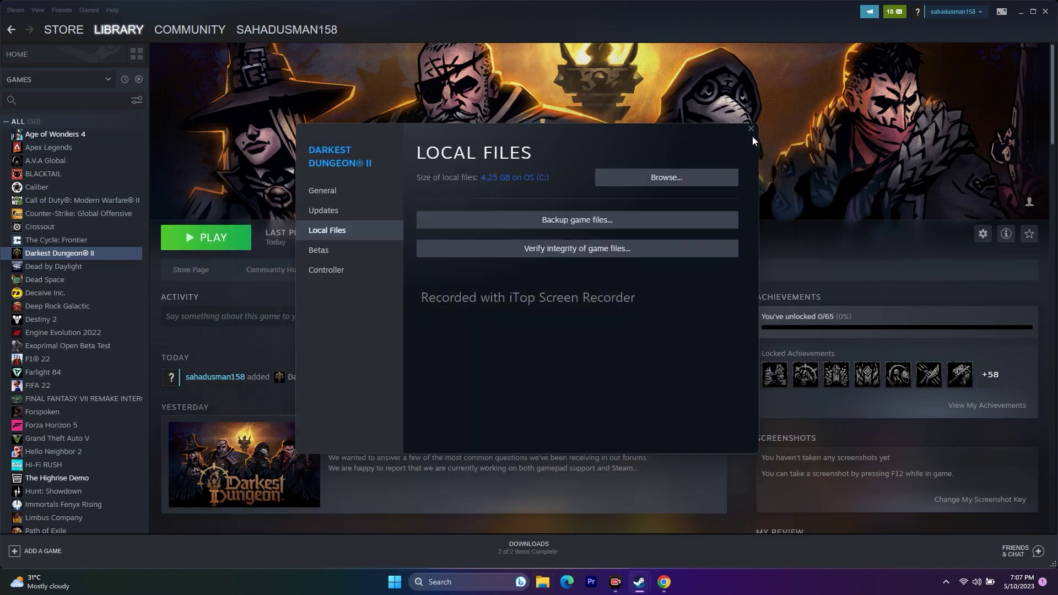
{"action": "left_click", "coordinate": [749, 130]}
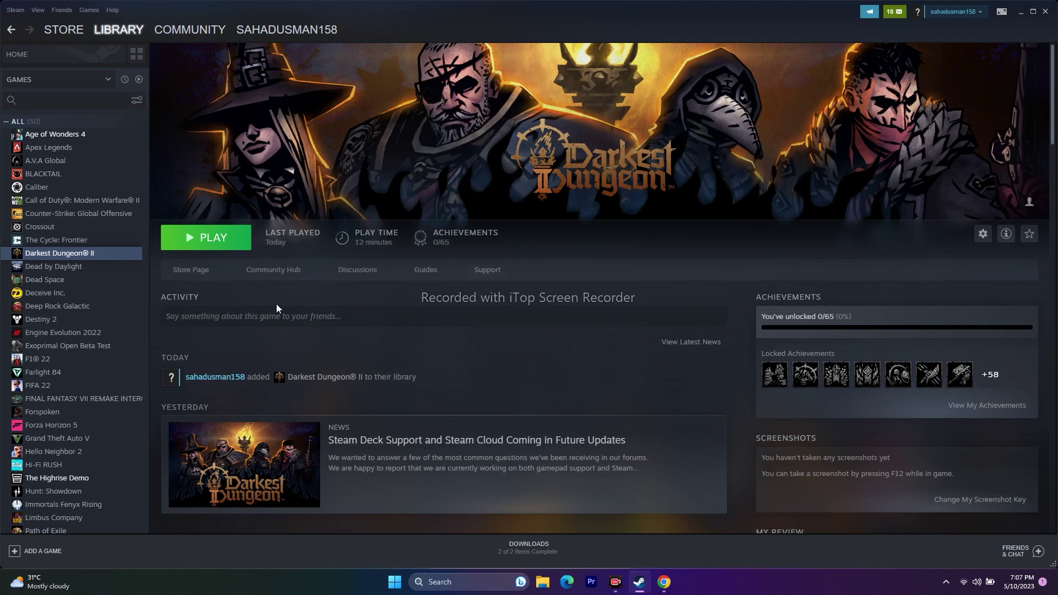
Verify the integrity of the Darkest Dungeon II game files and close the game's properties
{"action": "right_click", "coordinate": [98, 253]}
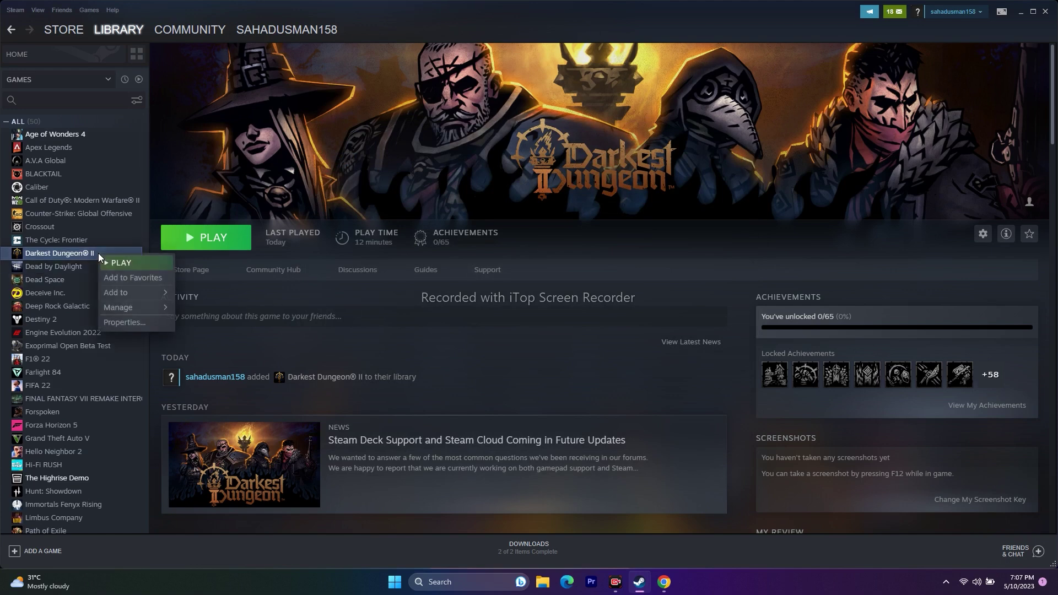
{"action": "left_click", "coordinate": [129, 323]}
{"action": "left_click", "coordinate": [343, 239]}
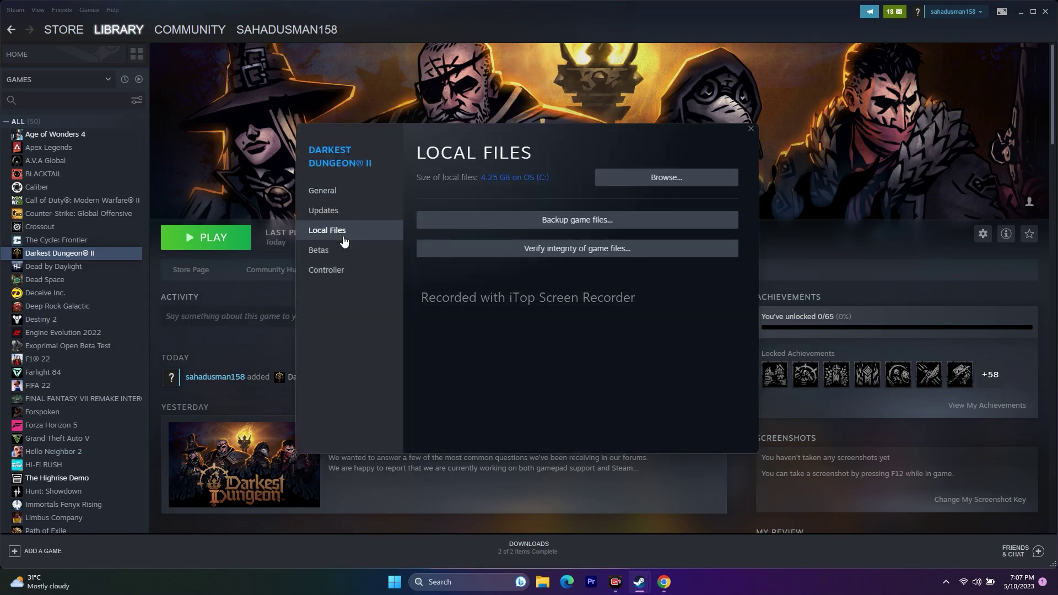
{"action": "left_click", "coordinate": [577, 250]}
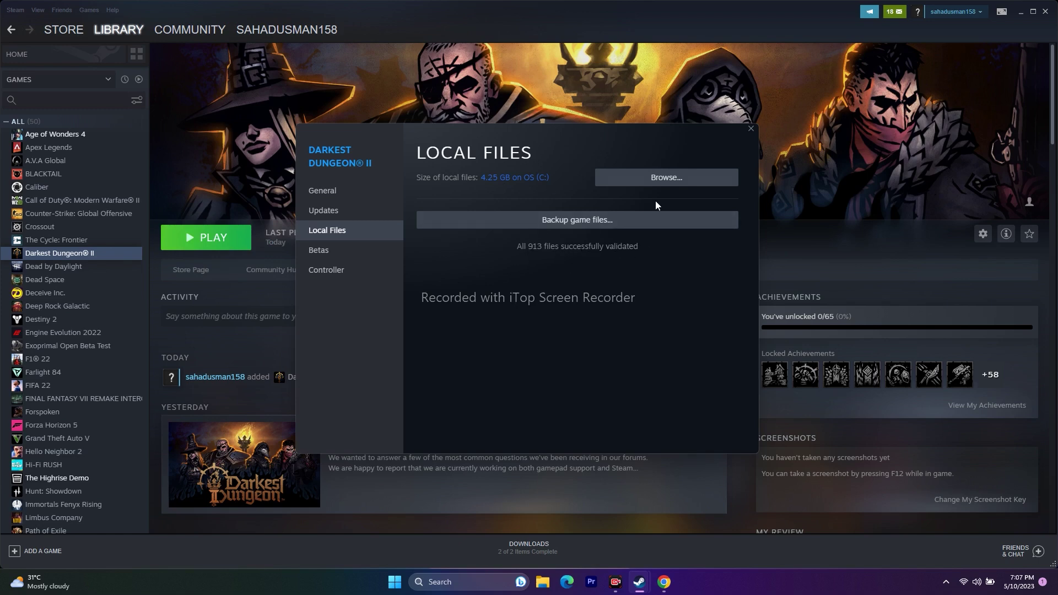
{"action": "left_click", "coordinate": [751, 129]}
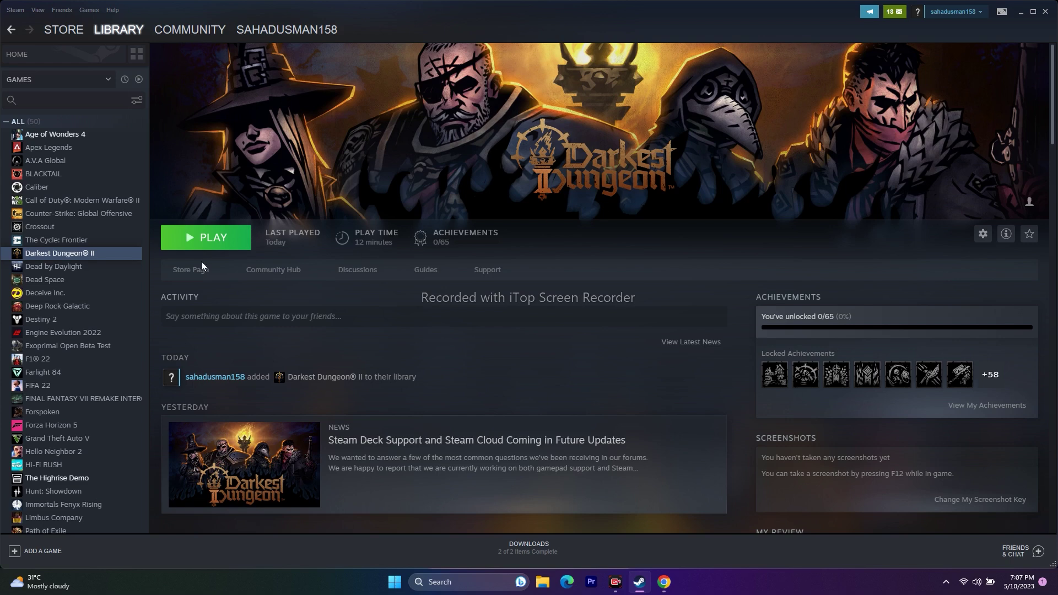
Review the Local Files settings in the Darkest Dungeon II properties and close them
{"action": "right_click", "coordinate": [78, 258]}
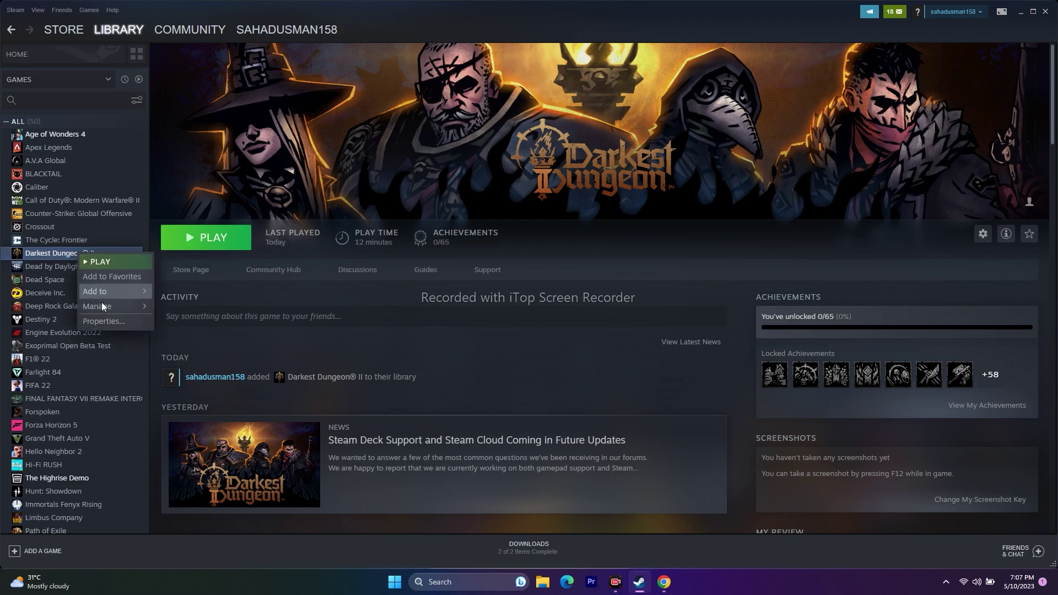
{"action": "left_click", "coordinate": [103, 321]}
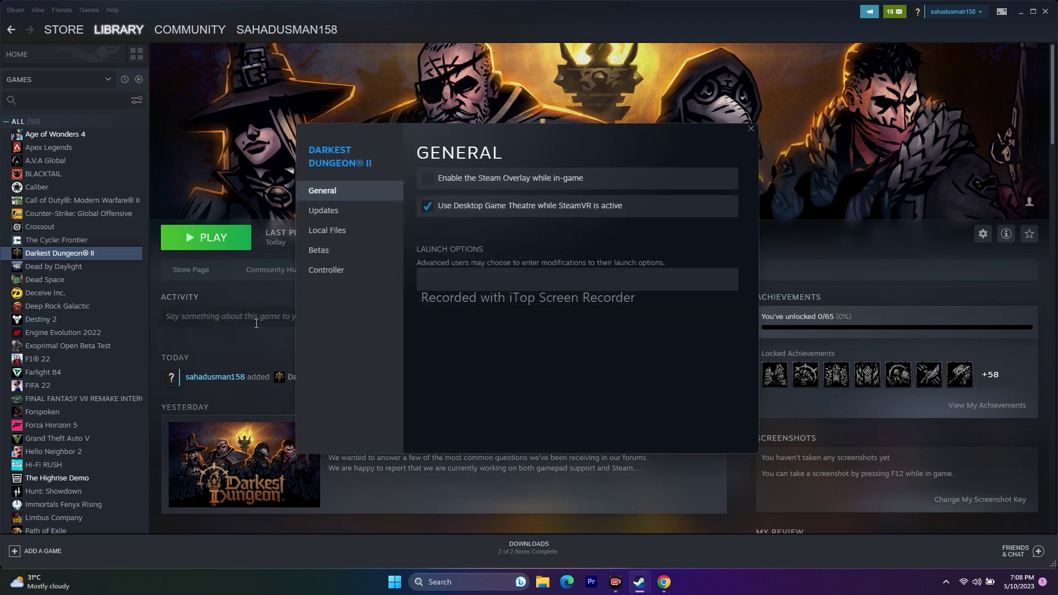
{"action": "left_click", "coordinate": [338, 231]}
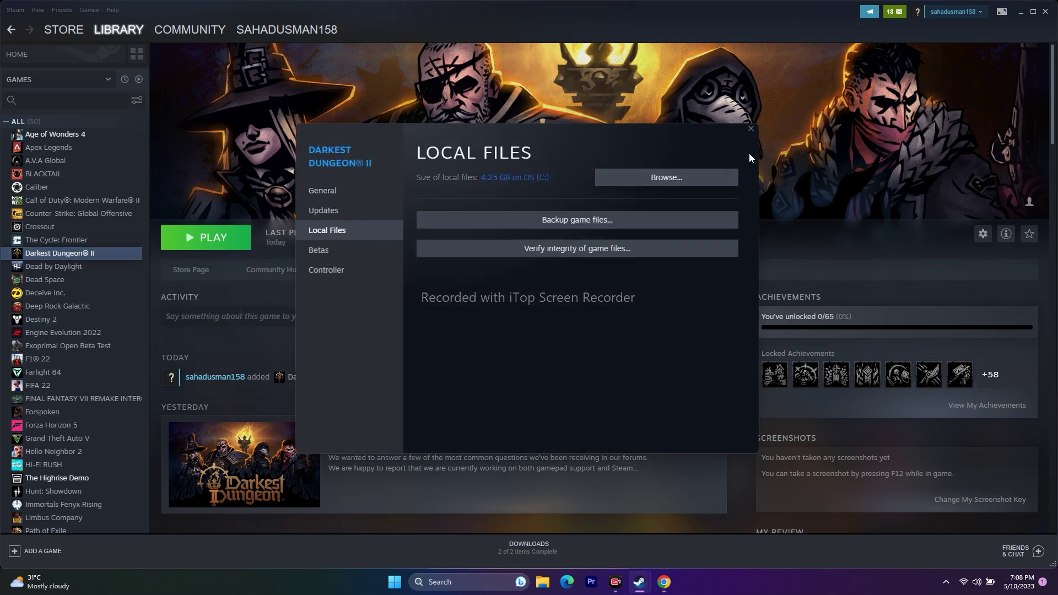
{"action": "left_click", "coordinate": [751, 129]}
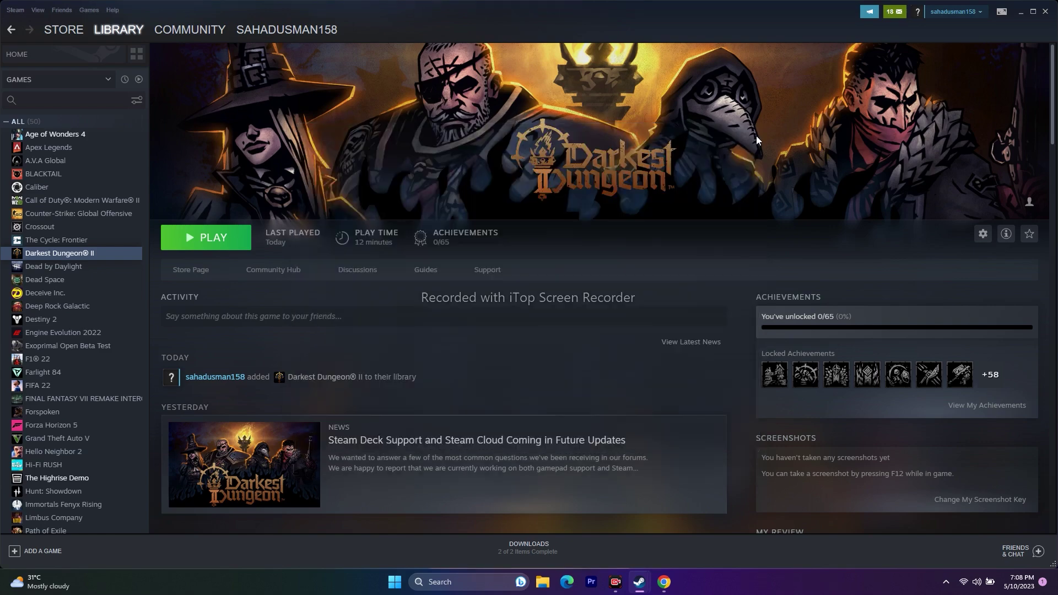
Minimize Steam, switch to File Explorer in a maximized window and open the OS (C:) drive
{"action": "left_click", "coordinate": [1021, 12]}
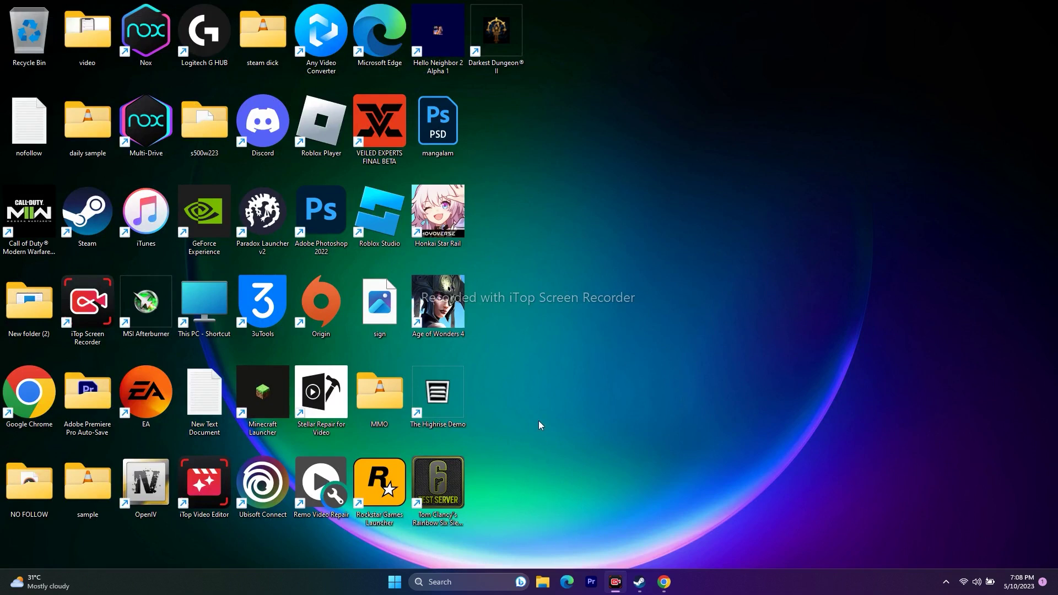
{"action": "left_click", "coordinate": [542, 583]}
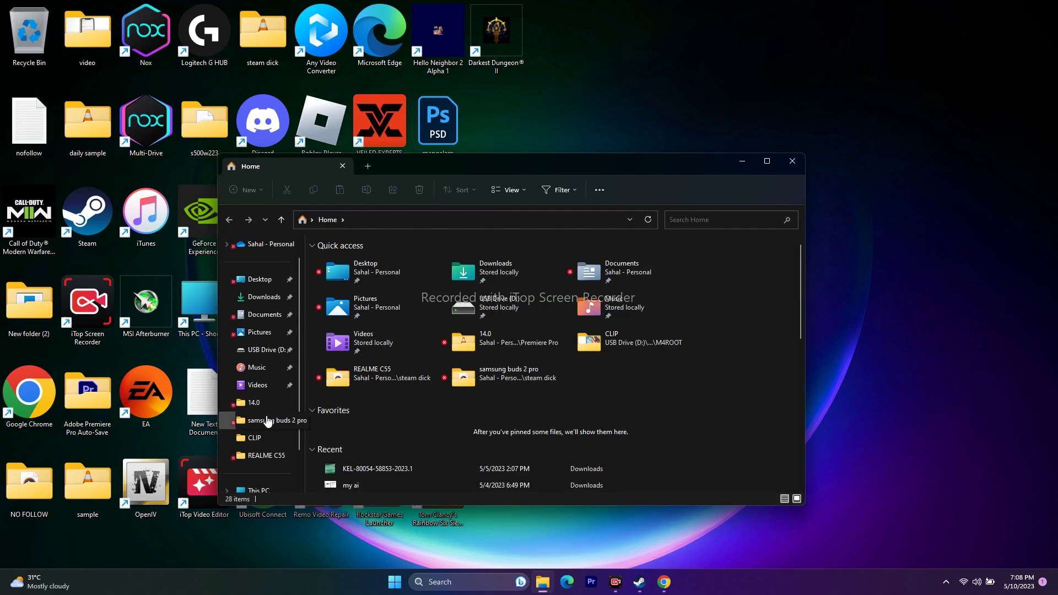
{"action": "left_click", "coordinate": [266, 444]}
{"action": "left_click", "coordinate": [766, 161]}
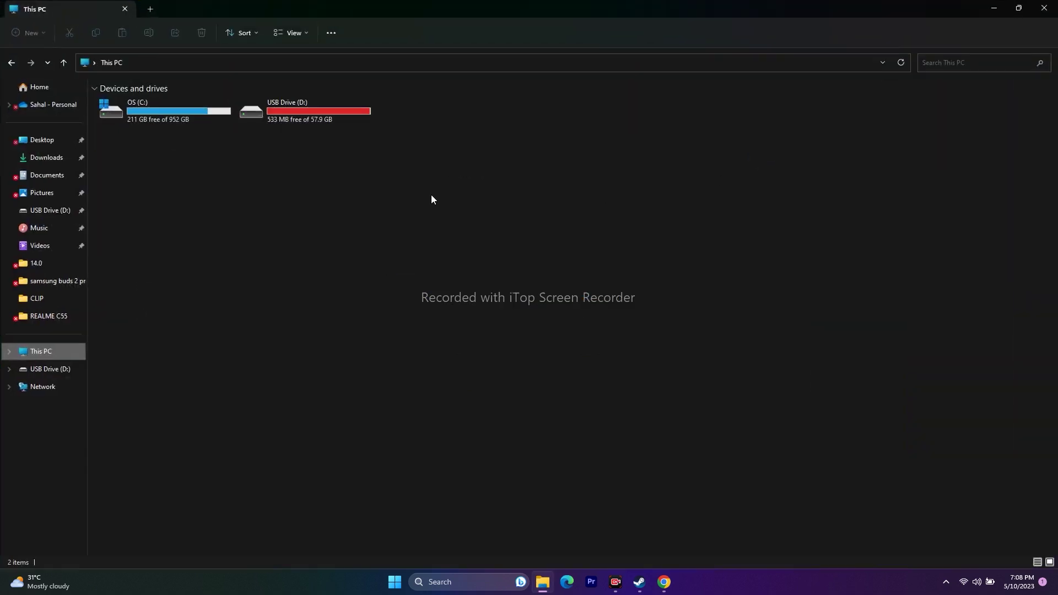
{"action": "double_click", "coordinate": [150, 115]}
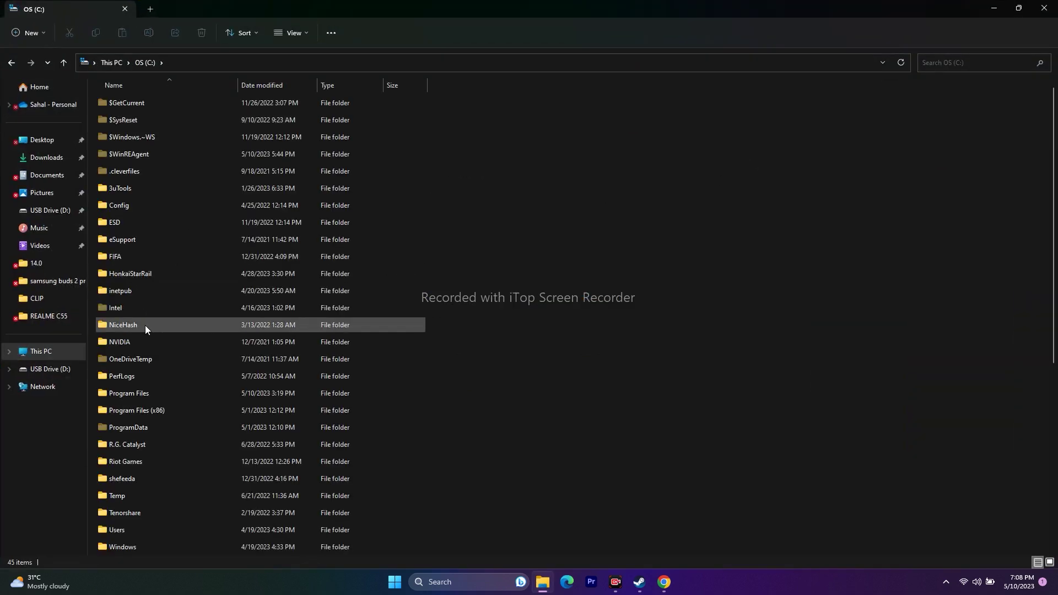
Go to the common folder inside Program Files (x86), Steam, steamapps
{"action": "left_click", "coordinate": [156, 409]}
{"action": "double_click", "coordinate": [156, 410]}
{"action": "scroll", "coordinate": [180, 255], "scroll_direction": "down", "scroll_amount": 10}
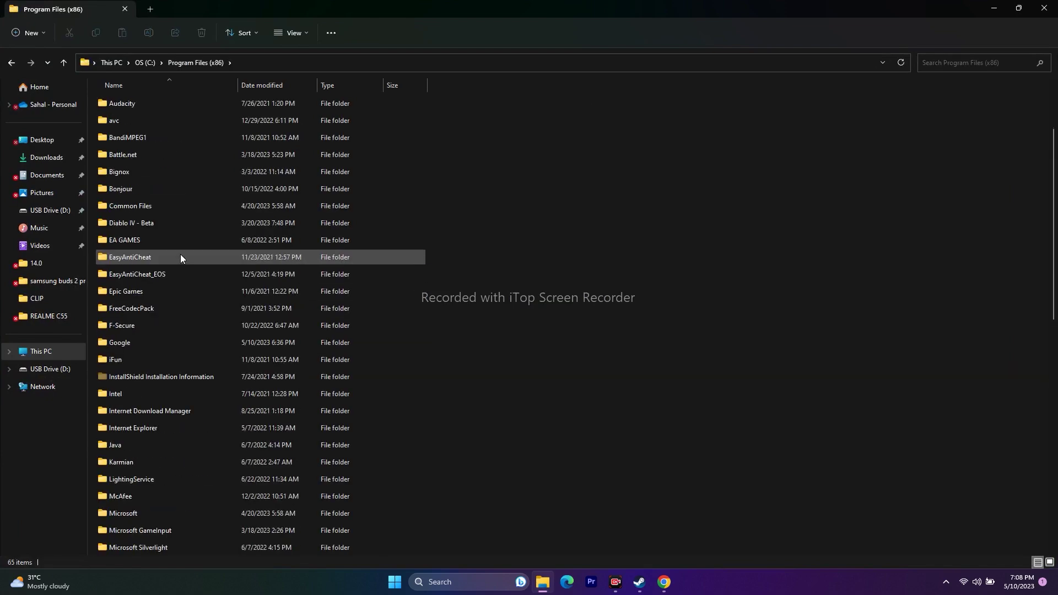
{"action": "scroll", "coordinate": [180, 257], "scroll_direction": "down", "scroll_amount": 4}
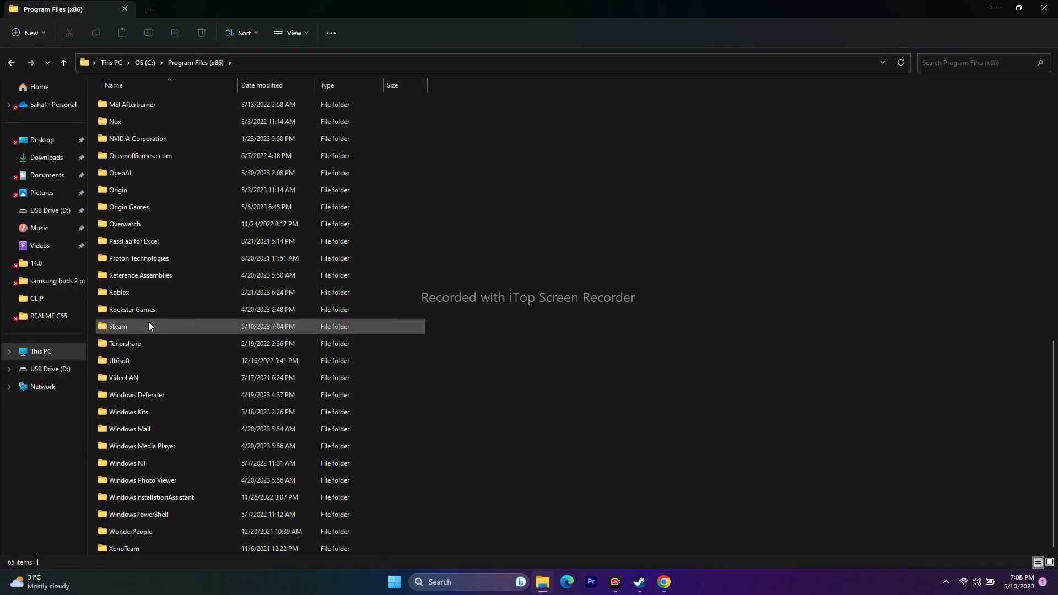
{"action": "double_click", "coordinate": [137, 325]}
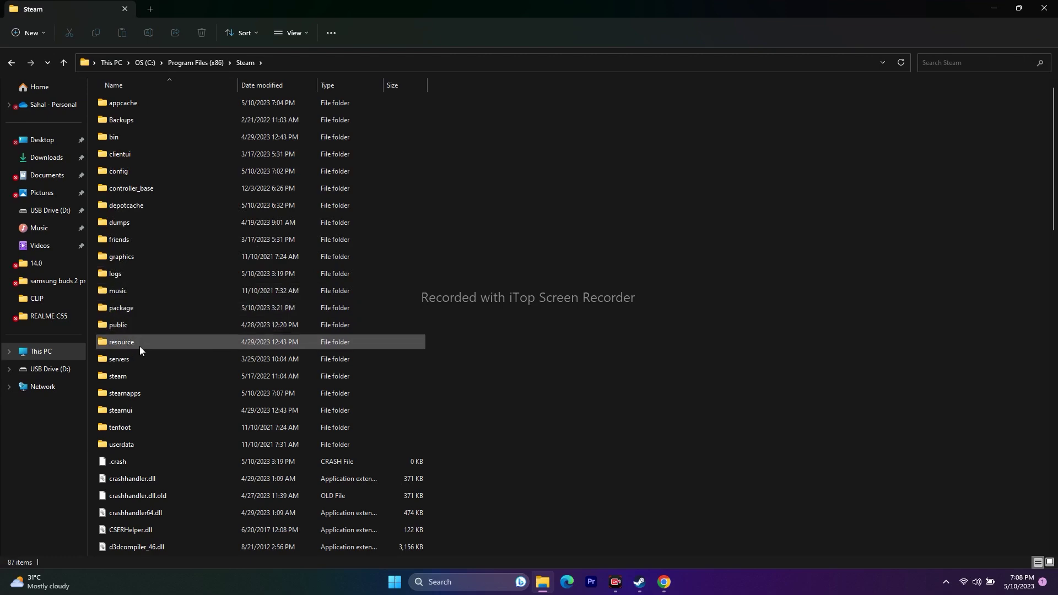
{"action": "double_click", "coordinate": [138, 393]}
{"action": "double_click", "coordinate": [135, 104]}
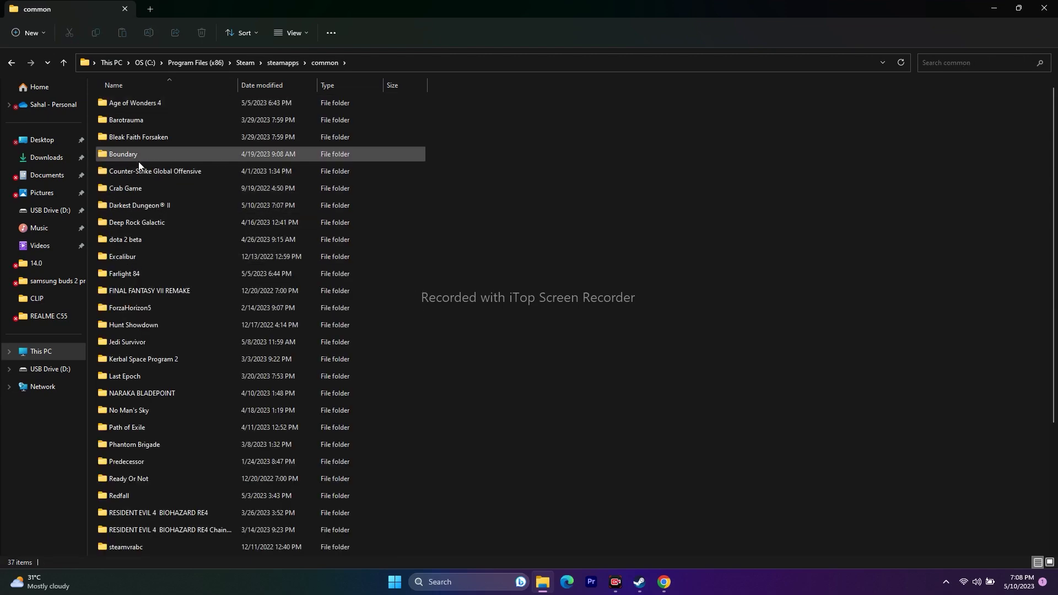
Find the Darkest Dungeon II folder among the installed Steam games and open it
{"action": "scroll", "coordinate": [153, 244], "scroll_direction": "down", "scroll_amount": 3}
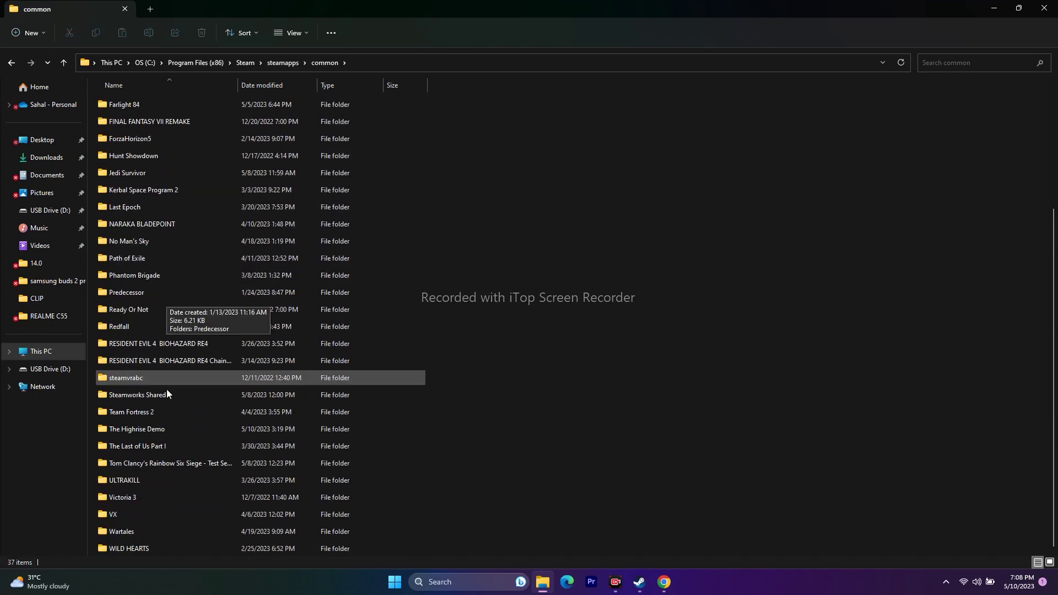
{"action": "scroll", "coordinate": [156, 399], "scroll_direction": "up", "scroll_amount": 1}
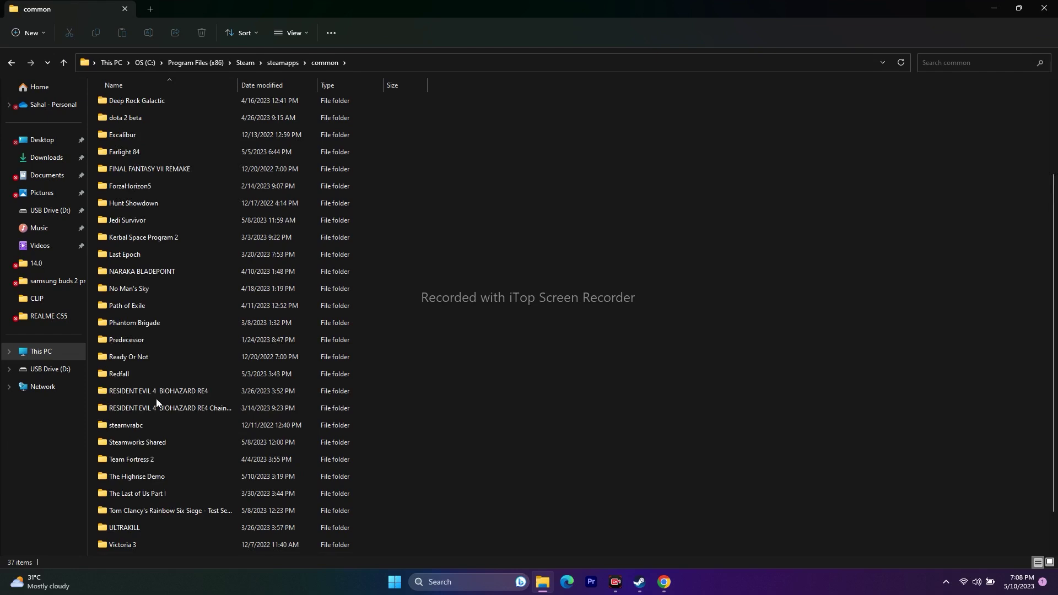
{"action": "scroll", "coordinate": [156, 397], "scroll_direction": "up", "scroll_amount": 1}
{"action": "scroll", "coordinate": [157, 397], "scroll_direction": "up", "scroll_amount": 1}
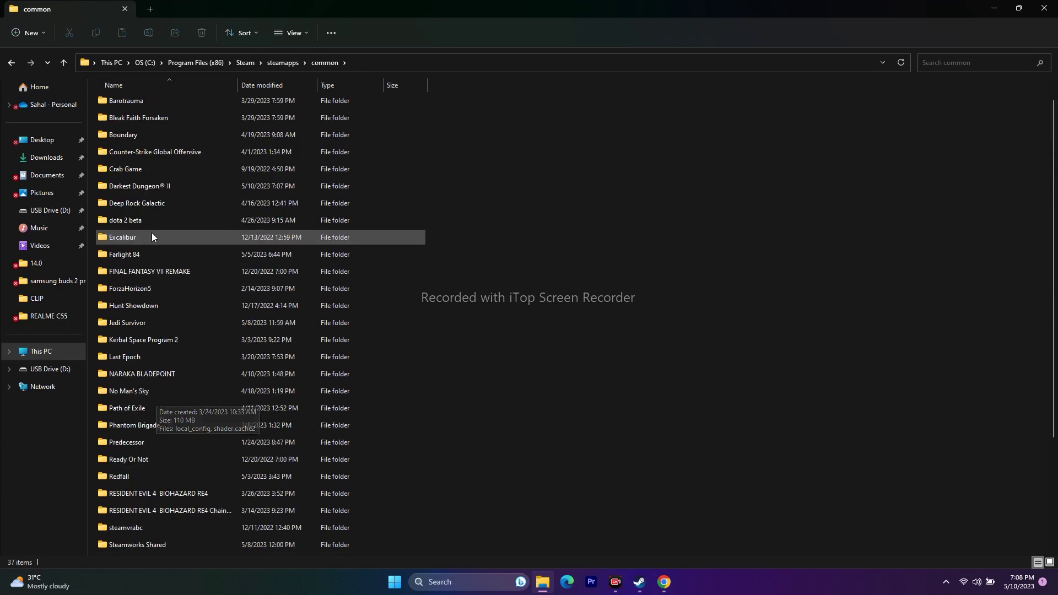
{"action": "double_click", "coordinate": [148, 186]}
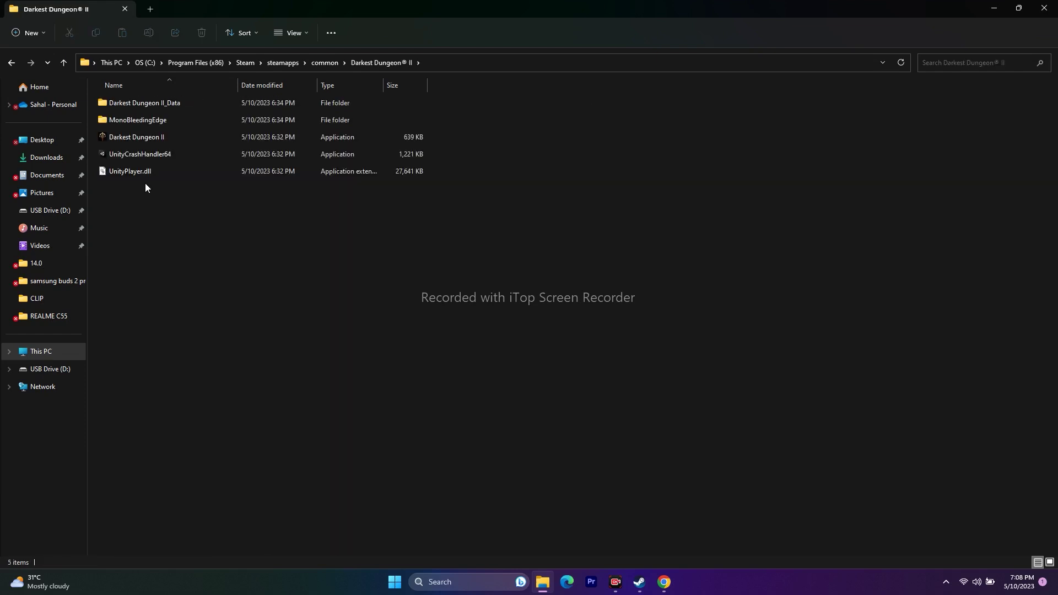
Set the Darkest Dungeon II application to always run as an administrator in its compatibility settings and save the change
{"action": "left_click", "coordinate": [121, 138]}
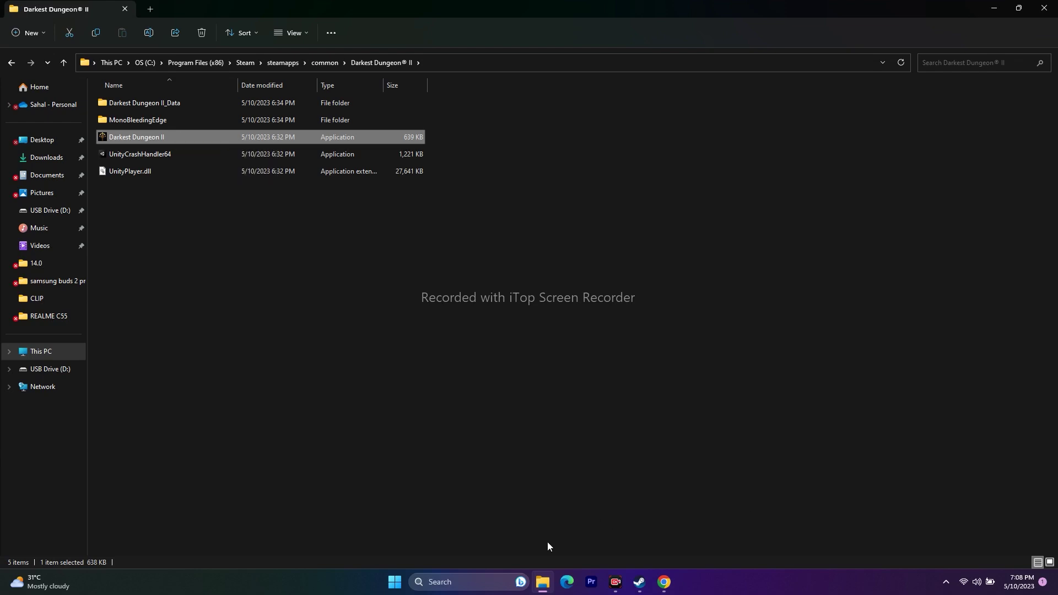
{"action": "right_click", "coordinate": [174, 138]}
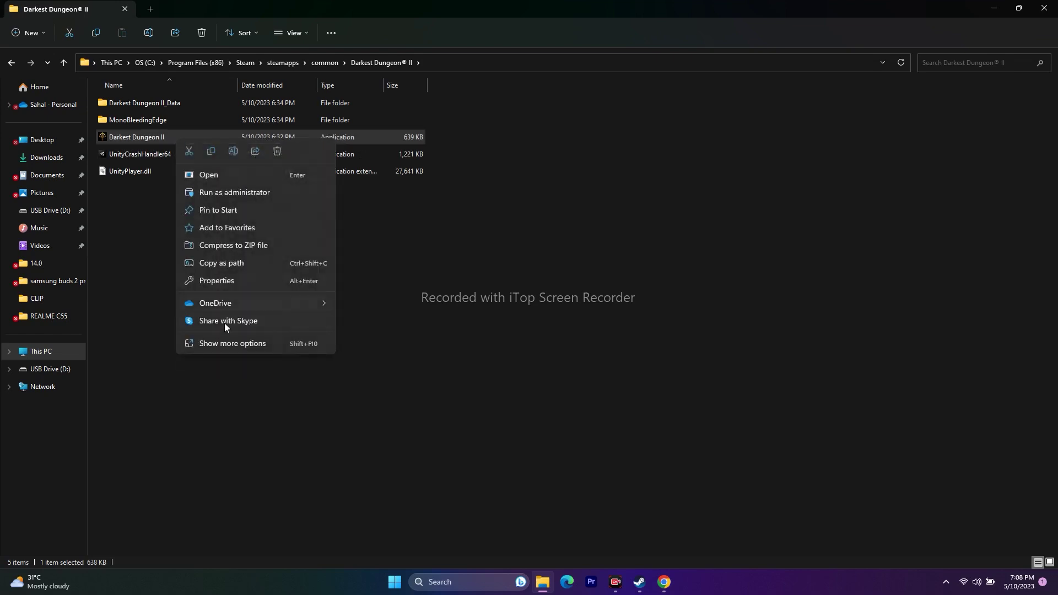
{"action": "left_click", "coordinate": [227, 341]}
{"action": "left_click", "coordinate": [269, 333]}
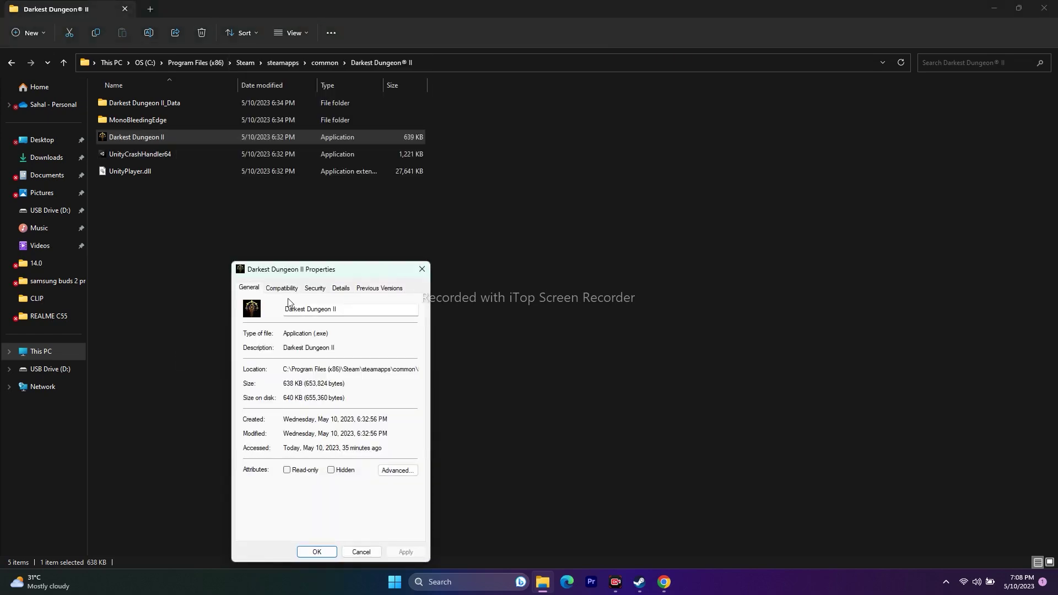
{"action": "left_click", "coordinate": [282, 288]}
{"action": "left_click_drag", "start_coordinate": [310, 272], "coordinate": [572, 116]}
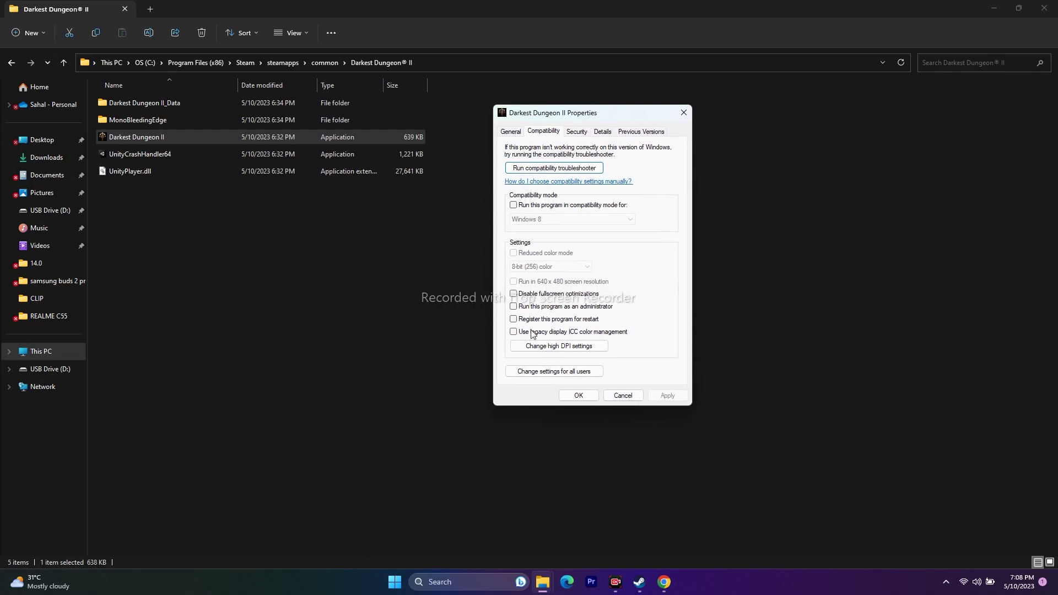
{"action": "left_click", "coordinate": [514, 307]}
{"action": "left_click", "coordinate": [684, 397]}
{"action": "left_click", "coordinate": [579, 396]}
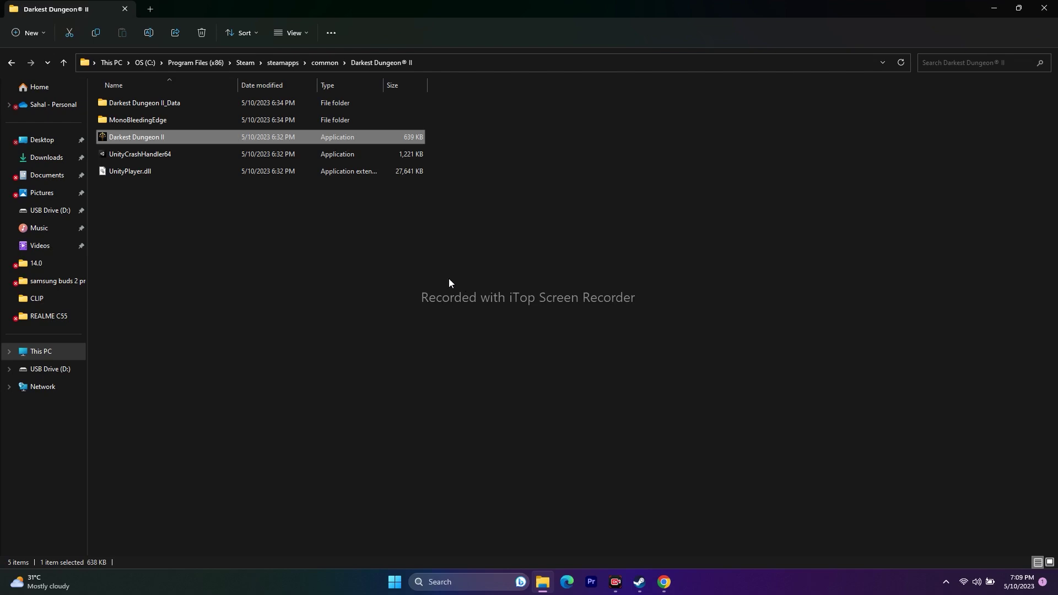
Open the compatibility properties of the Darkest Dungeon II application and move the dialog clear of the file list
{"action": "right_click", "coordinate": [173, 138]}
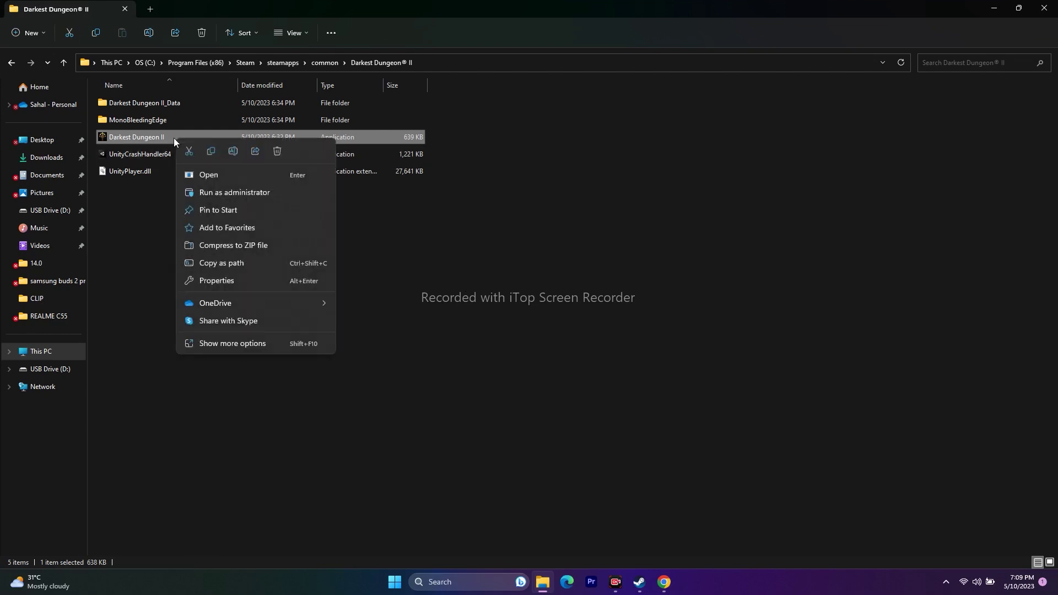
{"action": "left_click", "coordinate": [231, 340]}
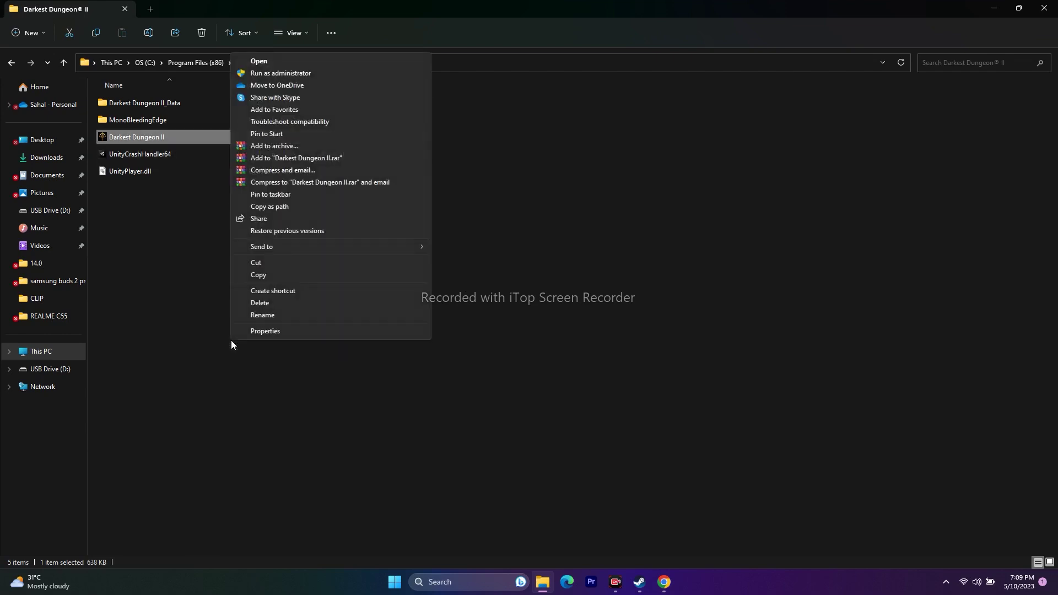
{"action": "left_click", "coordinate": [269, 332]}
{"action": "left_click", "coordinate": [284, 288]}
{"action": "left_click_drag", "start_coordinate": [326, 272], "coordinate": [553, 124]}
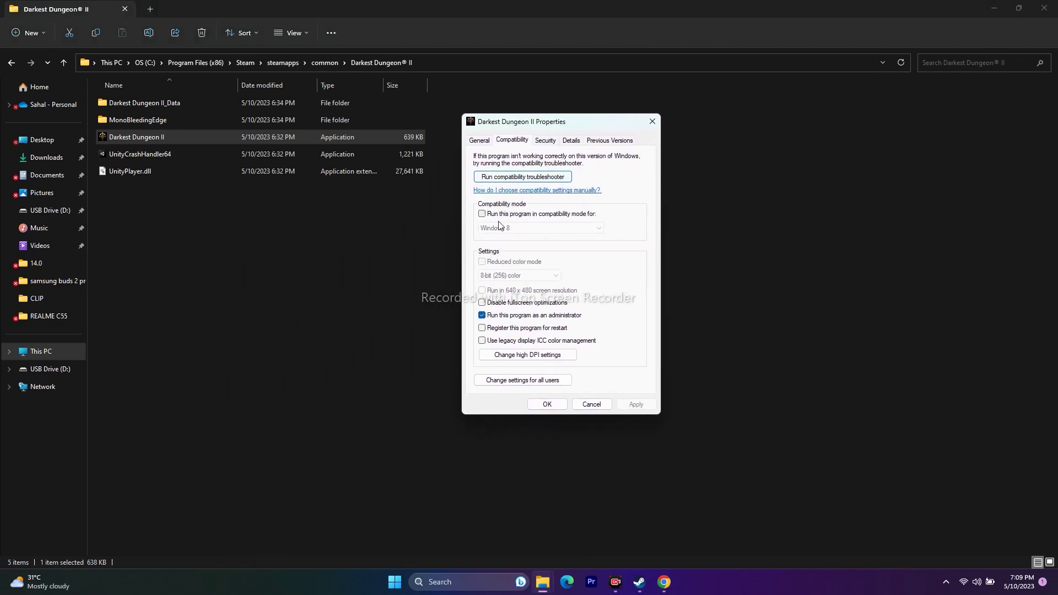
Turn on compatibility mode for the application, try Windows 7, choose Windows 8 instead, and save the settings
{"action": "left_click", "coordinate": [483, 215]}
{"action": "left_click", "coordinate": [529, 228]}
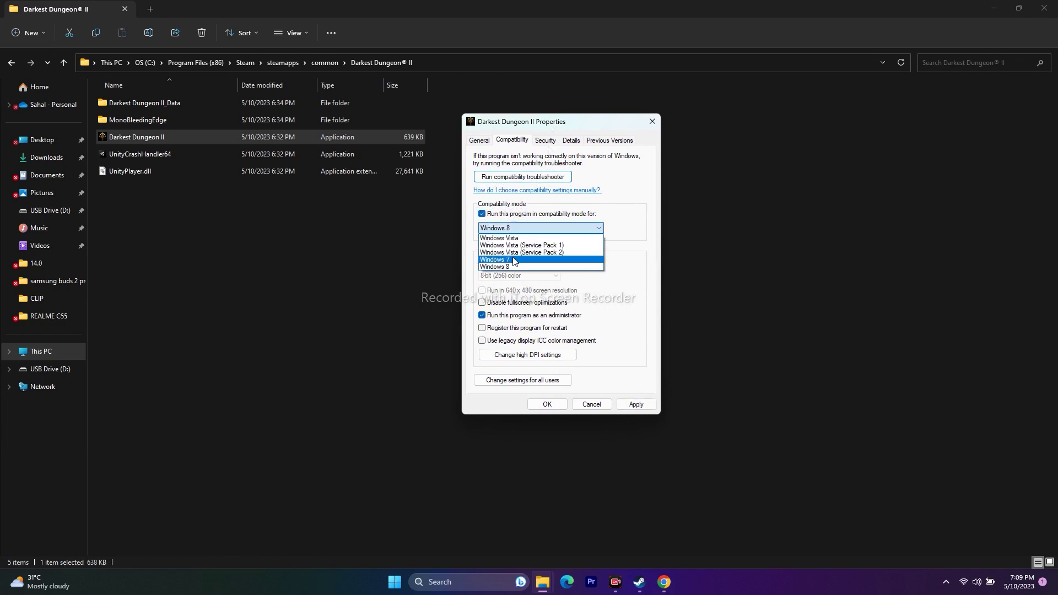
{"action": "left_click", "coordinate": [513, 260]}
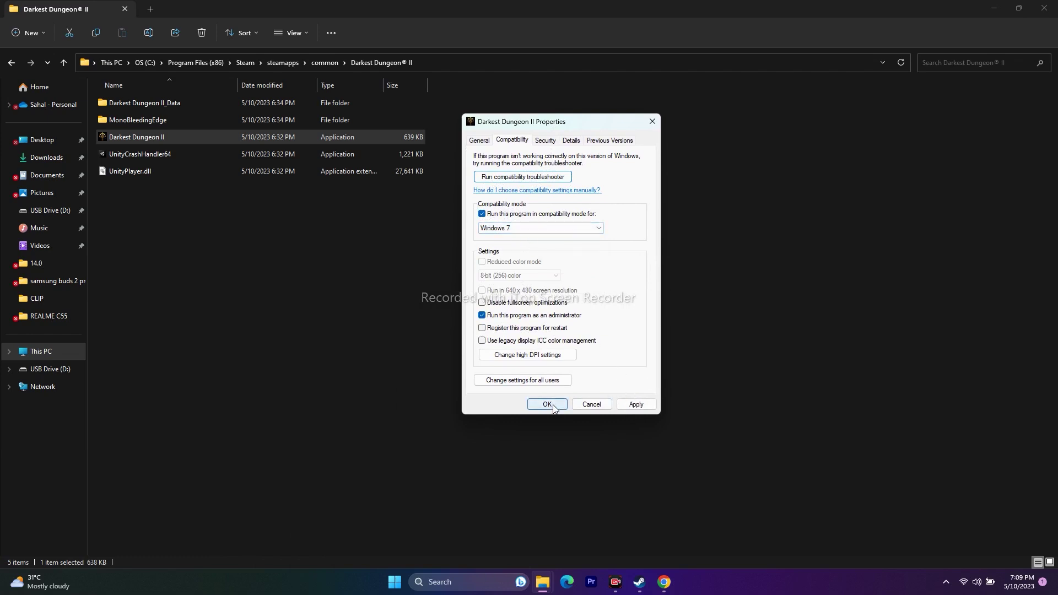
{"action": "left_click", "coordinate": [507, 229]}
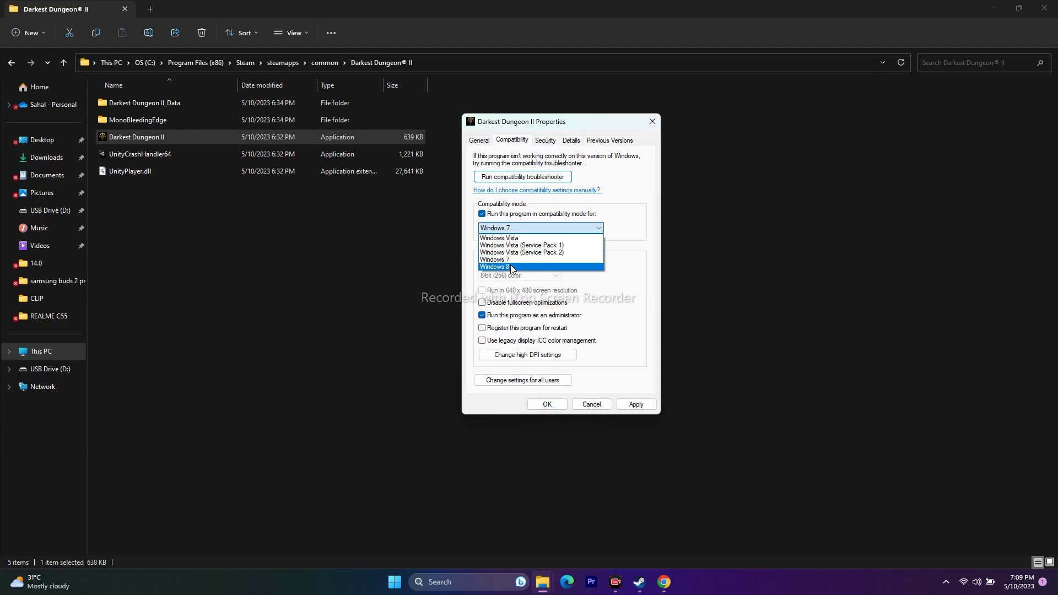
{"action": "left_click", "coordinate": [513, 267]}
{"action": "left_click", "coordinate": [636, 404]}
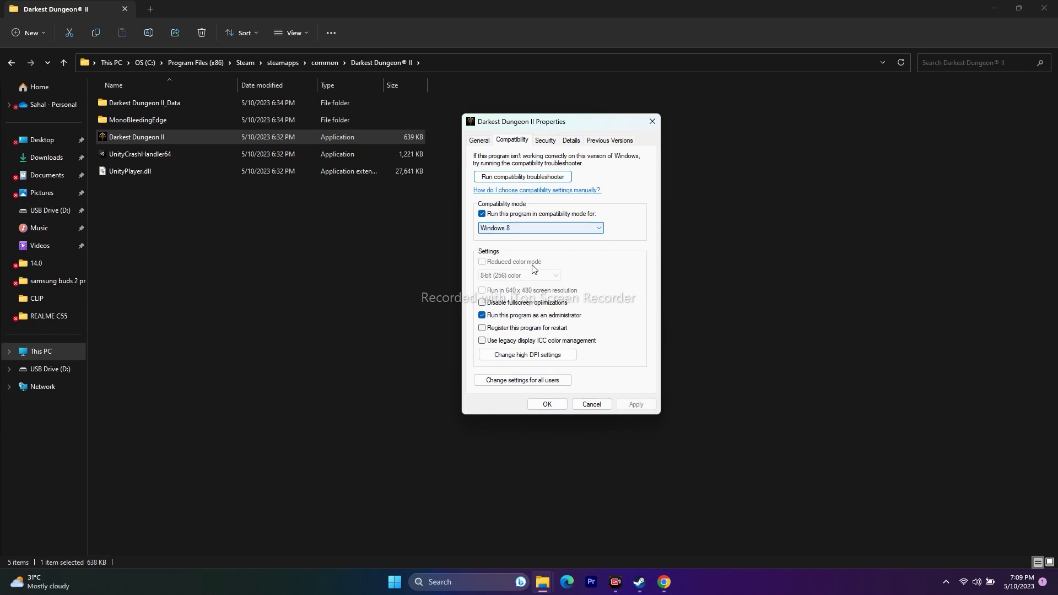
{"action": "left_click", "coordinate": [542, 405]}
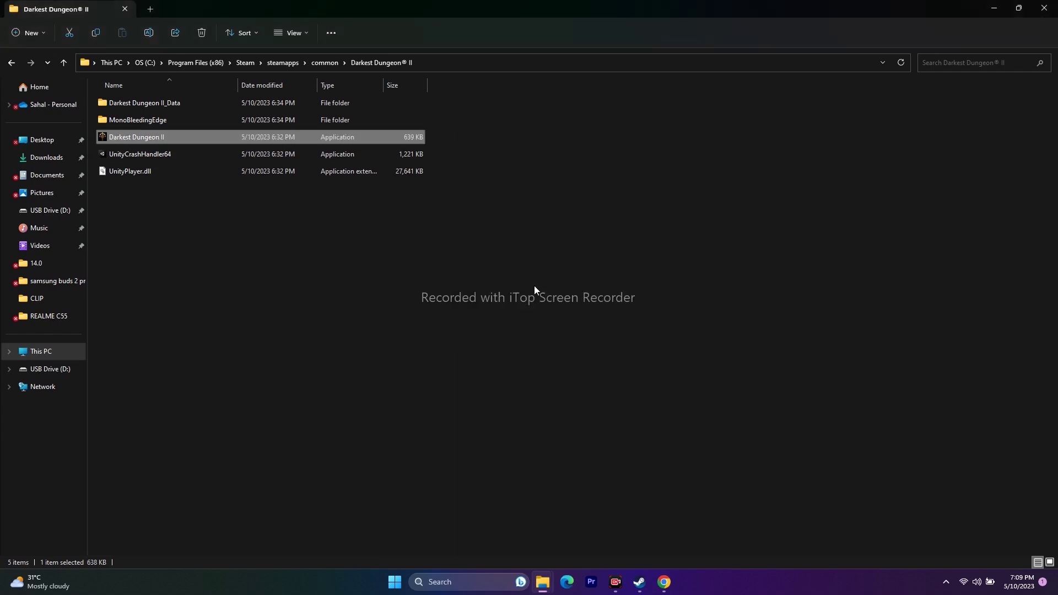
Close the File Explorer window, bring up Steam briefly and minimize it to show the desktop
{"action": "left_click", "coordinate": [1044, 8]}
{"action": "left_click", "coordinate": [639, 581]}
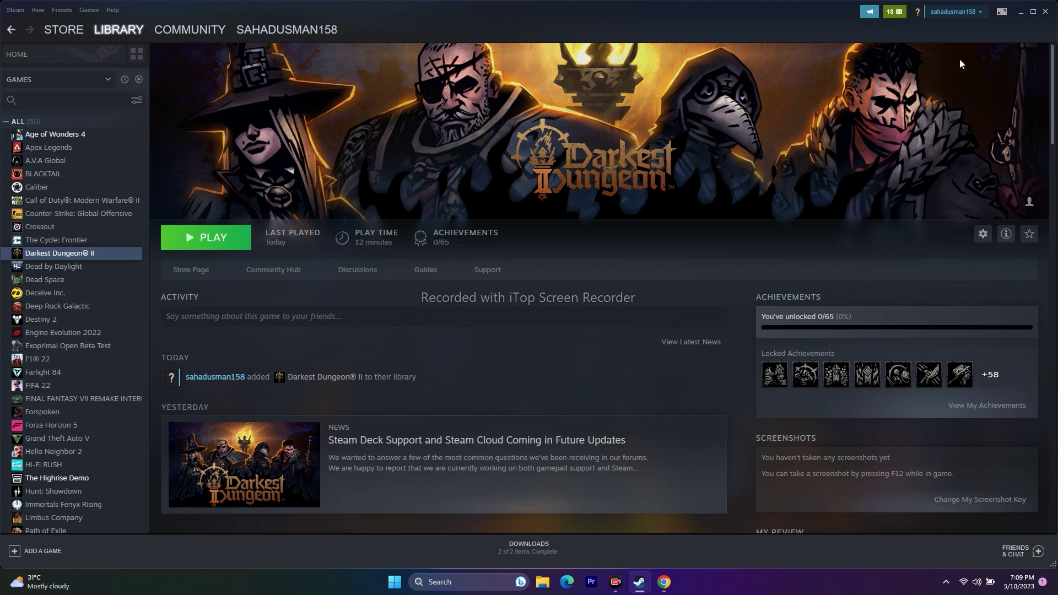
{"action": "left_click", "coordinate": [1020, 11]}
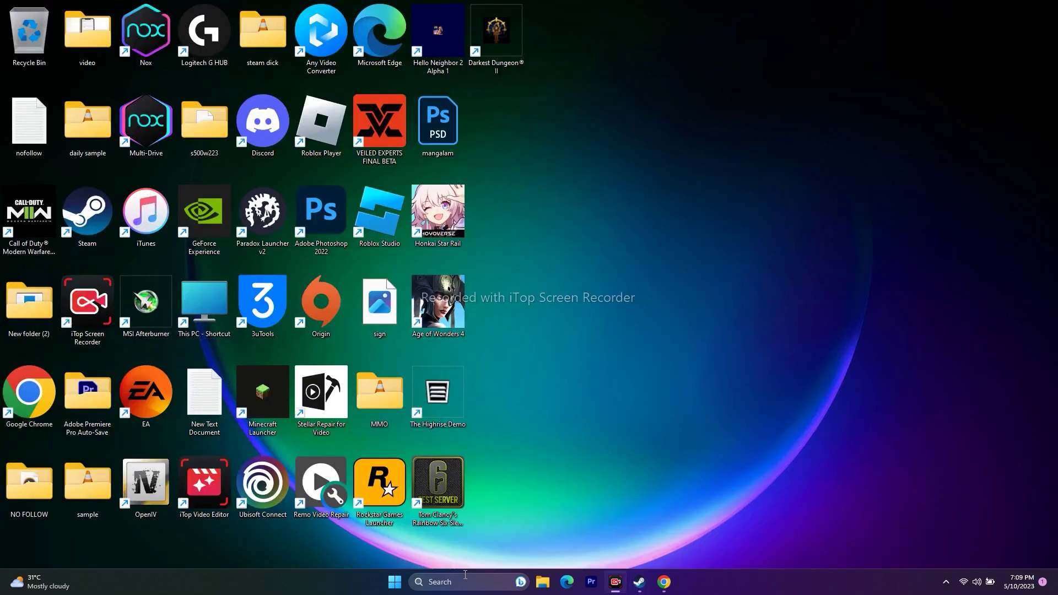
Switch to Windows Settings and check the Windows Update page and the Date & time options under Time & language
{"action": "left_click", "coordinate": [465, 575]}
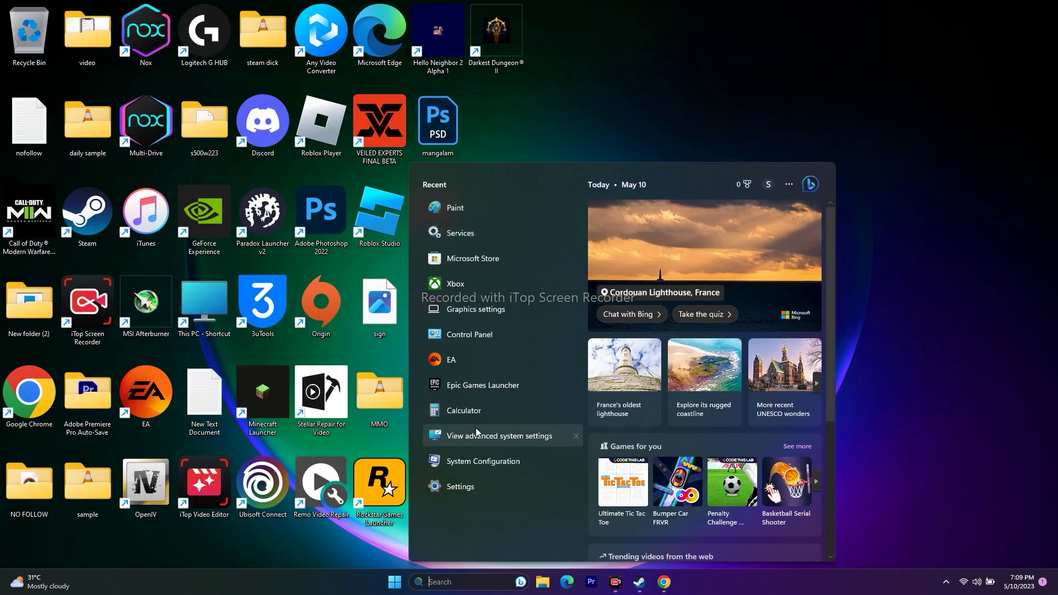
{"action": "left_click", "coordinate": [473, 487]}
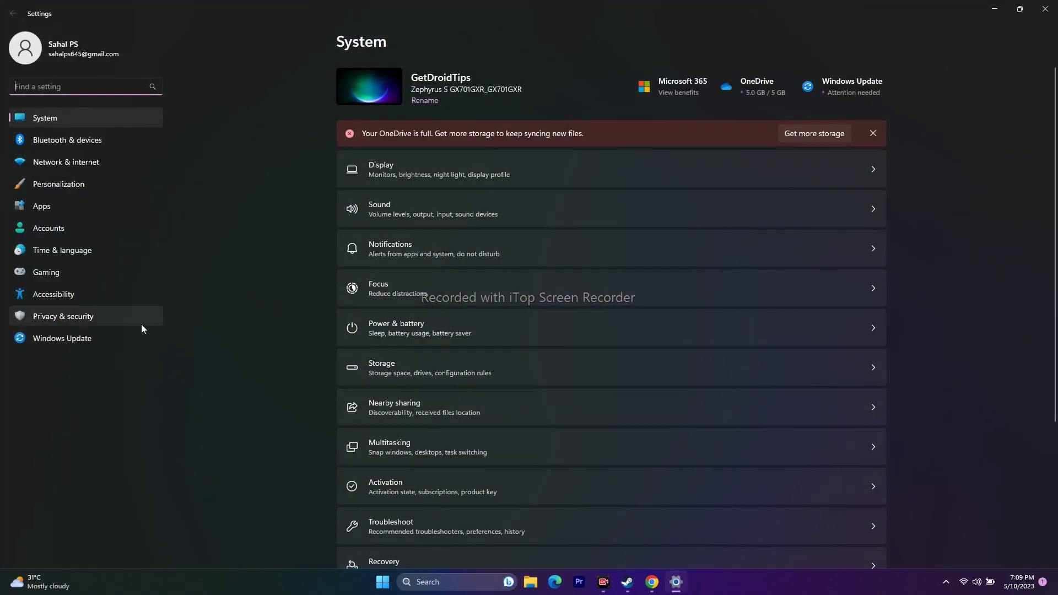
{"action": "left_click", "coordinate": [97, 338]}
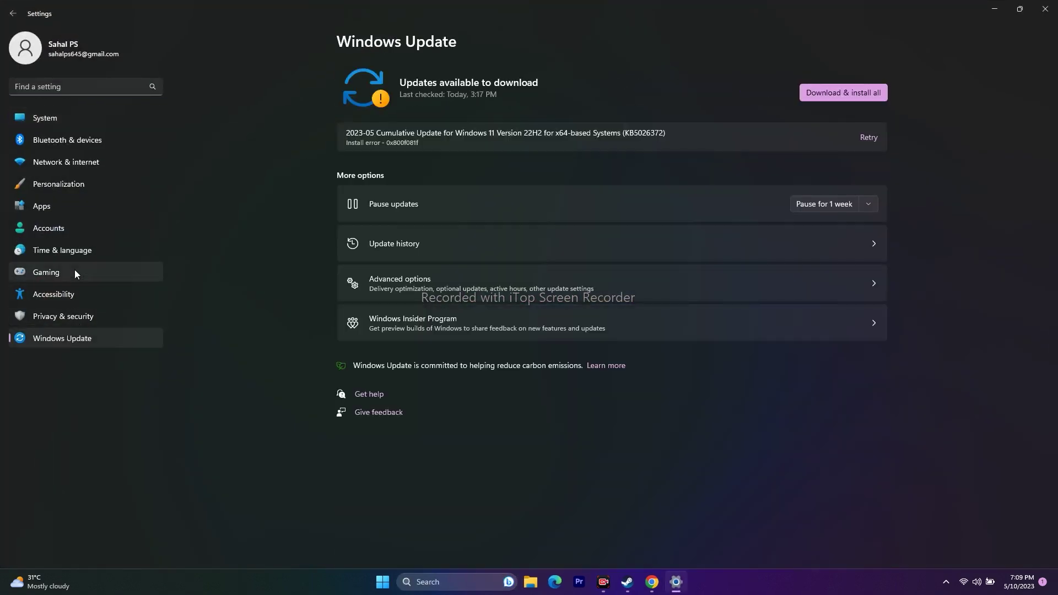
{"action": "left_click", "coordinate": [65, 252]}
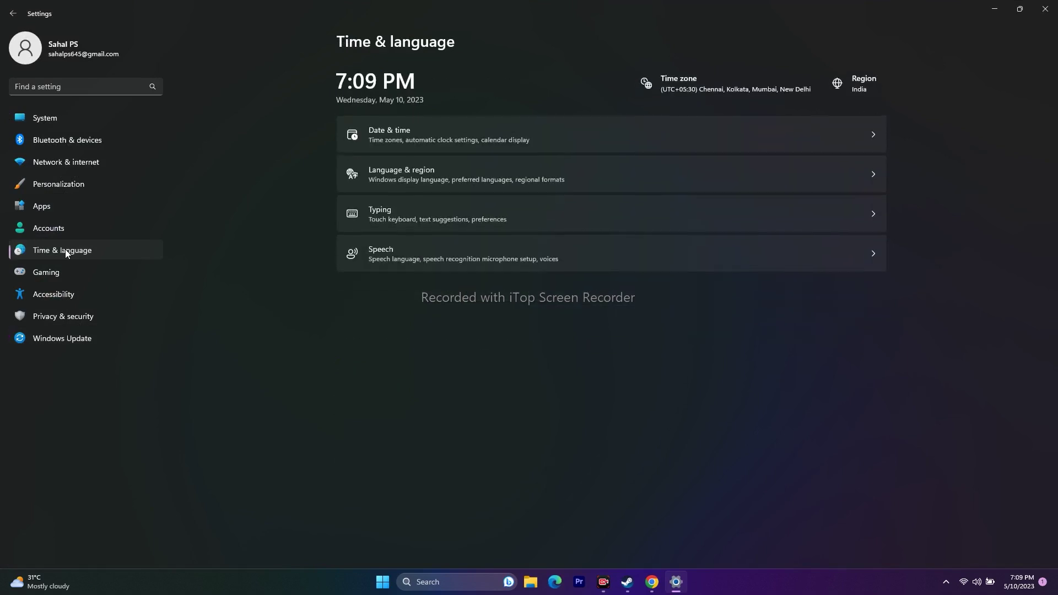
{"action": "left_click", "coordinate": [394, 131]}
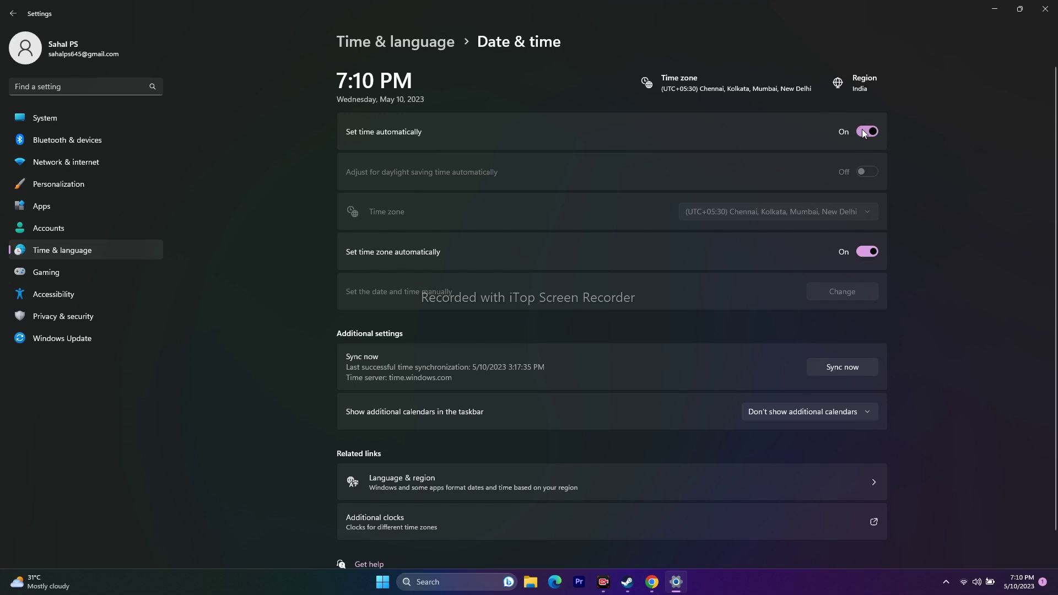
Review the Language & region settings and the list of installable languages without adding one, and close Settings
{"action": "left_click", "coordinate": [13, 13]}
{"action": "left_click", "coordinate": [387, 173]}
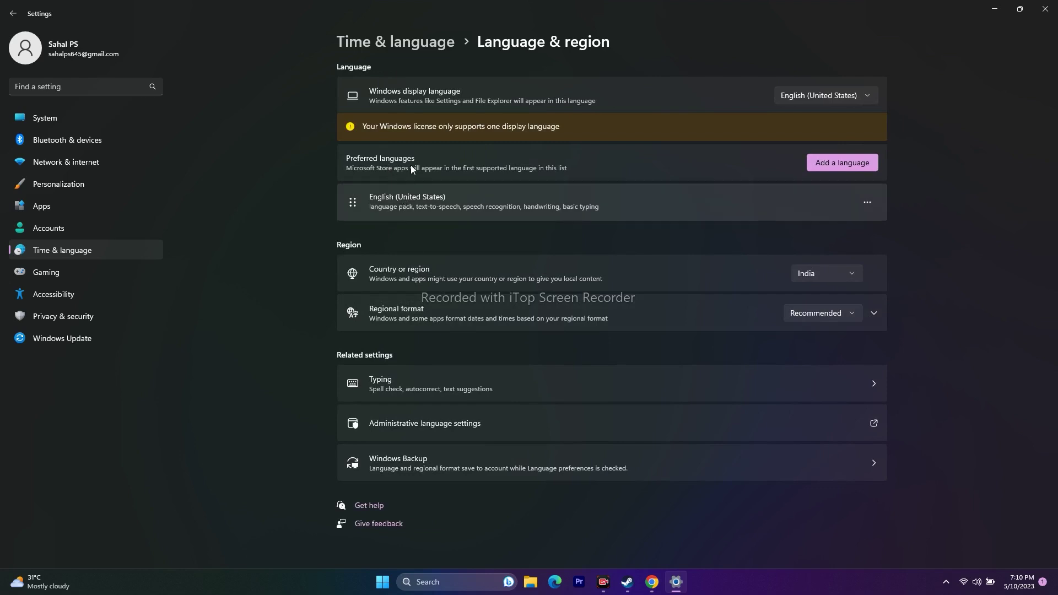
{"action": "left_click", "coordinate": [822, 164]}
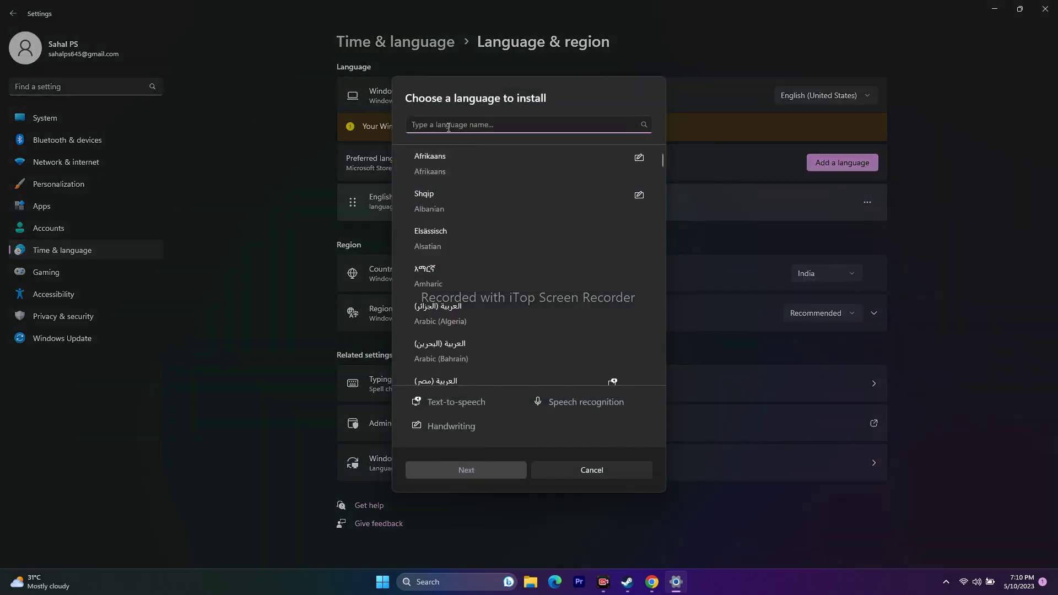
{"action": "left_click", "coordinate": [576, 468]}
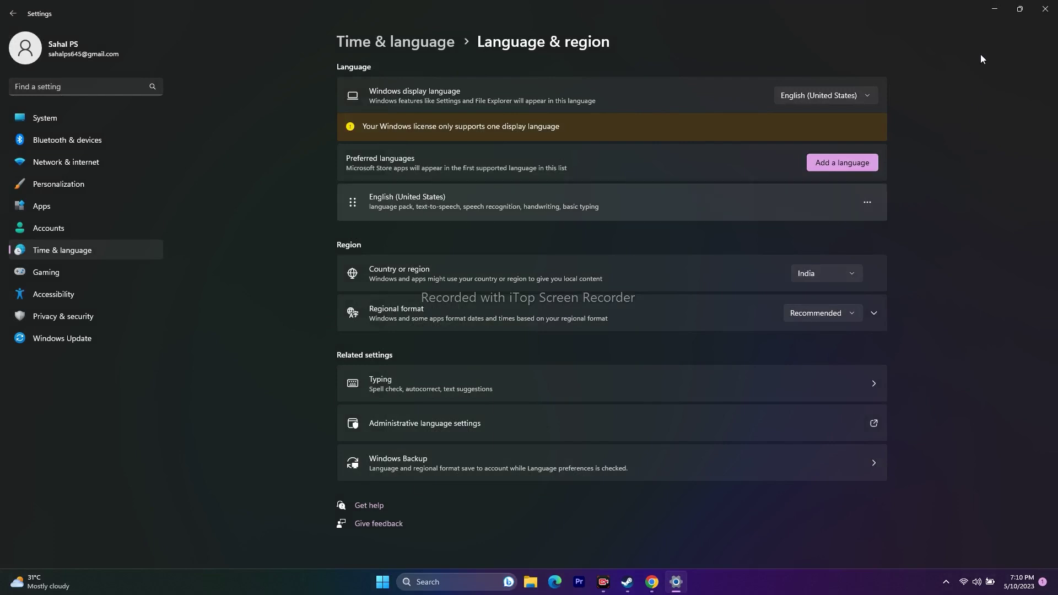
{"action": "left_click", "coordinate": [1045, 9]}
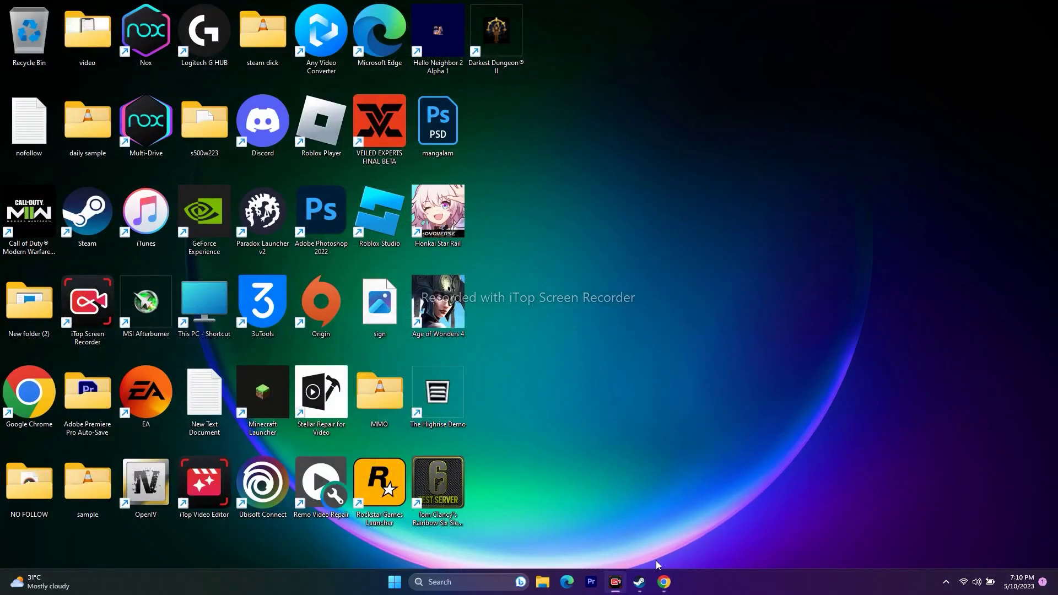
{"action": "left_click", "coordinate": [639, 582]}
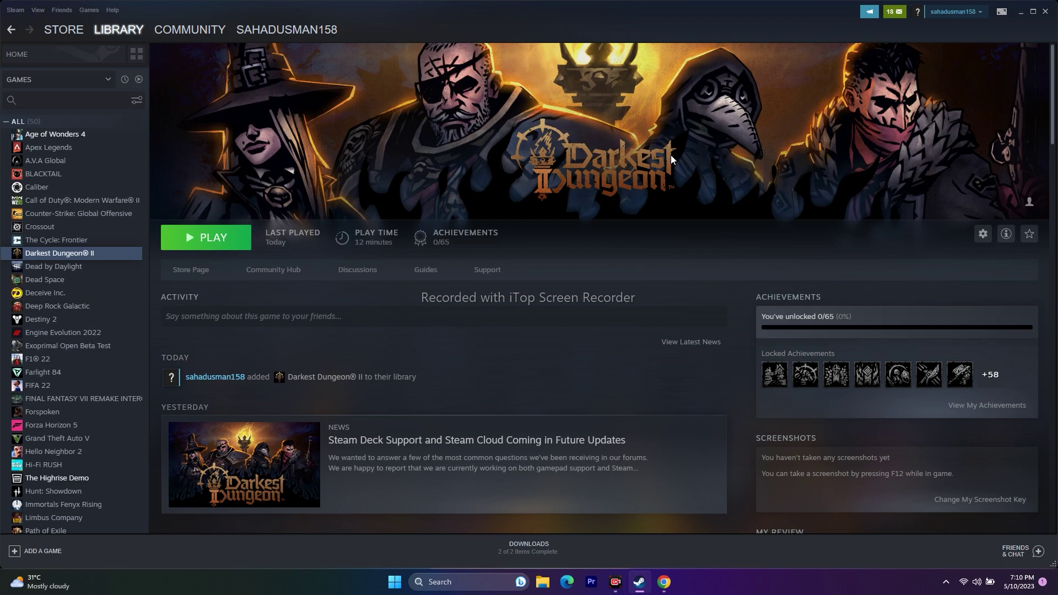
{"action": "right_click", "coordinate": [65, 252]}
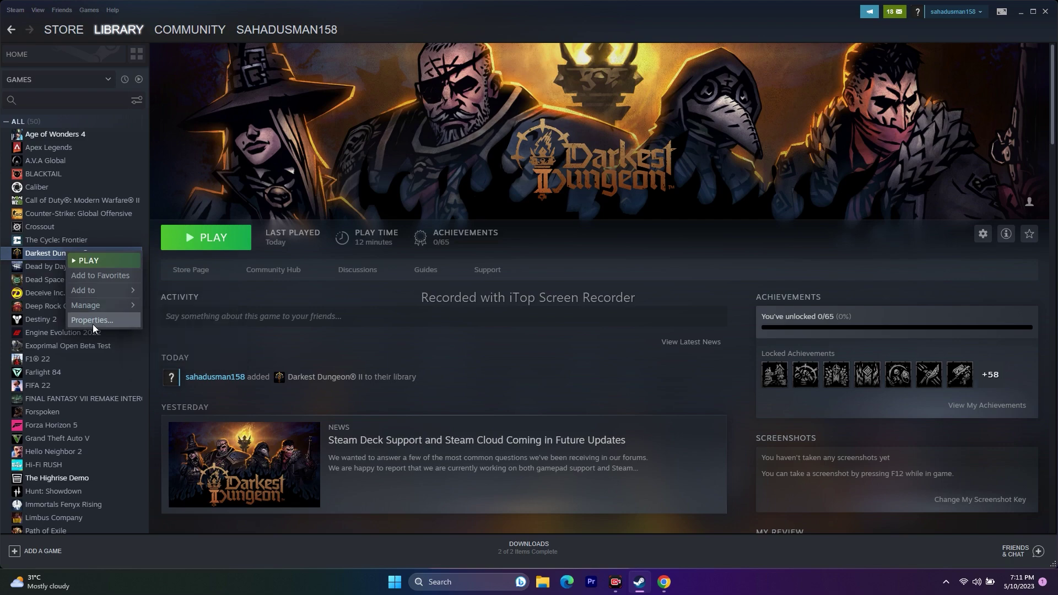
{"action": "left_click", "coordinate": [1022, 14]}
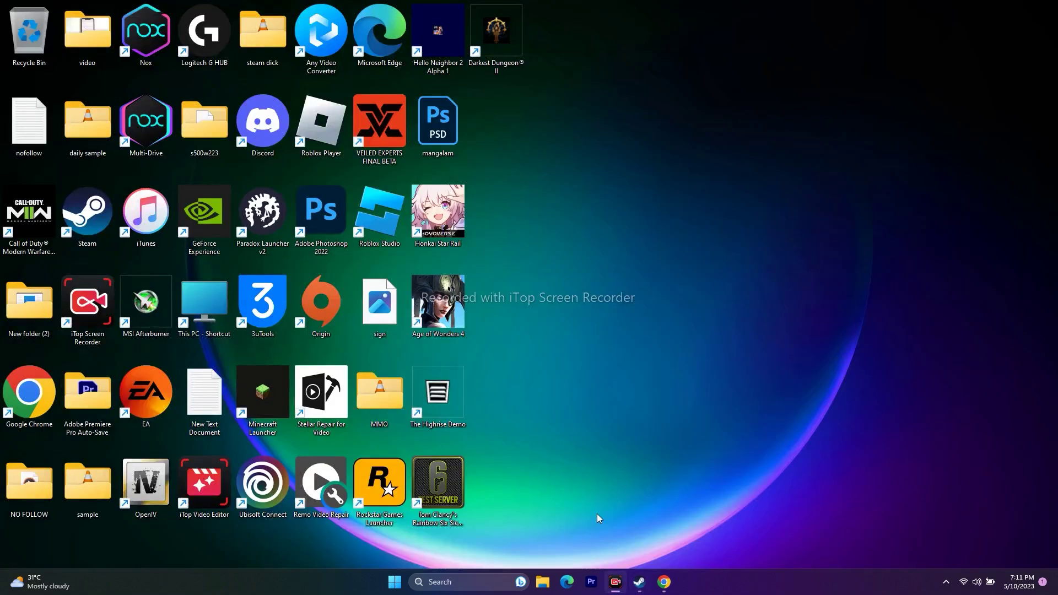
Switch to File Explorer, look through the game folders in Documents, and close the window
{"action": "left_click", "coordinate": [547, 581]}
{"action": "left_click", "coordinate": [45, 353]}
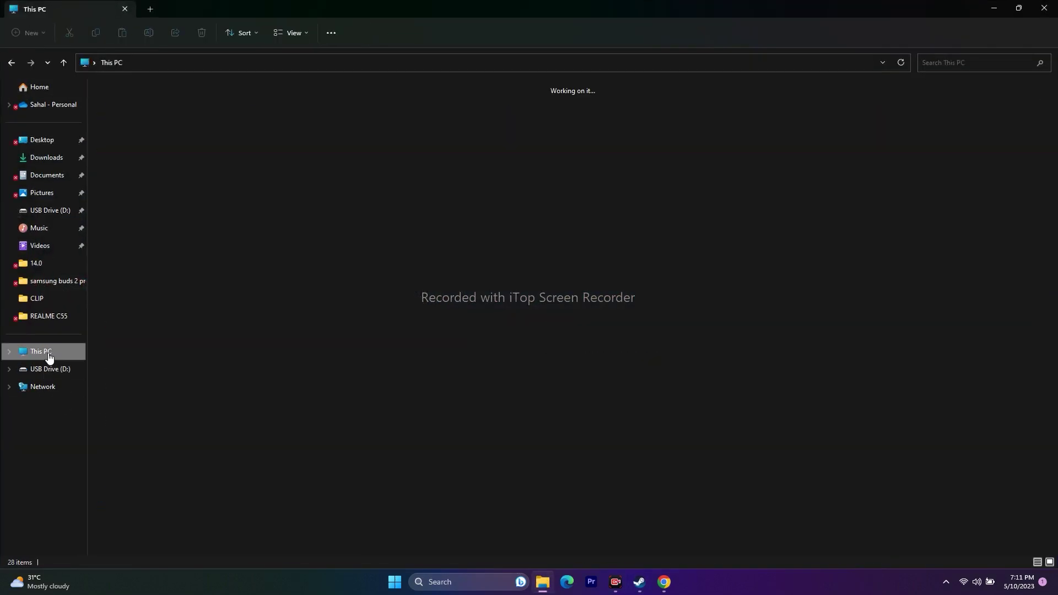
{"action": "left_click", "coordinate": [61, 175]}
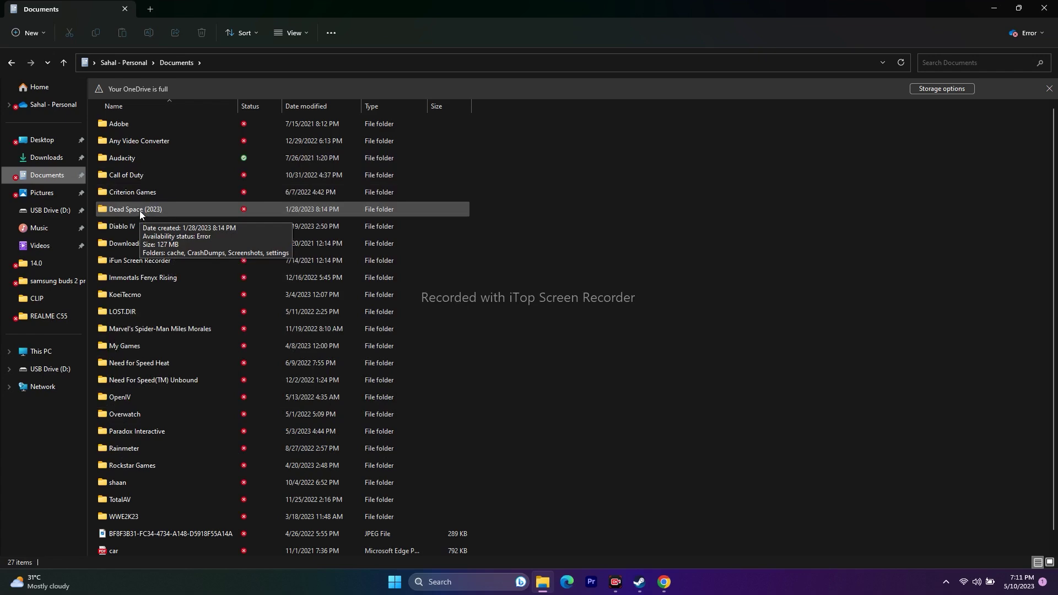
{"action": "left_click", "coordinate": [1044, 8]}
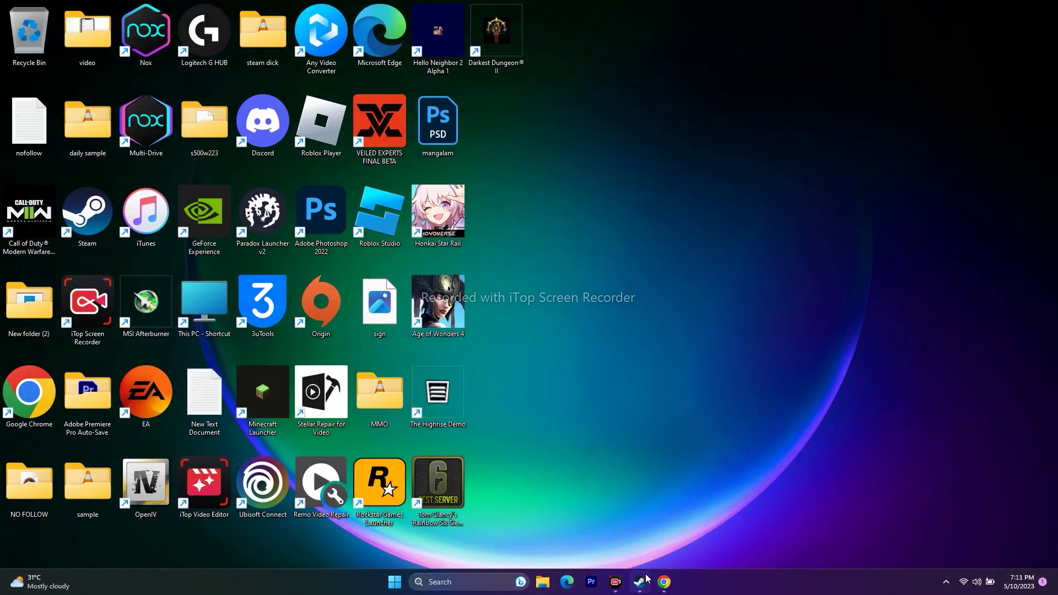
Minimize Steam, switch to Control Panel and open the list of apps allowed through Windows Defender Firewall
{"action": "left_click", "coordinate": [639, 583]}
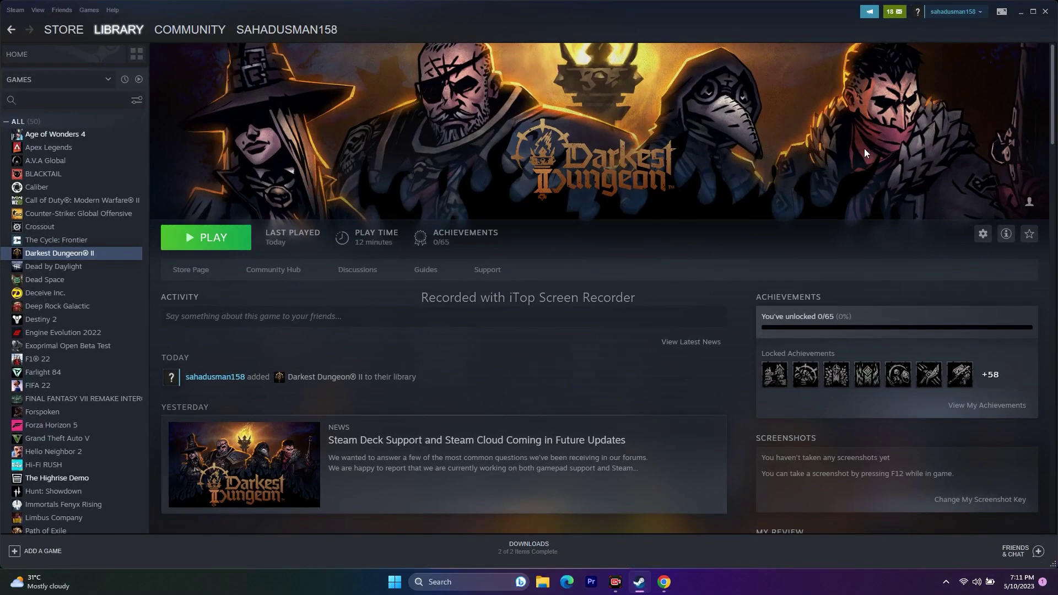
{"action": "left_click", "coordinate": [1024, 15]}
{"action": "left_click", "coordinate": [477, 581]}
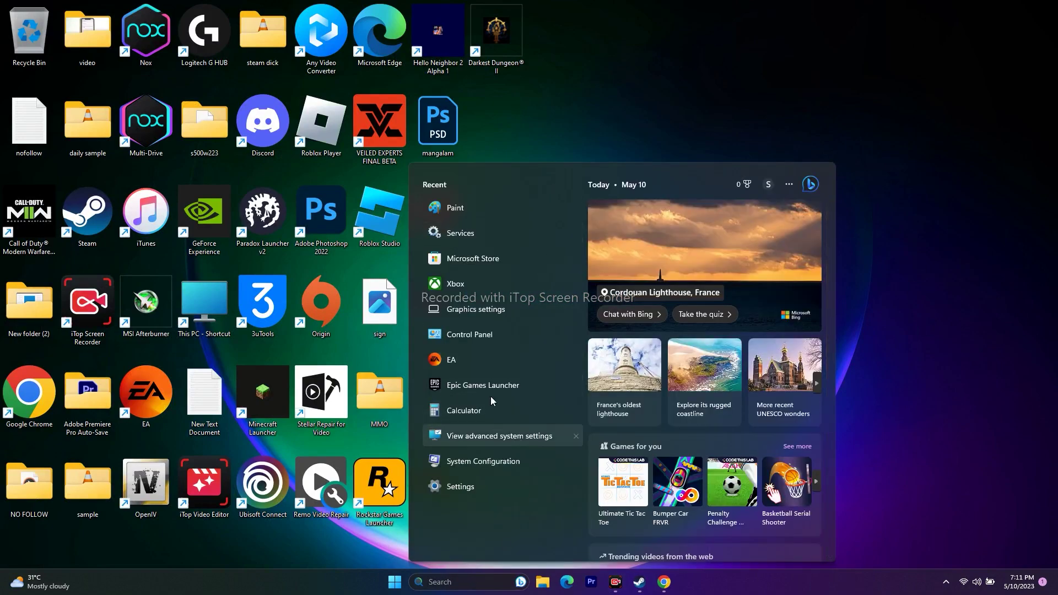
{"action": "left_click", "coordinate": [495, 335]}
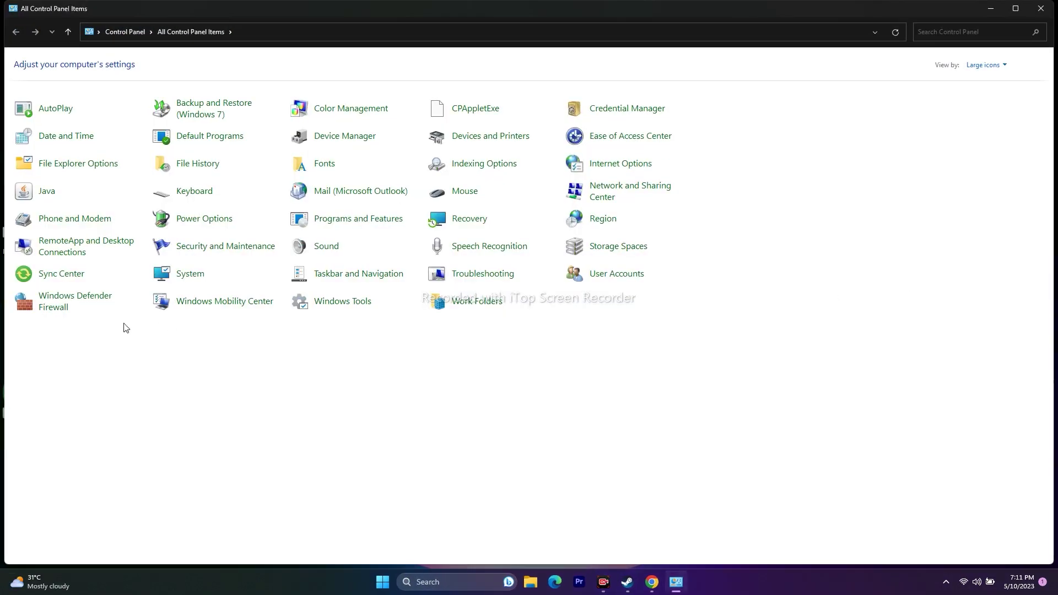
{"action": "left_click", "coordinate": [59, 305]}
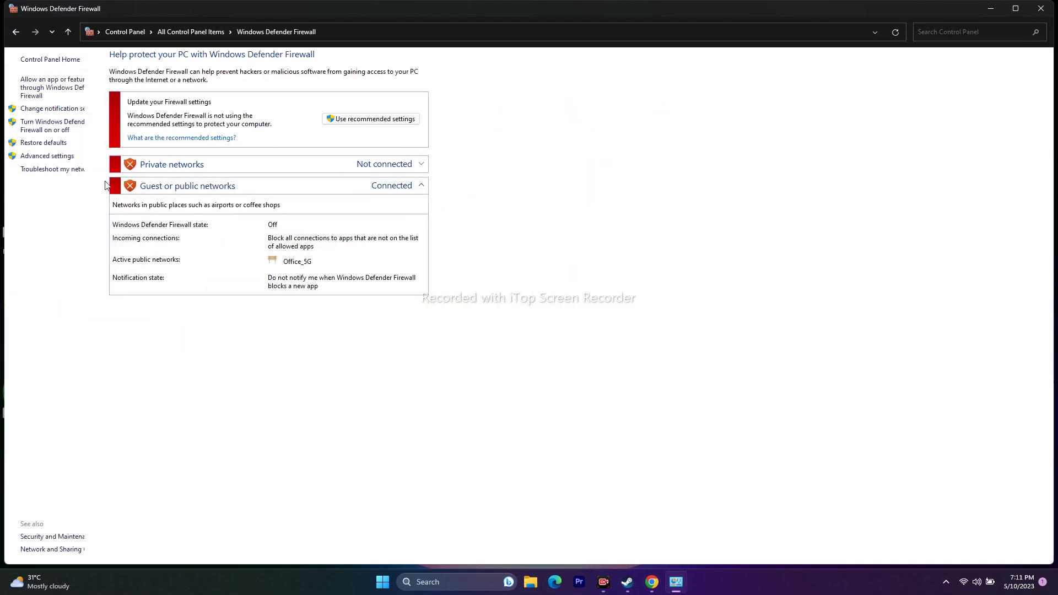
{"action": "left_click", "coordinate": [31, 90]}
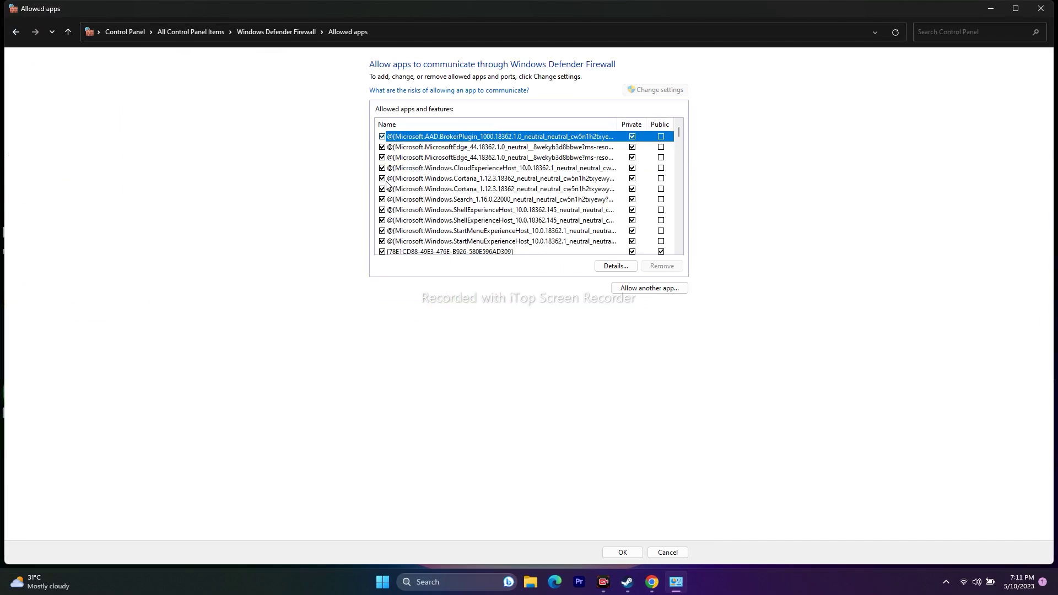
Find Darkest Dungeon II among the allowed apps and check its private and public network access
{"action": "scroll", "coordinate": [505, 186], "scroll_direction": "down", "scroll_amount": 10}
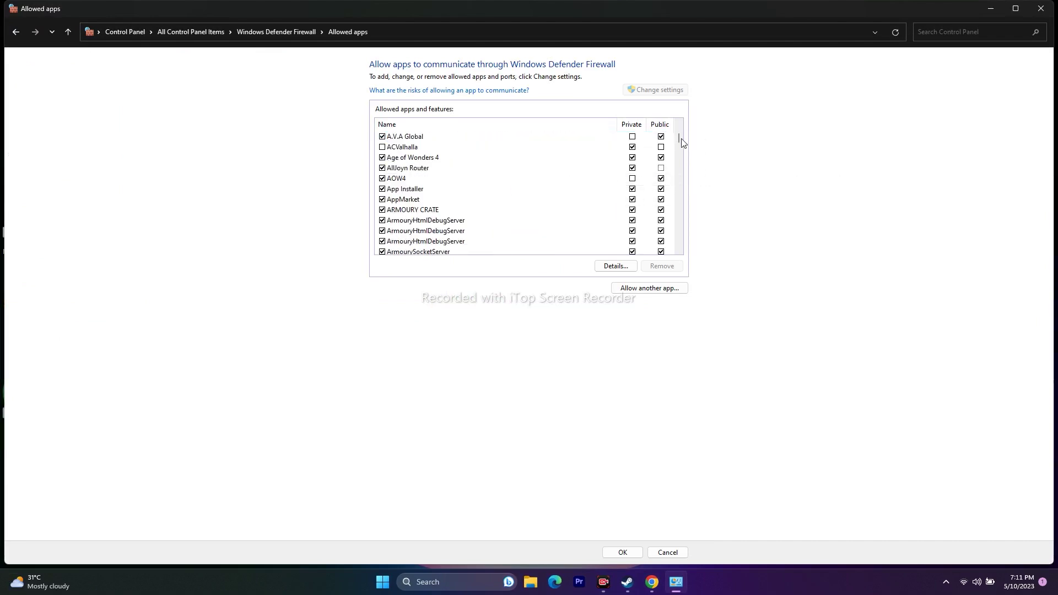
{"action": "mouse_move", "coordinate": [679, 165]}
{"action": "left_mouse_down"}
{"action": "mouse_move", "coordinate": [677, 245]}
{"action": "mouse_move", "coordinate": [683, 124]}
{"action": "mouse_move", "coordinate": [680, 204]}
{"action": "mouse_move", "coordinate": [680, 158]}
{"action": "left_mouse_up"}
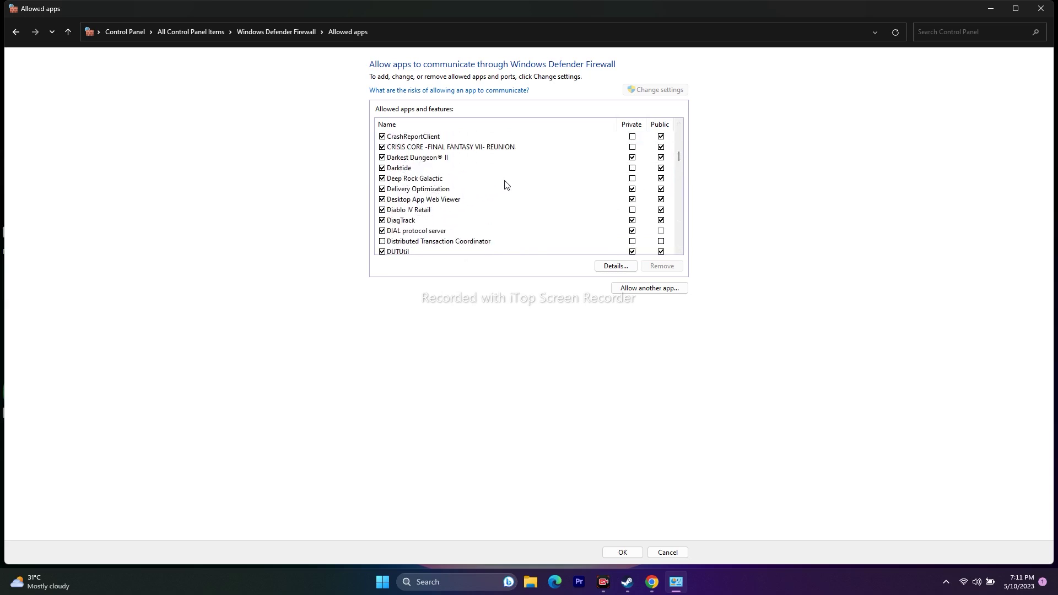
{"action": "scroll", "coordinate": [506, 184], "scroll_direction": "down", "scroll_amount": 1}
{"action": "scroll", "coordinate": [414, 202], "scroll_direction": "up", "scroll_amount": 1}
{"action": "scroll", "coordinate": [405, 189], "scroll_direction": "up", "scroll_amount": 1}
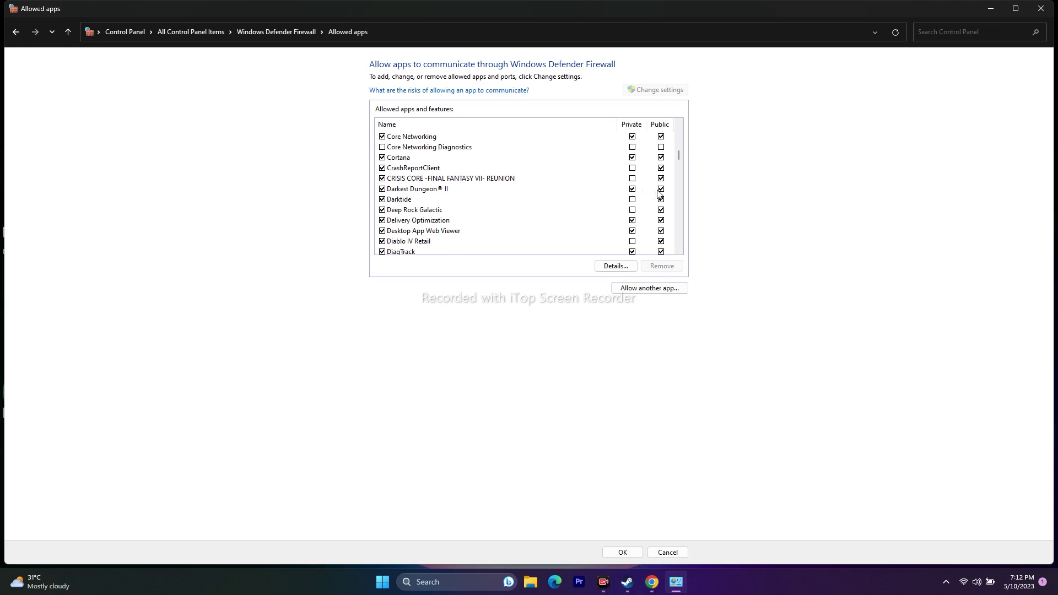
Start allowing another app through the firewall and browse to Program Files (x86) on the C: drive
{"action": "left_click", "coordinate": [658, 292]}
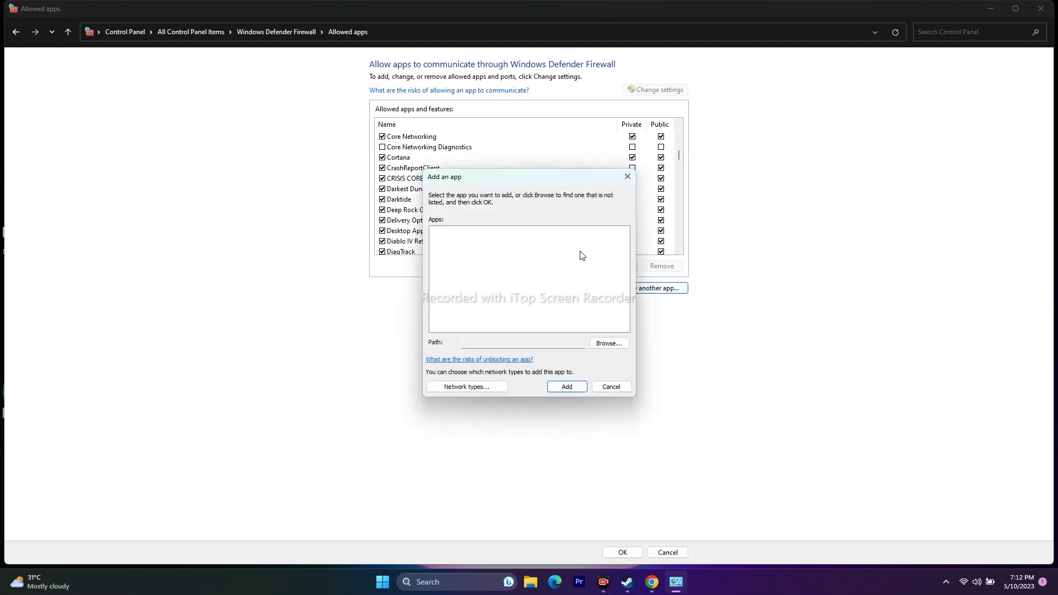
{"action": "left_click", "coordinate": [613, 345]}
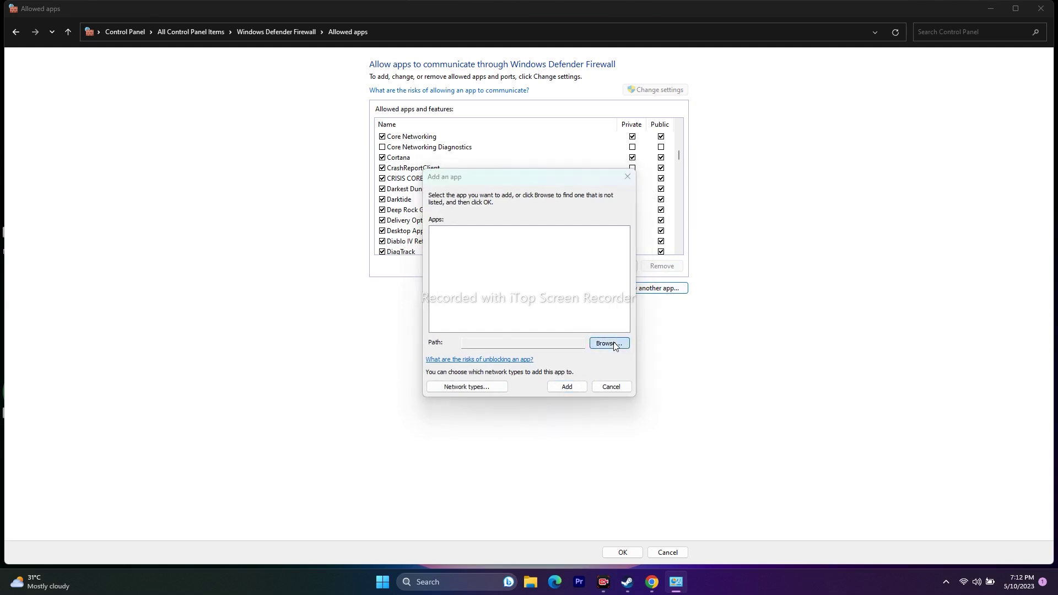
{"action": "left_click", "coordinate": [452, 381]}
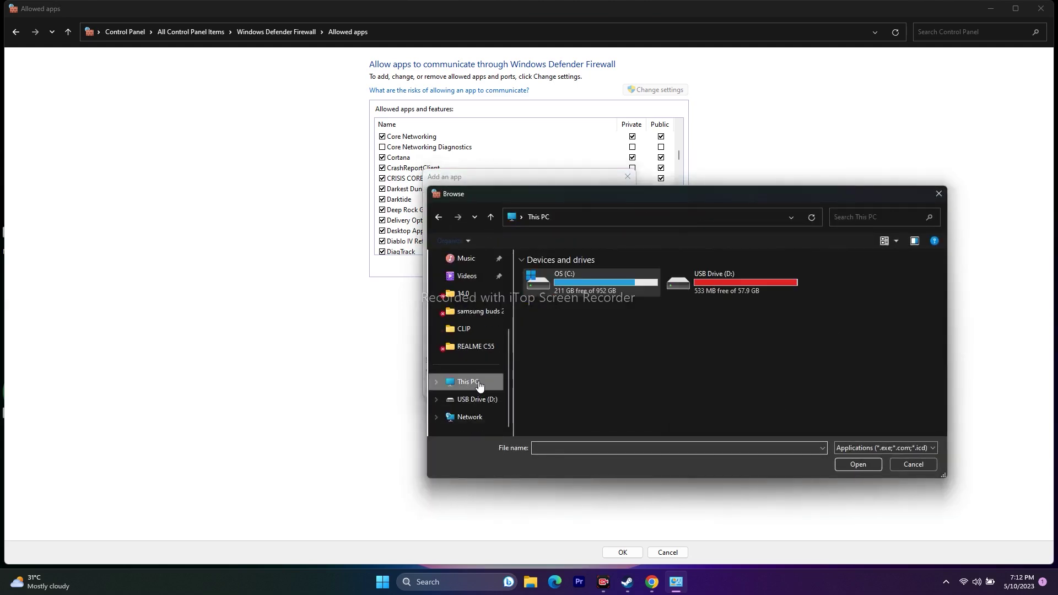
{"action": "double_click", "coordinate": [587, 283]}
{"action": "scroll", "coordinate": [574, 335], "scroll_direction": "down", "scroll_amount": 5}
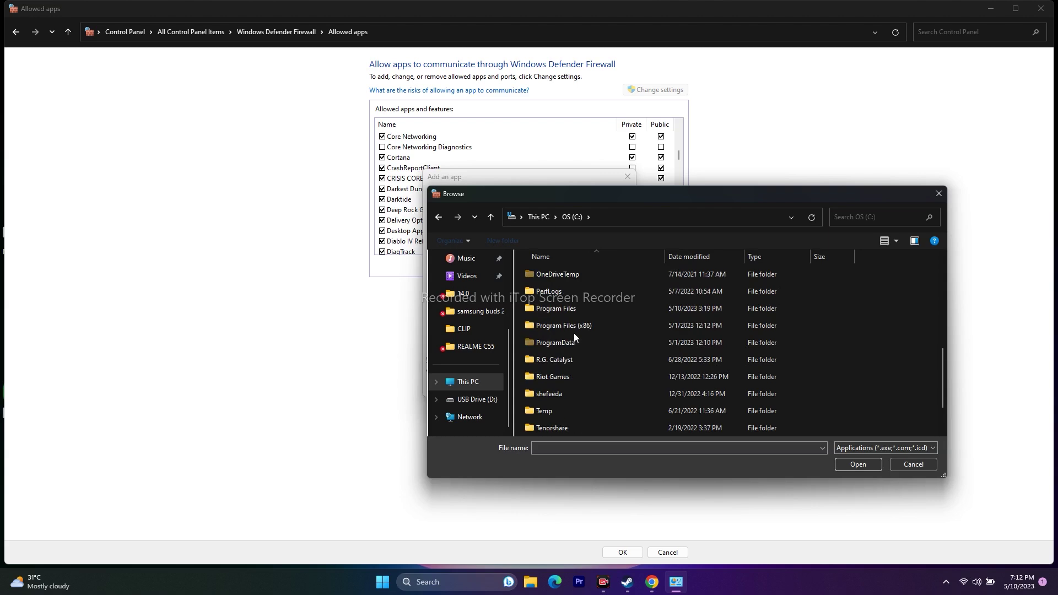
{"action": "double_click", "coordinate": [586, 325]}
Select the Darkest Dungeon II application from its game folder under Steam\steamapps\common
{"action": "scroll", "coordinate": [580, 303], "scroll_direction": "down", "scroll_amount": 2}
{"action": "scroll", "coordinate": [579, 298], "scroll_direction": "down", "scroll_amount": 8}
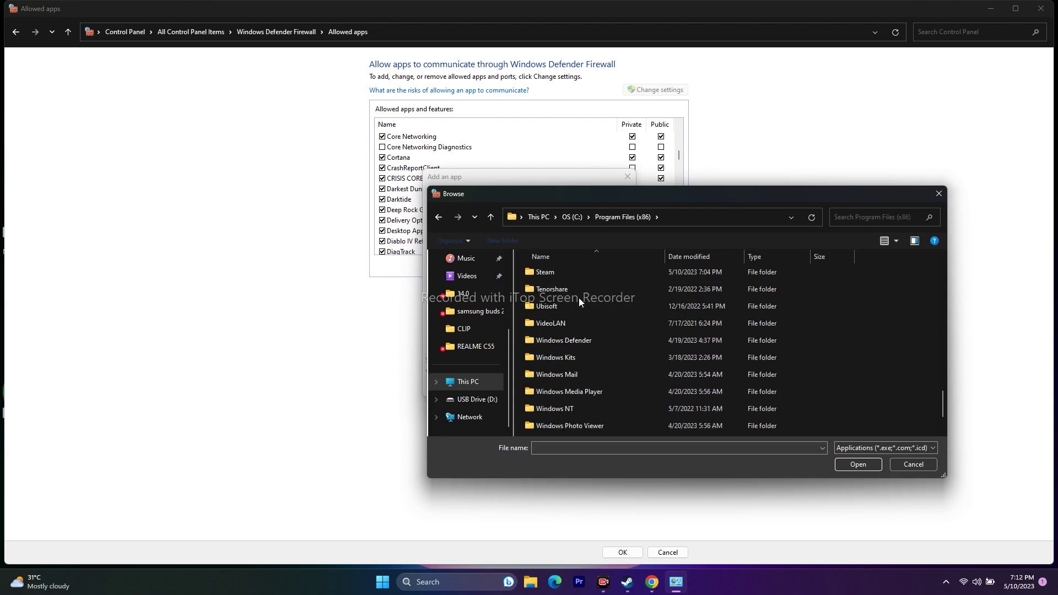
{"action": "double_click", "coordinate": [569, 275]}
{"action": "scroll", "coordinate": [583, 324], "scroll_direction": "down", "scroll_amount": 2}
{"action": "scroll", "coordinate": [583, 324], "scroll_direction": "down", "scroll_amount": 2}
{"action": "double_click", "coordinate": [573, 359]}
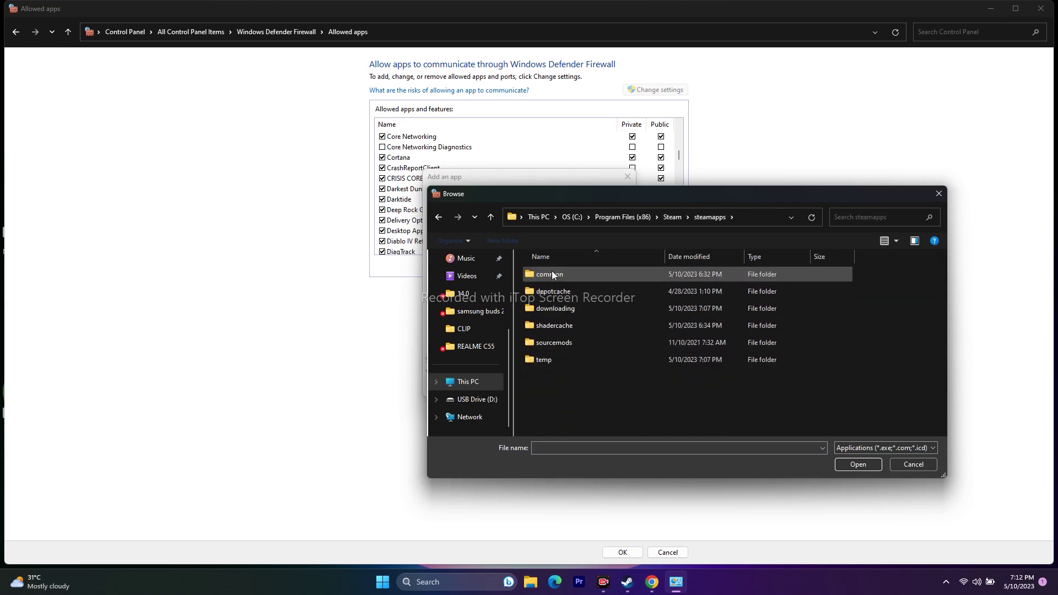
{"action": "double_click", "coordinate": [552, 273]}
{"action": "scroll", "coordinate": [573, 318], "scroll_direction": "down", "scroll_amount": 3}
{"action": "double_click", "coordinate": [577, 323]}
{"action": "left_click", "coordinate": [576, 308]}
{"action": "left_click", "coordinate": [857, 466]}
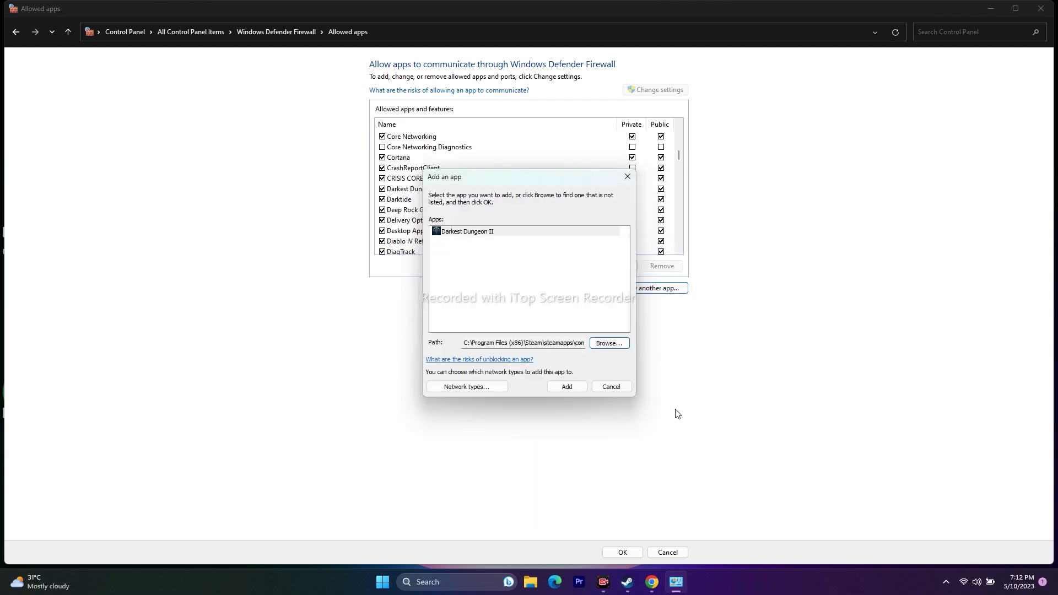
Try to add Darkest Dungeon II to the allowed apps and close the firewall window
{"action": "left_click", "coordinate": [567, 386]}
{"action": "left_click", "coordinate": [609, 328]}
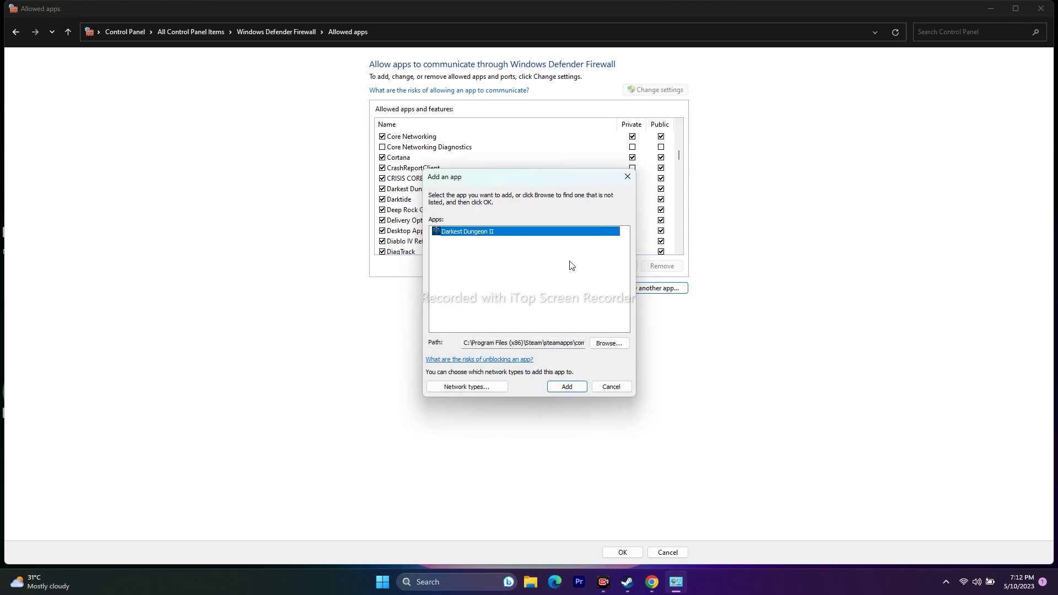
{"action": "left_click", "coordinate": [627, 176]}
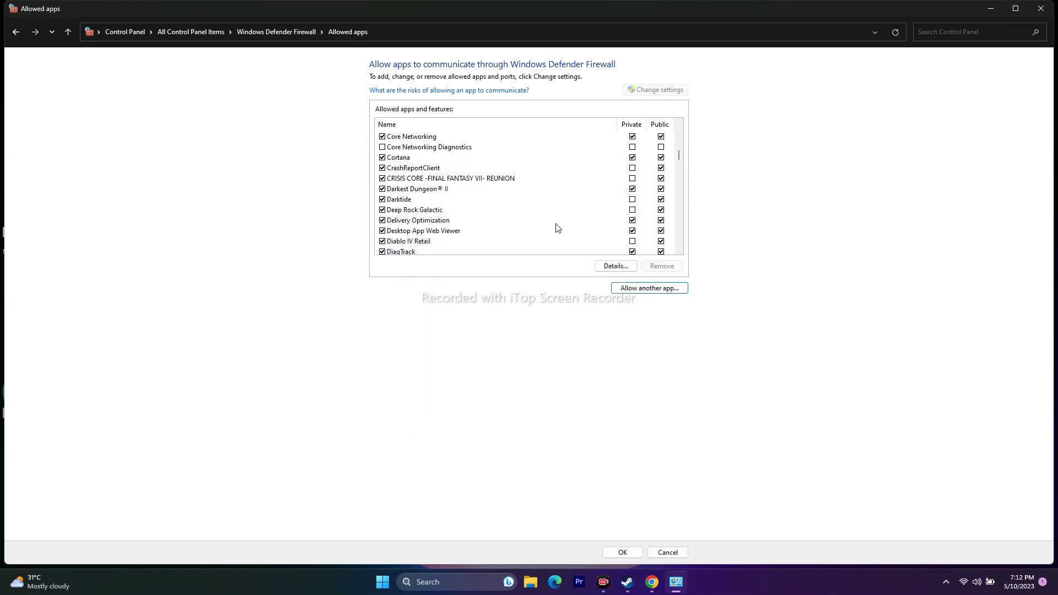
{"action": "left_click", "coordinate": [1041, 8]}
Minimize Steam, switch to System Configuration, and hide all Microsoft services in the list of services before confirming
{"action": "left_click", "coordinate": [639, 582]}
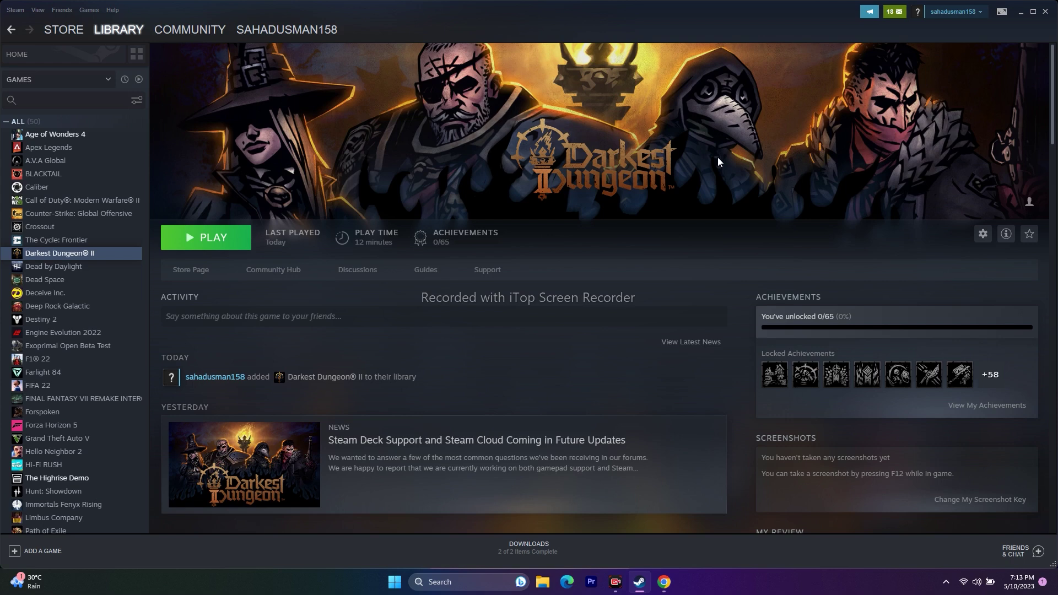
{"action": "left_click", "coordinate": [1022, 12]}
{"action": "left_click", "coordinate": [468, 582]}
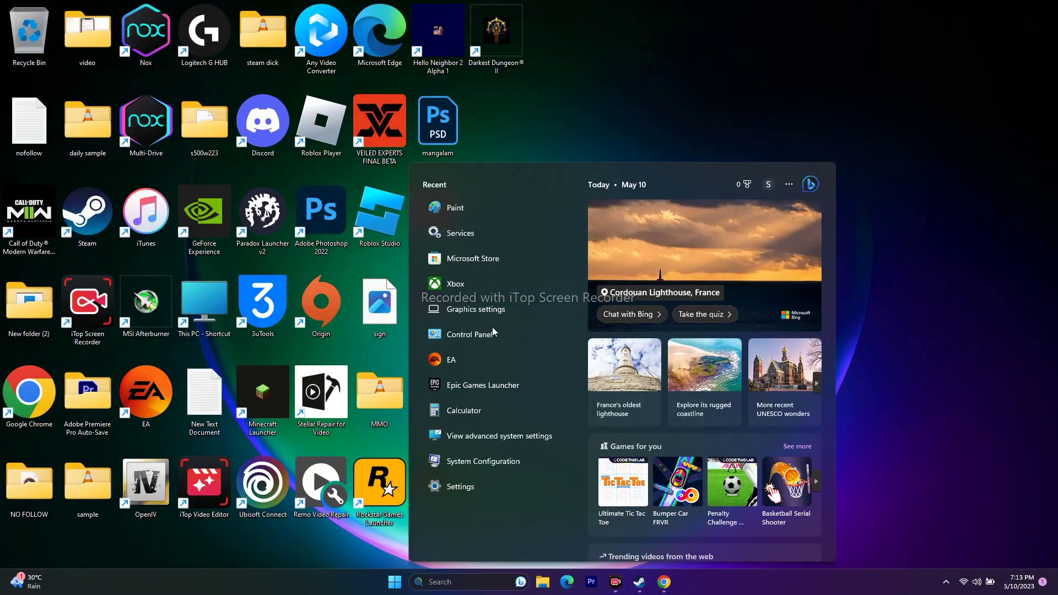
{"action": "left_click", "coordinate": [485, 461]}
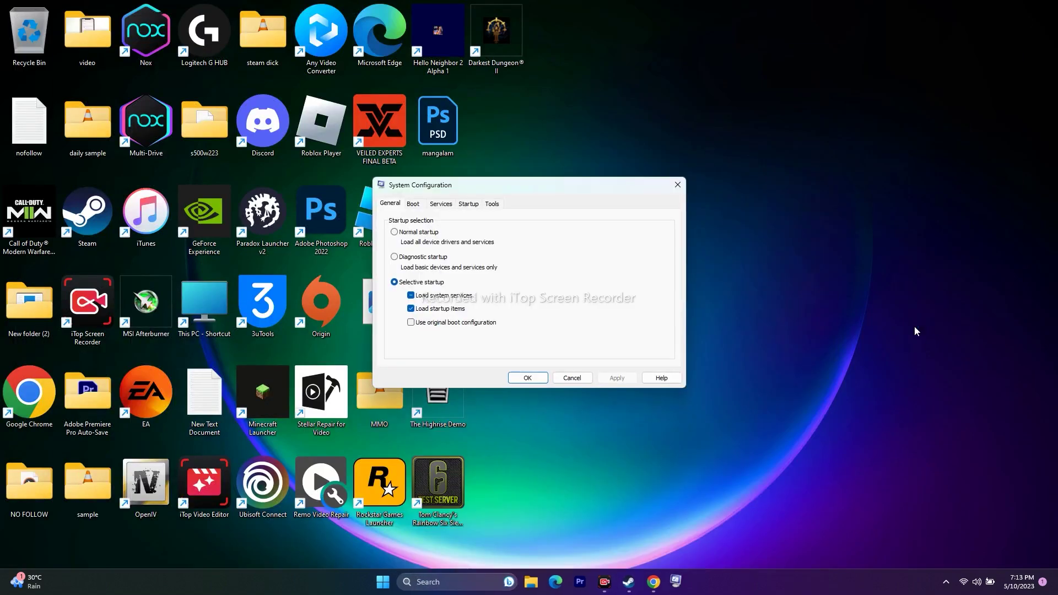
{"action": "left_click", "coordinate": [441, 203]}
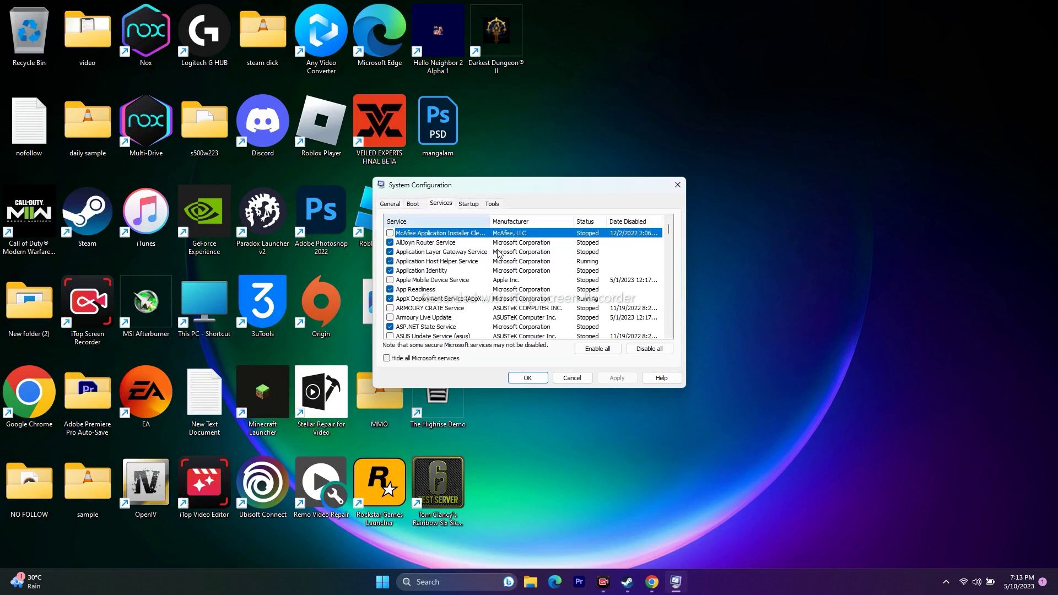
{"action": "left_click", "coordinate": [387, 358]}
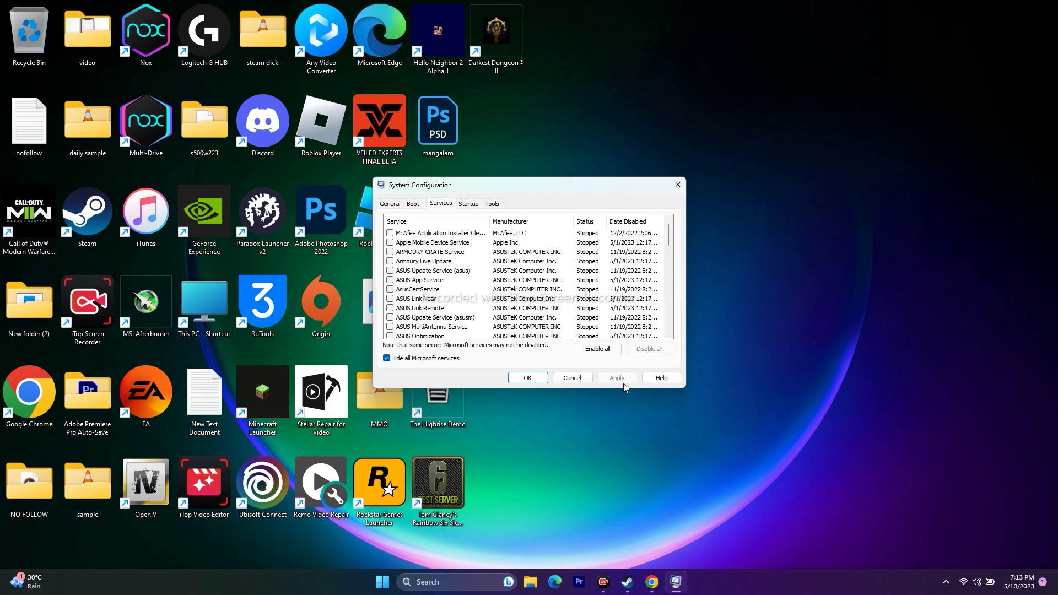
{"action": "left_click", "coordinate": [529, 379]}
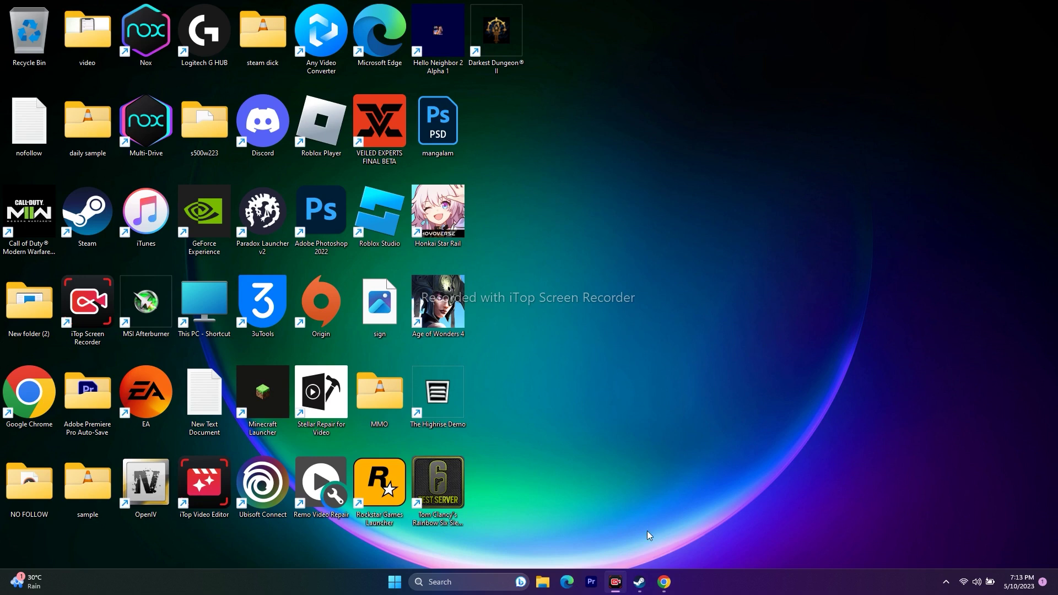
Switch to Steam and try a DirectX launch option in Darkest Dungeon II's properties, clearing it before closing them
{"action": "left_click", "coordinate": [639, 582]}
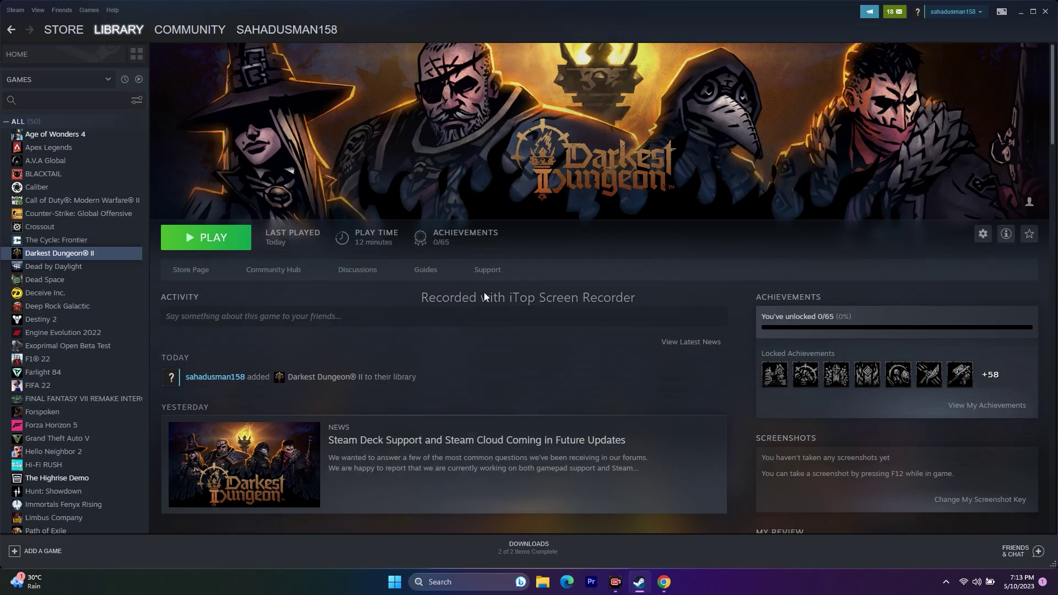
{"action": "right_click", "coordinate": [73, 256]}
{"action": "left_click", "coordinate": [78, 325]}
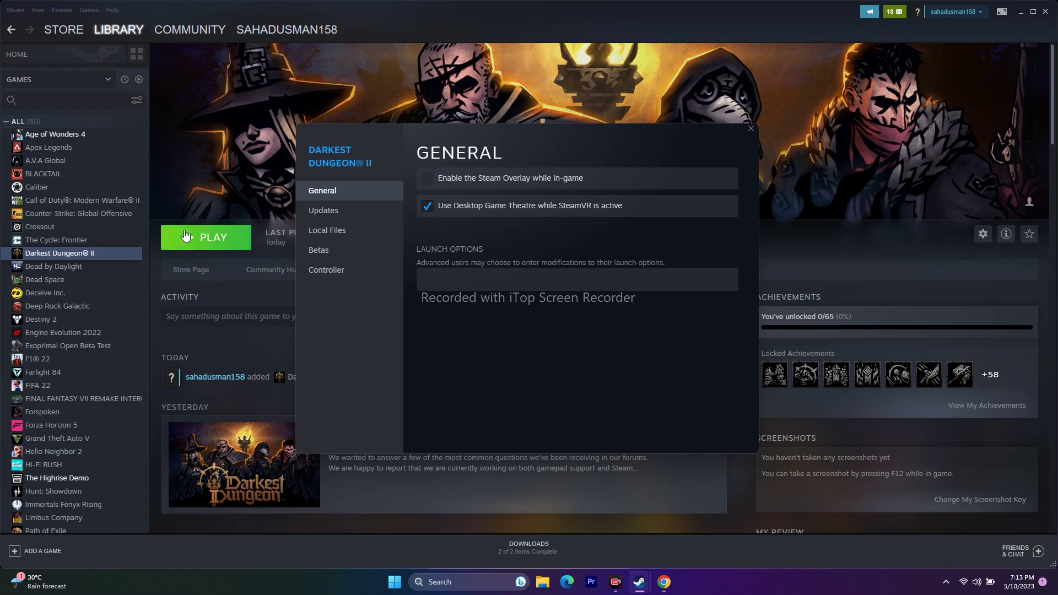
{"action": "left_click", "coordinate": [453, 280]}
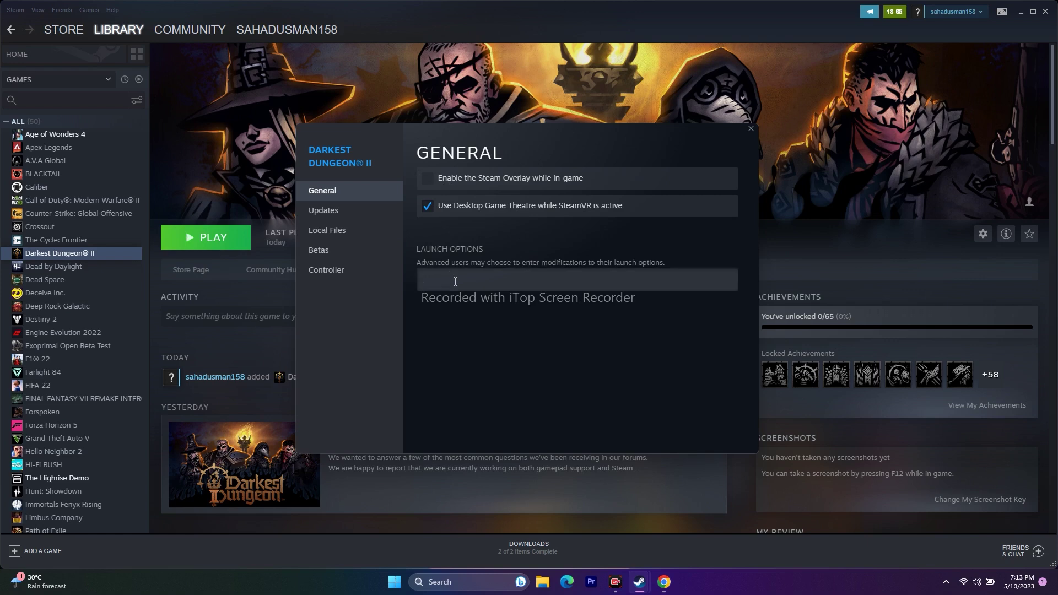
{"action": "type", "text": "-dx112"}
{"action": "key", "text": "BackSpace"}
{"action": "key", "text": "BackSpace"}
{"action": "key", "text": "BackSpace"}
{"action": "key", "text": "BackSpace"}
{"action": "key", "text": "BackSpace"}
{"action": "left_click", "coordinate": [751, 129]}
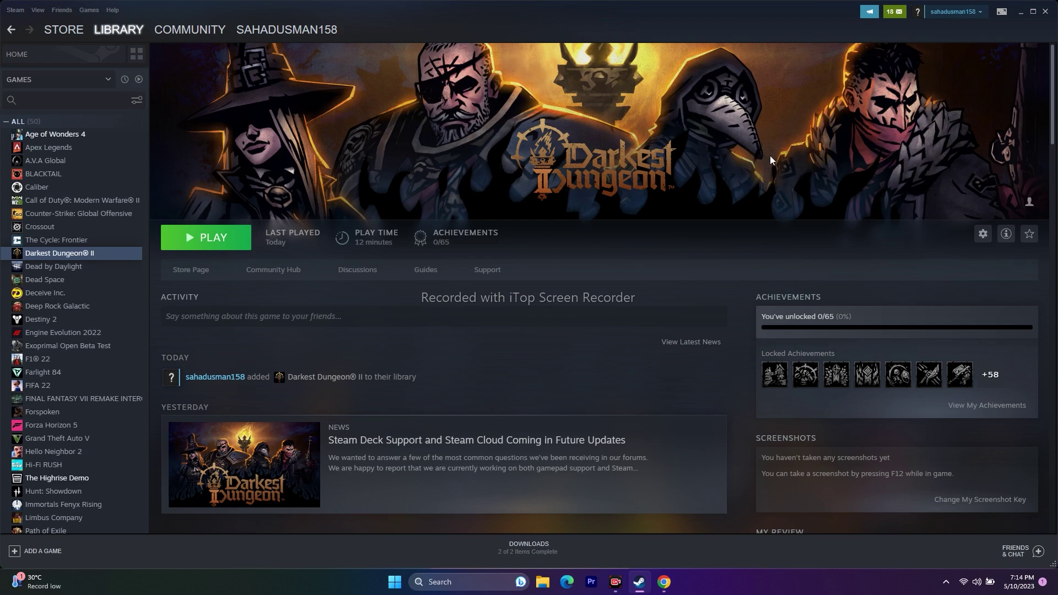
Minimize Steam, switch to Task Manager, and end the Discord background process before closing it
{"action": "left_click", "coordinate": [1021, 14]}
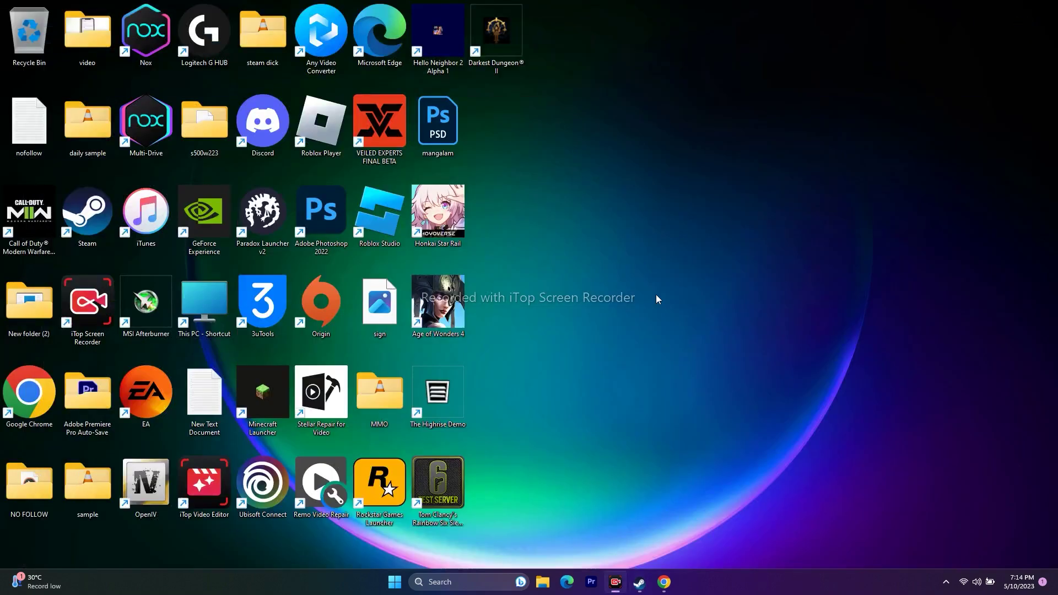
{"action": "right_click", "coordinate": [395, 582]}
{"action": "left_click", "coordinate": [400, 444]}
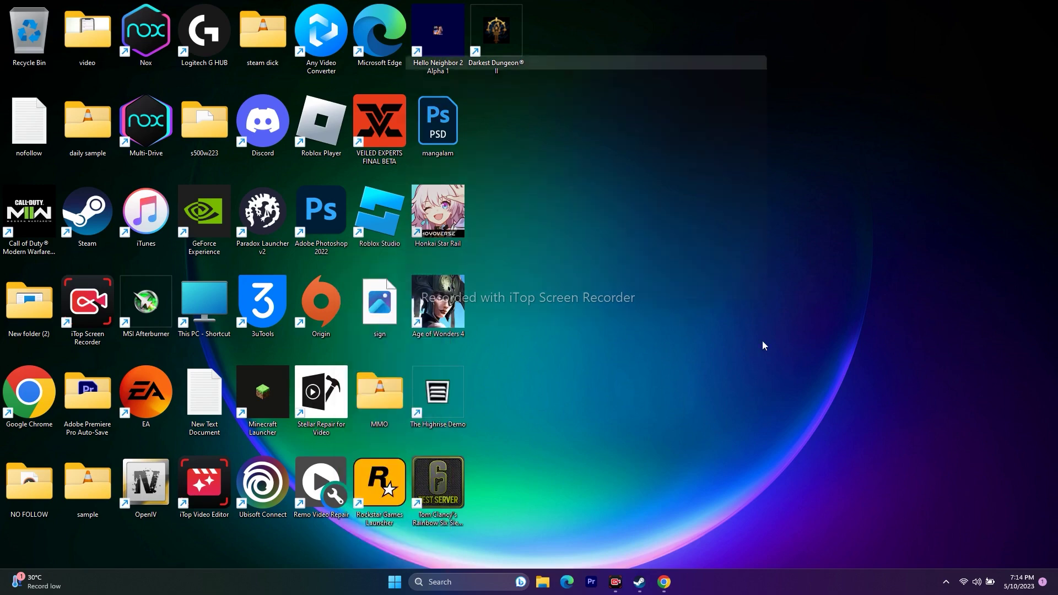
{"action": "left_click", "coordinate": [764, 46]}
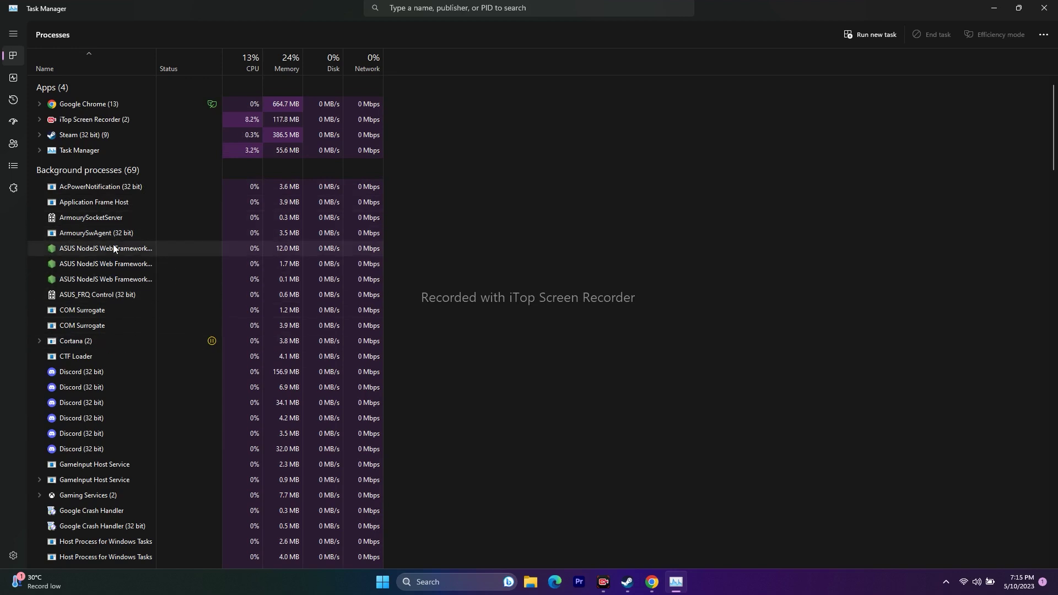
{"action": "right_click", "coordinate": [105, 373]}
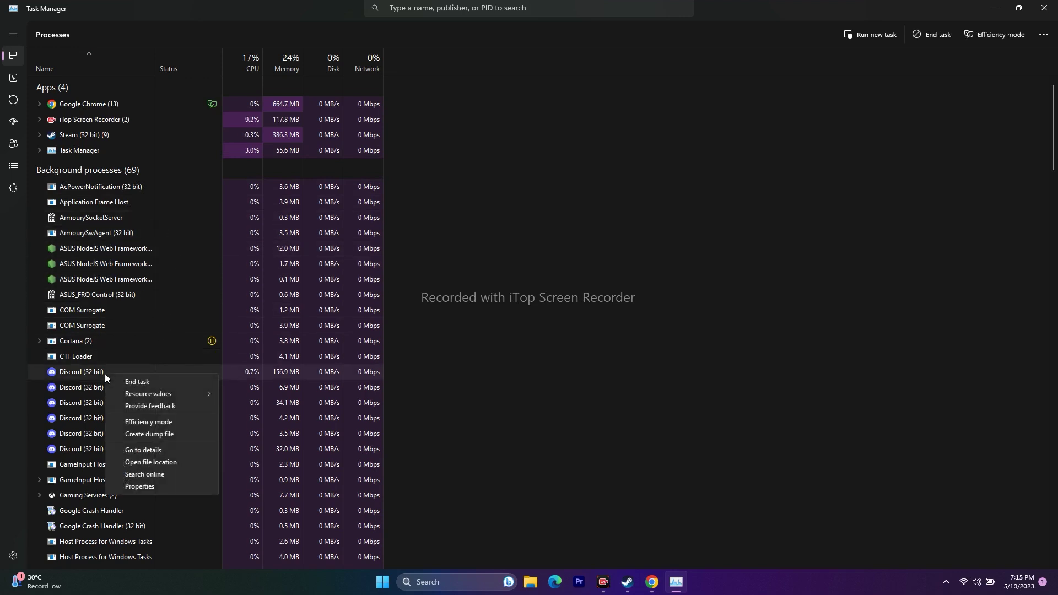
{"action": "left_click", "coordinate": [138, 382]}
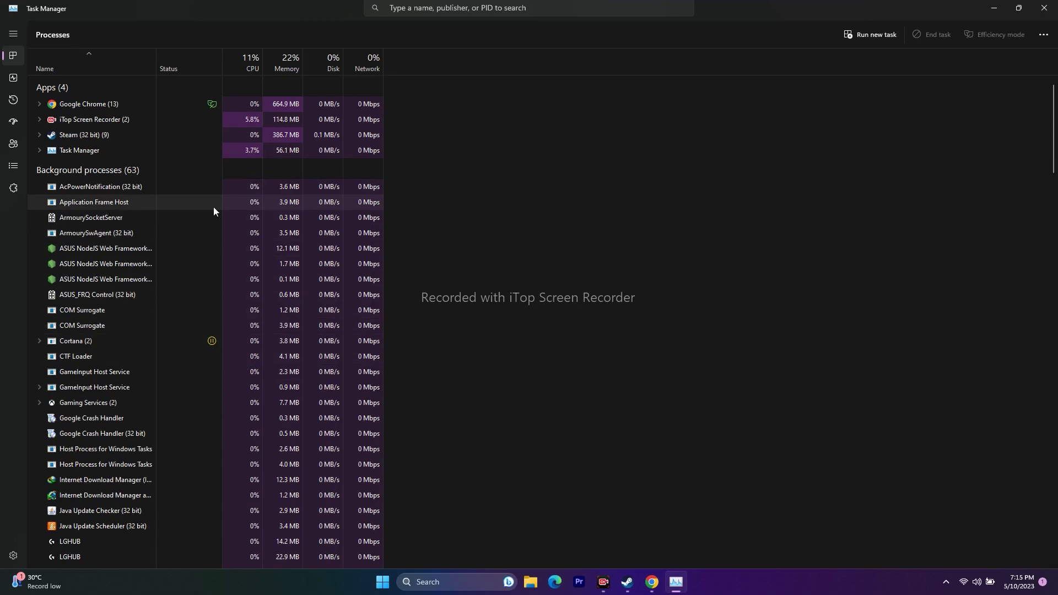
{"action": "left_click", "coordinate": [1047, 8]}
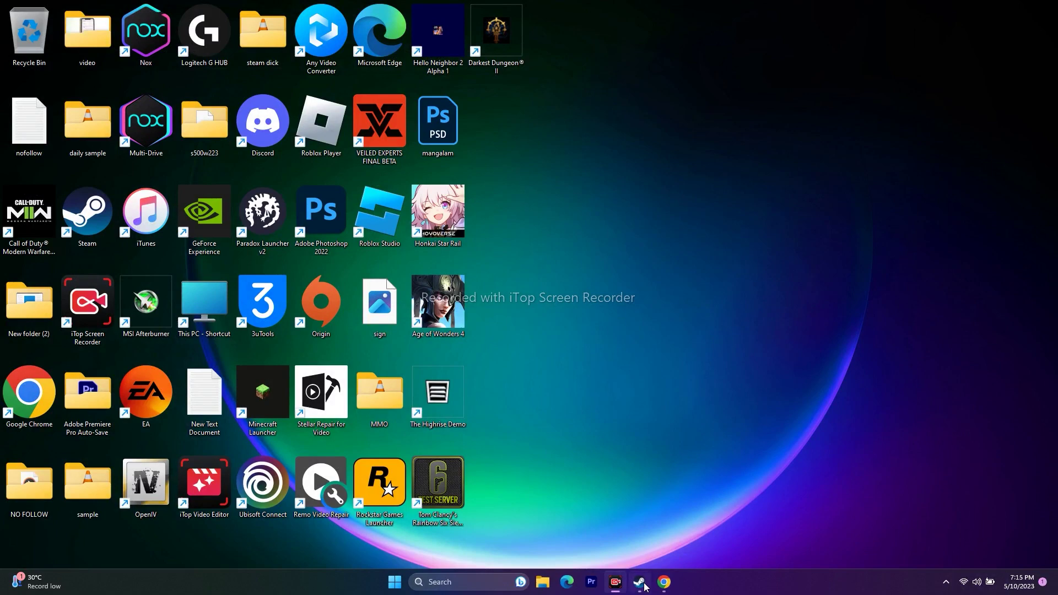
Switch to the Windows graphics settings and look through the list of apps with custom graphics options
{"action": "left_click", "coordinate": [640, 582]}
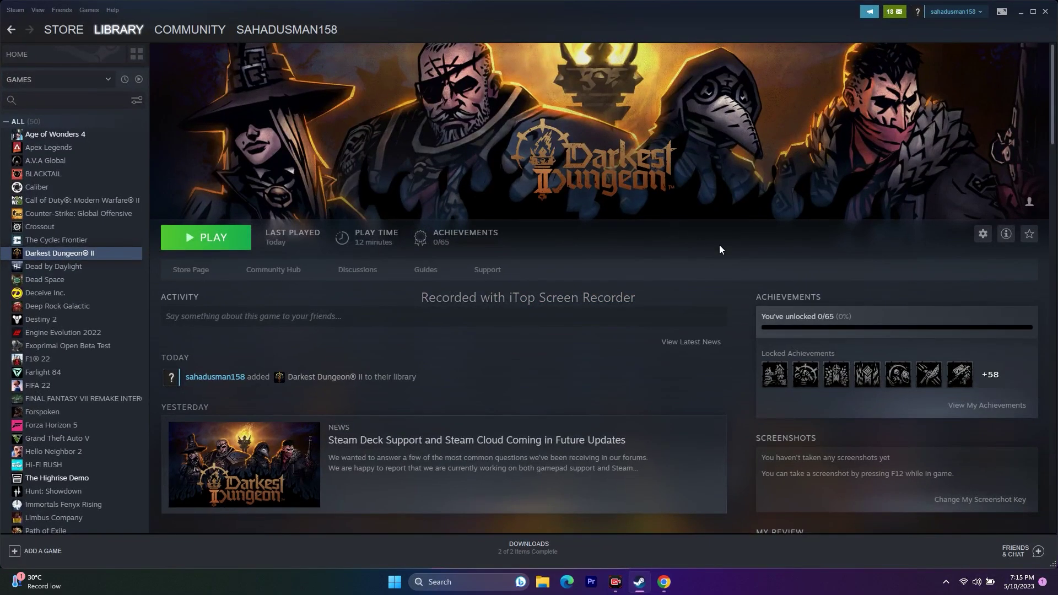
{"action": "left_click", "coordinate": [1024, 16]}
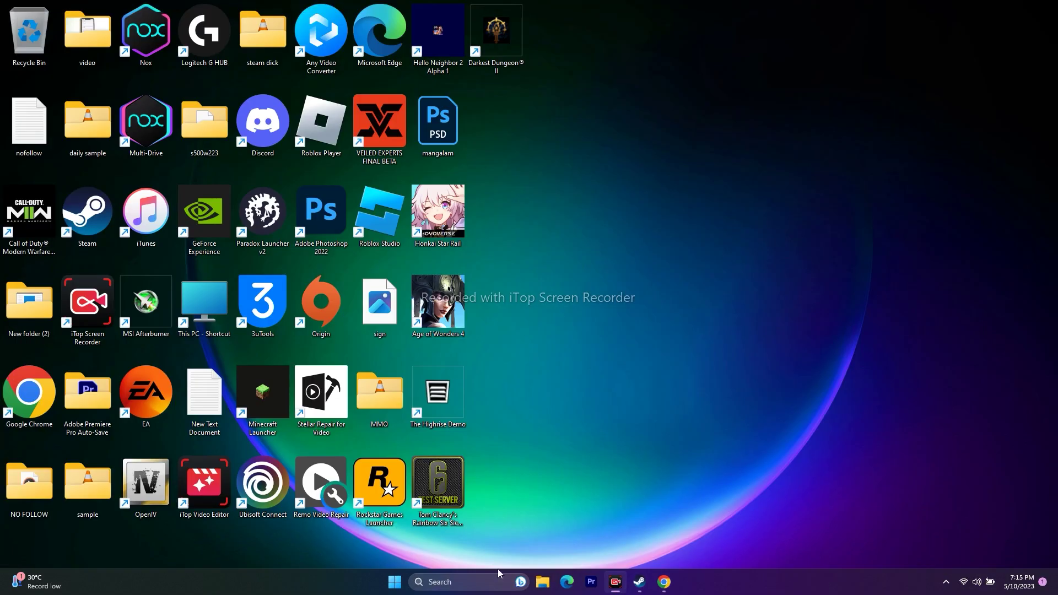
{"action": "left_click", "coordinate": [481, 582]}
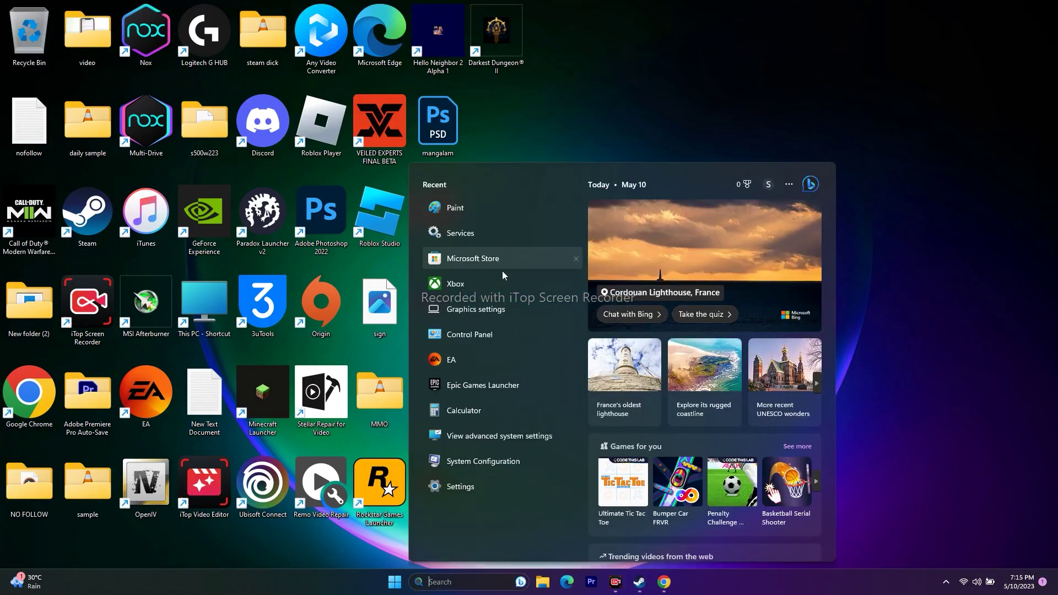
{"action": "left_click", "coordinate": [529, 307]}
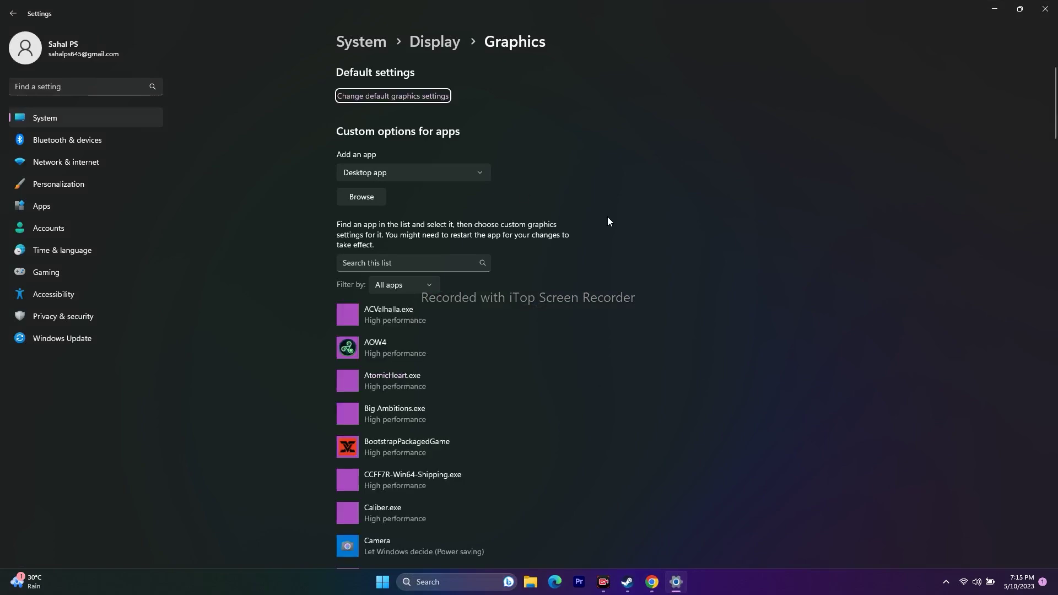
{"action": "scroll", "coordinate": [742, 236], "scroll_direction": "down", "scroll_amount": 4}
{"action": "scroll", "coordinate": [742, 236], "scroll_direction": "up", "scroll_amount": 4}
Start adding a desktop app to the custom graphics options and browse to Program Files (x86) on C:
{"action": "left_click", "coordinate": [366, 198]}
{"action": "scroll", "coordinate": [66, 220], "scroll_direction": "down", "scroll_amount": 1}
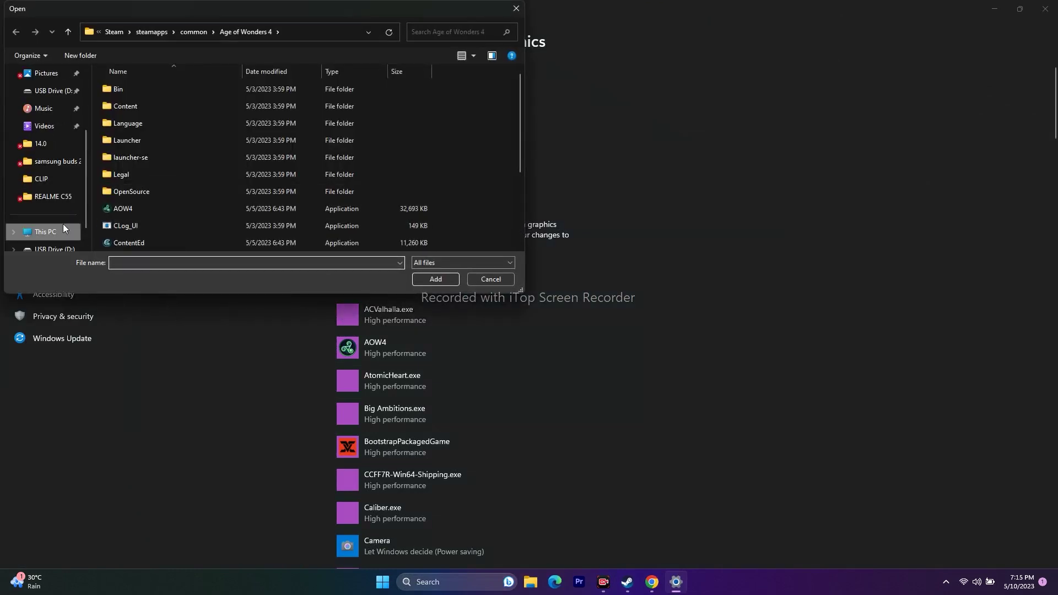
{"action": "left_click", "coordinate": [63, 226]}
{"action": "double_click", "coordinate": [147, 97]}
{"action": "scroll", "coordinate": [165, 190], "scroll_direction": "down", "scroll_amount": 5}
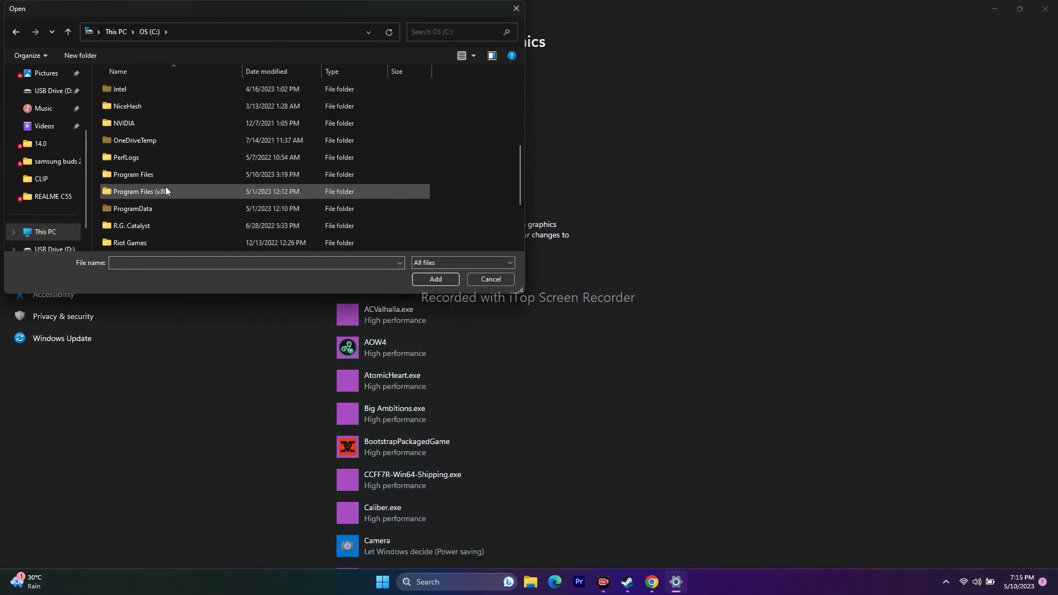
{"action": "double_click", "coordinate": [165, 189]}
Browse to Steam\steamapps\common\Darkest Dungeon® II and add the Darkest Dungeon II application to the custom graphics list
{"action": "scroll", "coordinate": [167, 150], "scroll_direction": "down", "scroll_amount": 2}
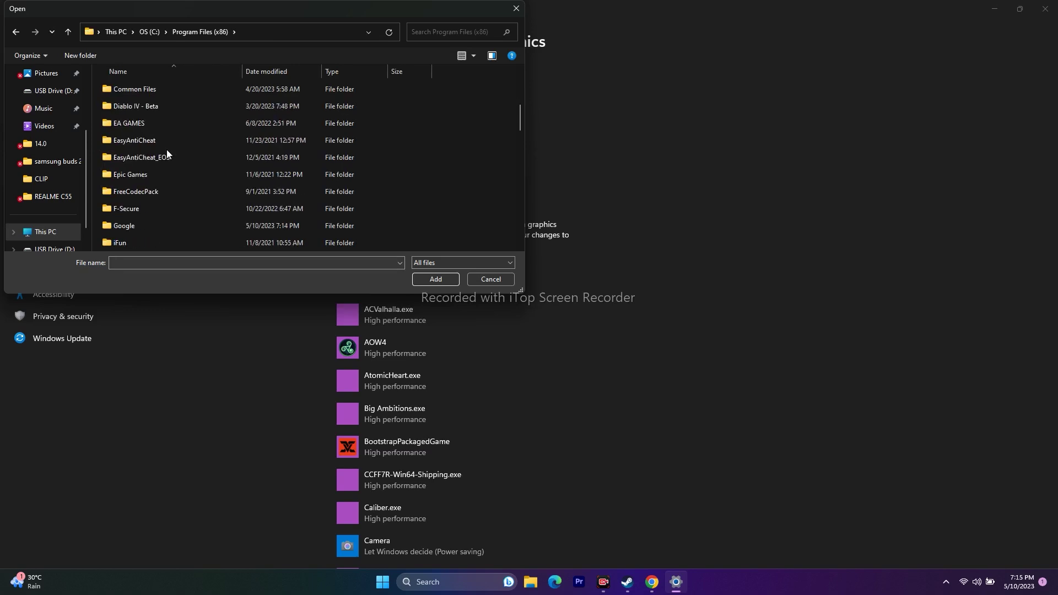
{"action": "scroll", "coordinate": [167, 150], "scroll_direction": "down", "scroll_amount": 5}
{"action": "scroll", "coordinate": [166, 150], "scroll_direction": "down", "scroll_amount": 5}
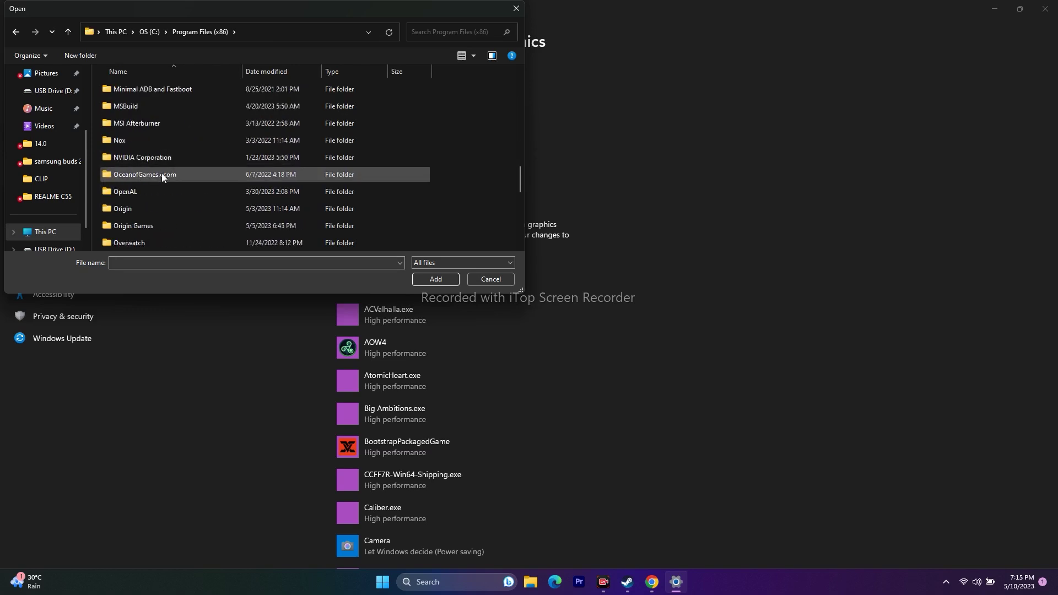
{"action": "double_click", "coordinate": [136, 193]}
{"action": "scroll", "coordinate": [145, 137], "scroll_direction": "down", "scroll_amount": 10}
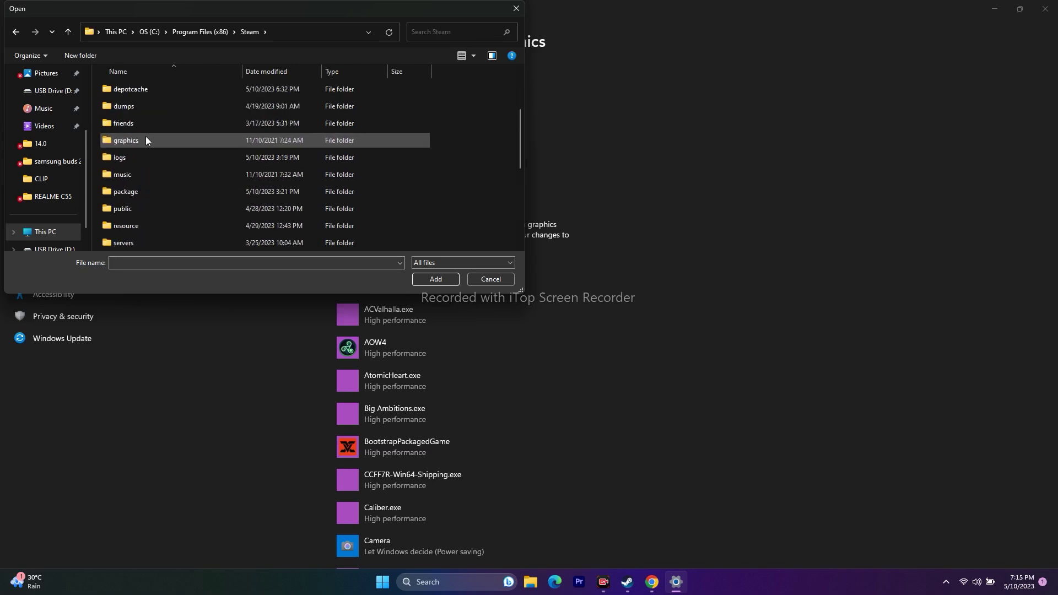
{"action": "double_click", "coordinate": [147, 177]}
{"action": "double_click", "coordinate": [143, 93]}
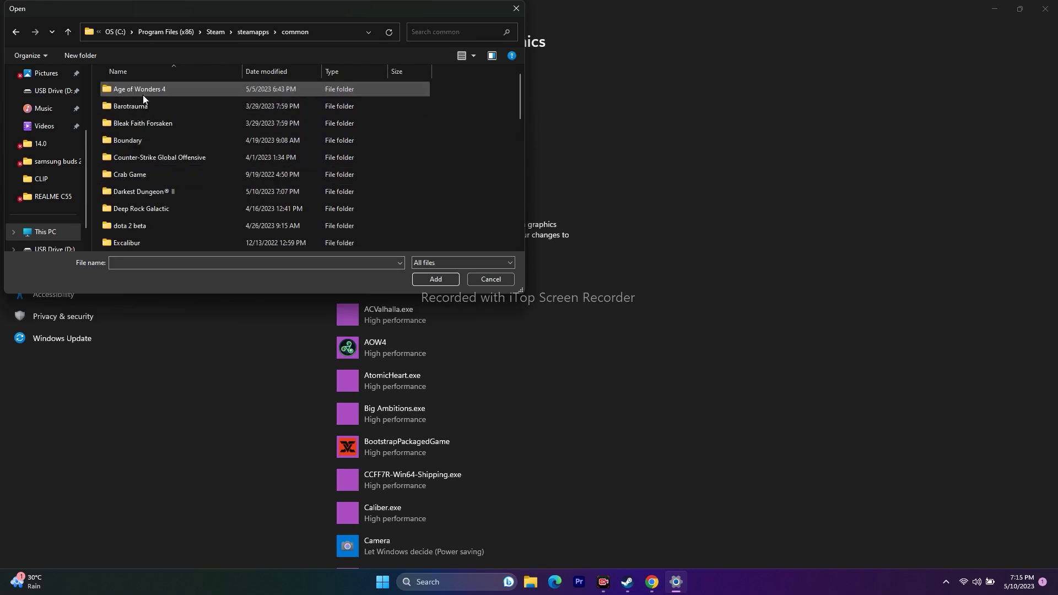
{"action": "double_click", "coordinate": [153, 197]}
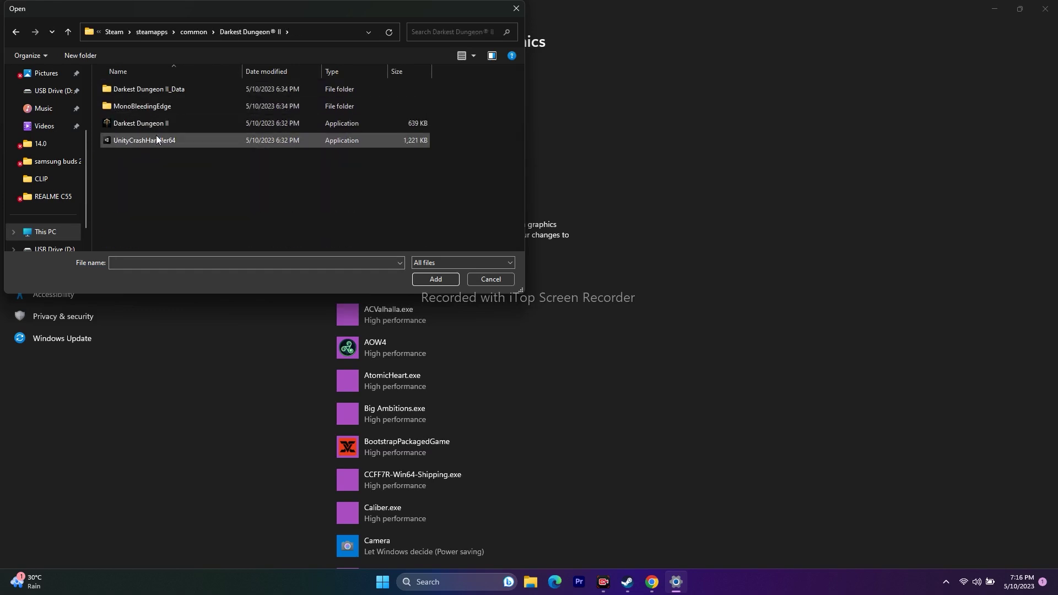
{"action": "left_click", "coordinate": [170, 129]}
{"action": "left_click", "coordinate": [448, 281]}
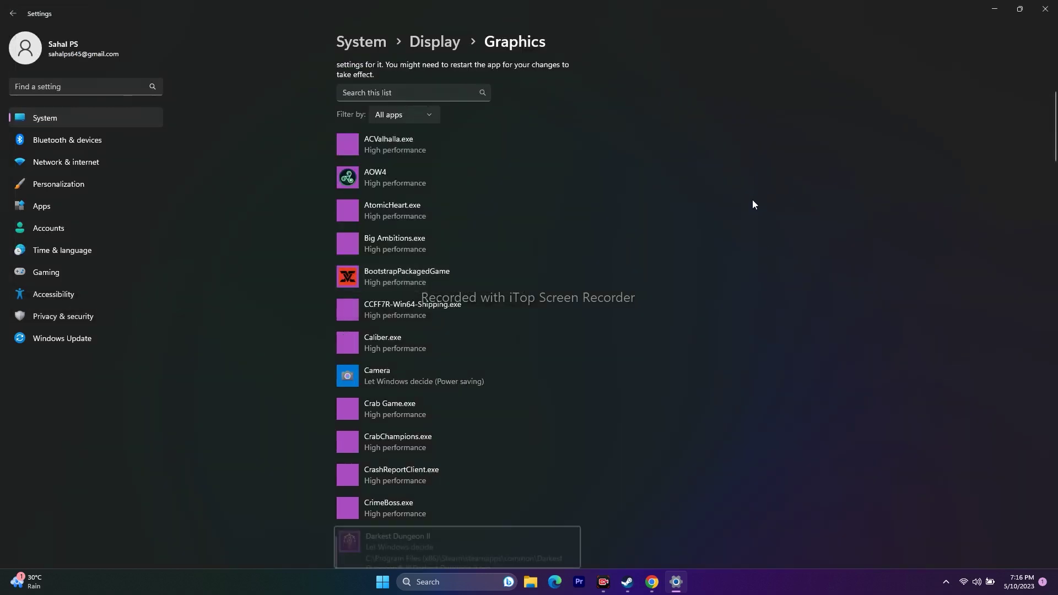
Set Darkest Dungeon II's graphics preference to High performance, save it, and close Settings
{"action": "left_click", "coordinate": [500, 296]}
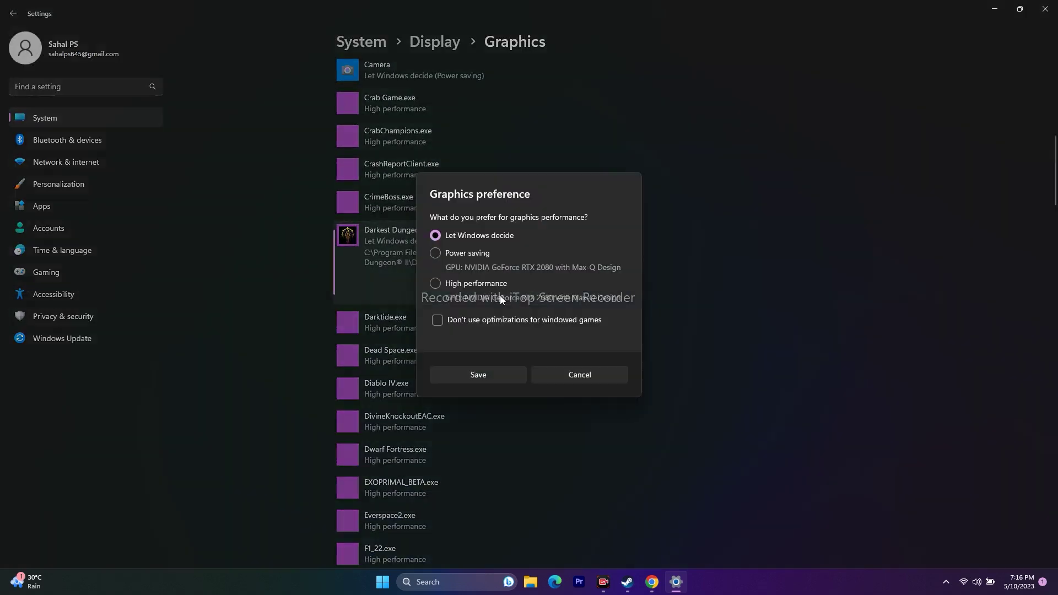
{"action": "left_click", "coordinate": [441, 289]}
{"action": "left_click", "coordinate": [485, 375]}
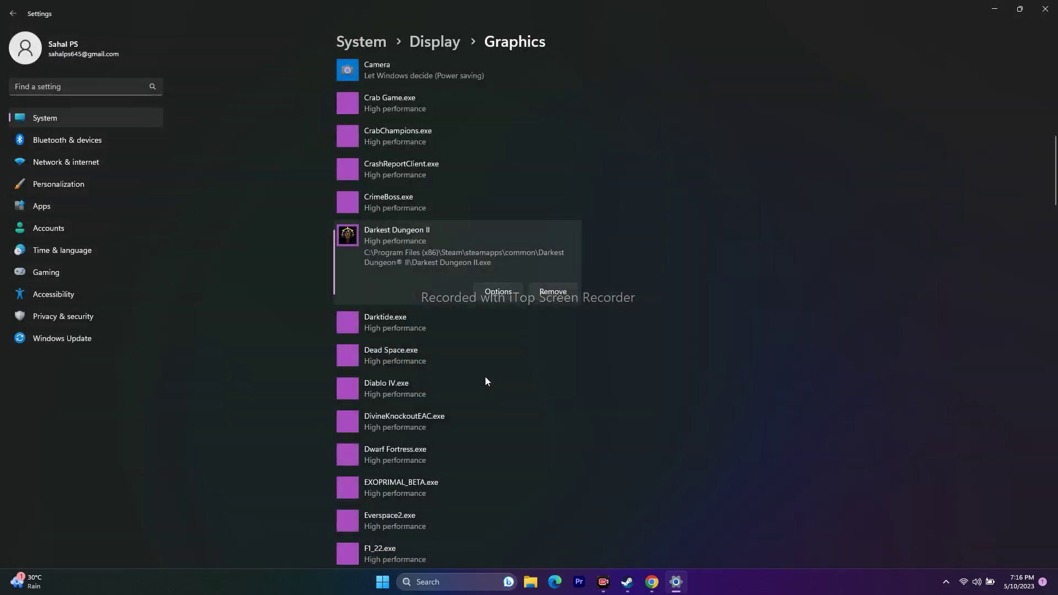
{"action": "left_click", "coordinate": [1045, 9]}
{"action": "left_click", "coordinate": [640, 582]}
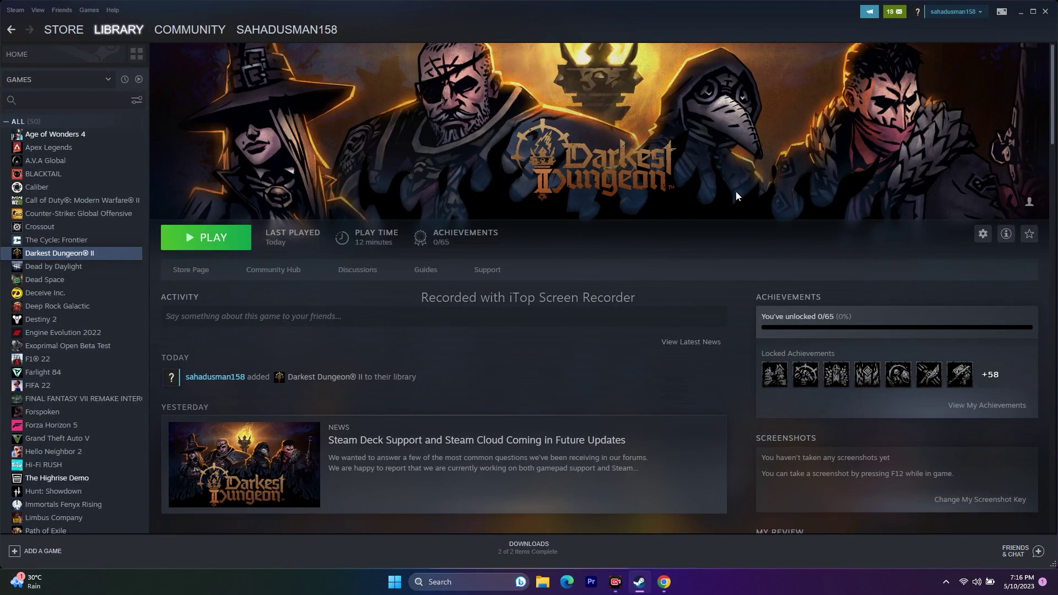
{"action": "left_click", "coordinate": [1023, 14]}
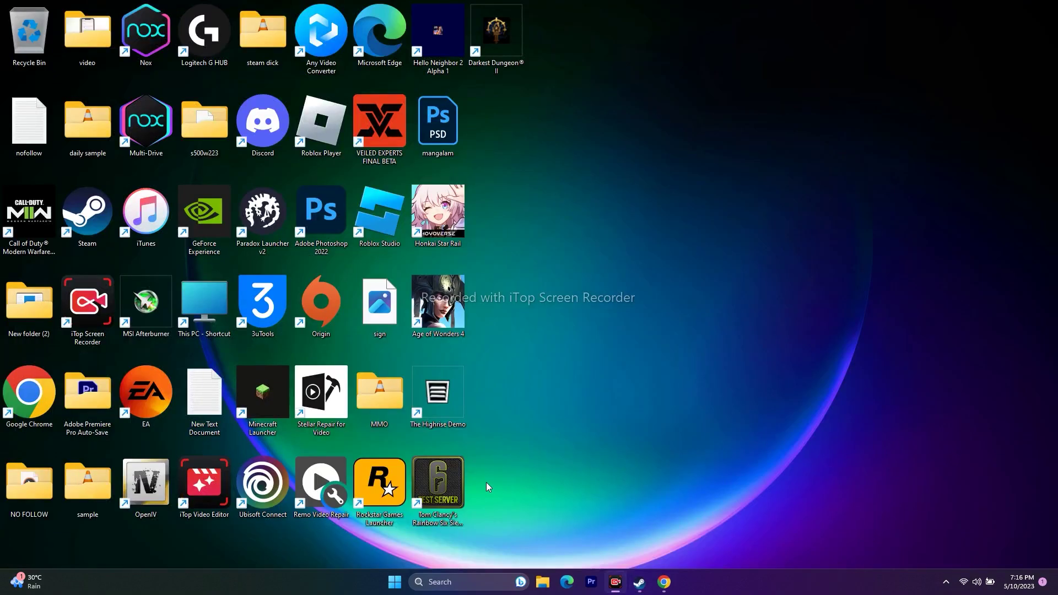
Open the virtual memory settings from the advanced system settings and choose a custom paging file size for drive C:
{"action": "left_click", "coordinate": [441, 582]}
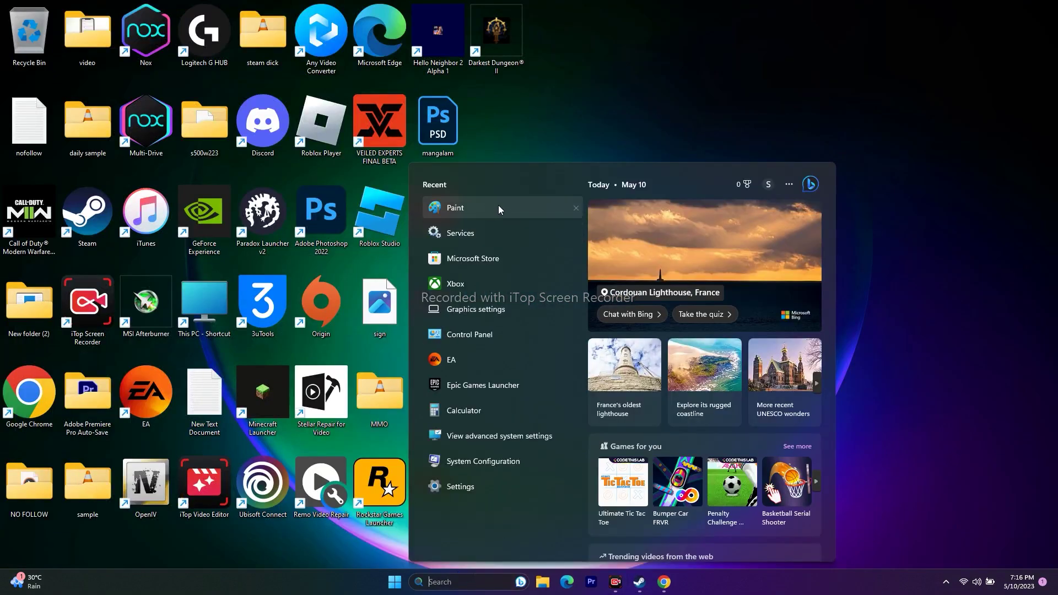
{"action": "left_click", "coordinate": [485, 435]}
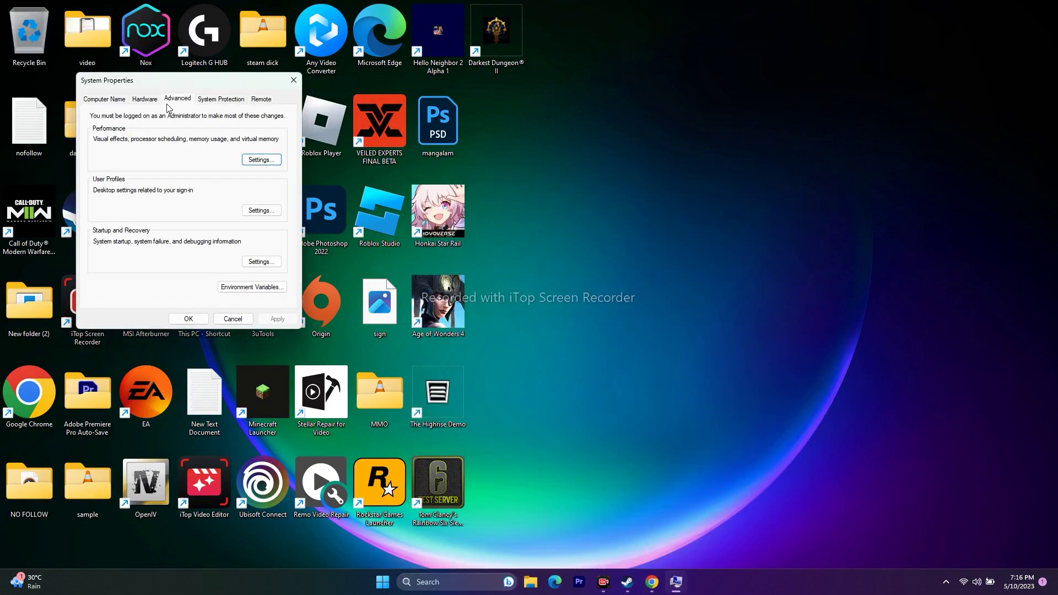
{"action": "left_click", "coordinate": [261, 161]}
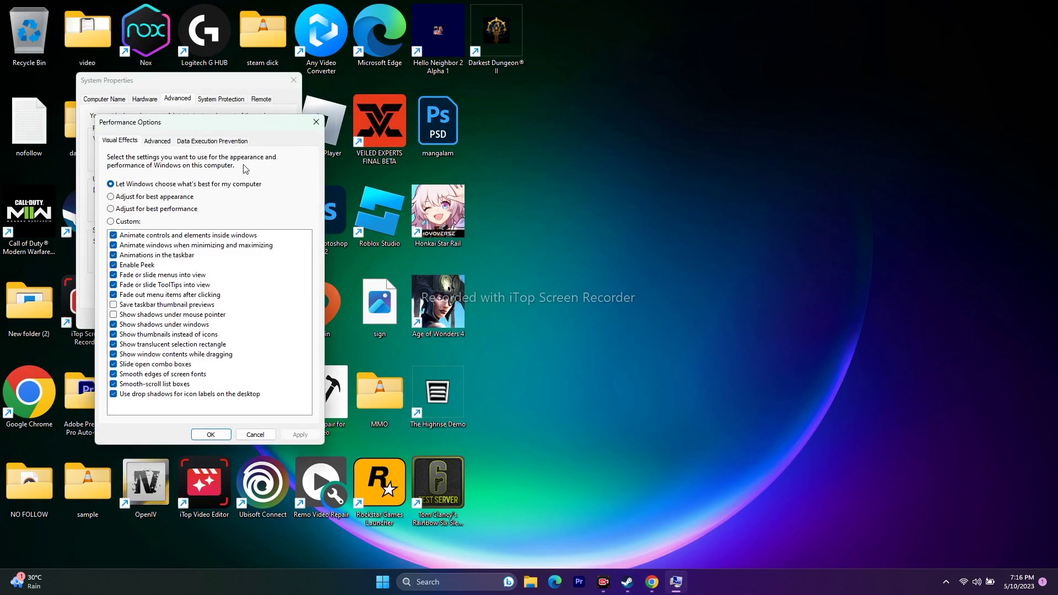
{"action": "left_click", "coordinate": [157, 141]}
{"action": "left_click", "coordinate": [287, 286]}
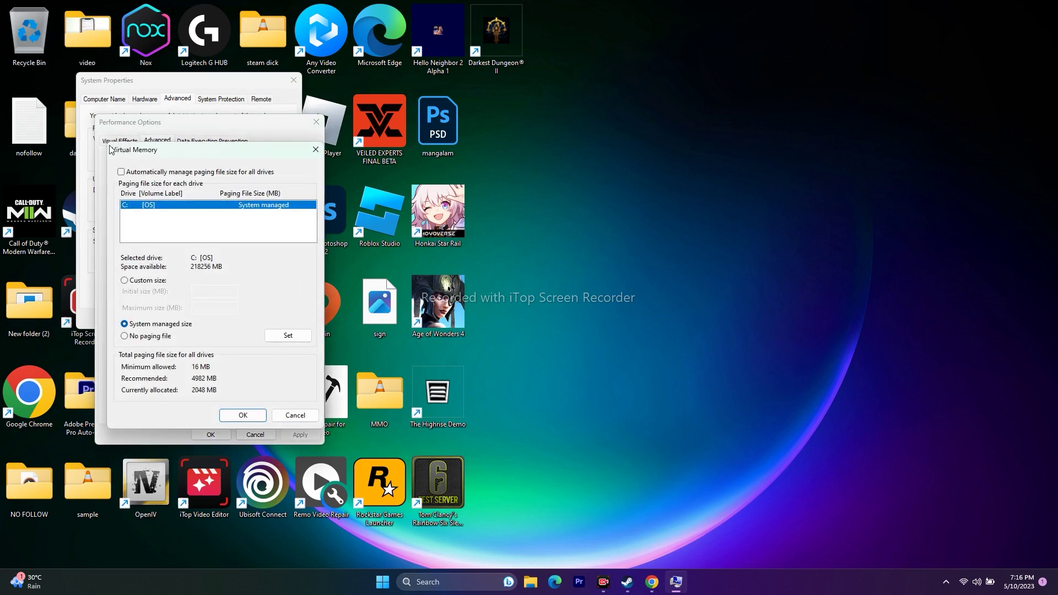
{"action": "left_click", "coordinate": [125, 281]}
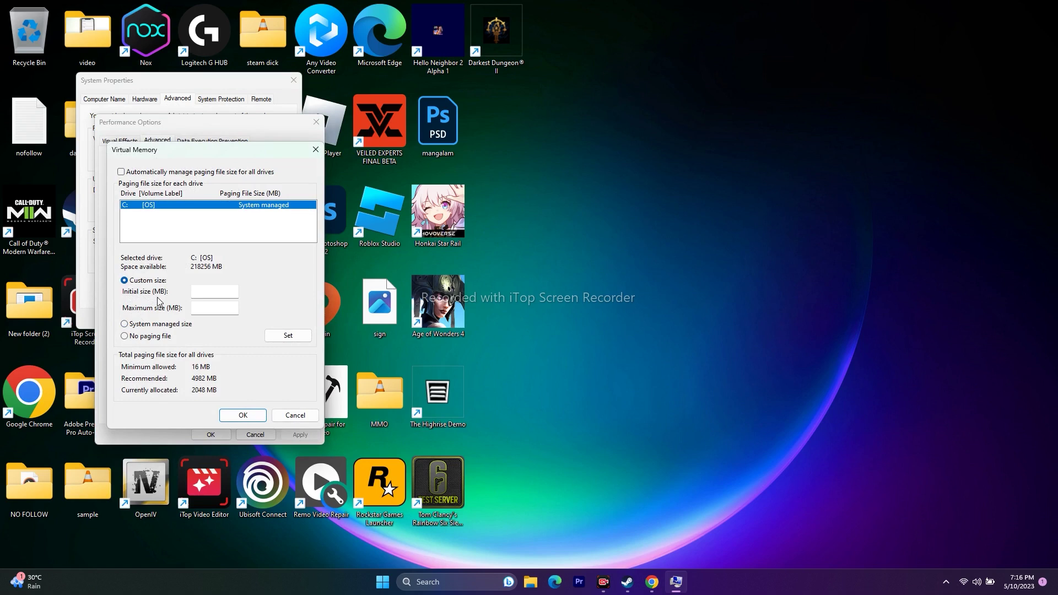
{"action": "left_click", "coordinate": [196, 292]}
{"action": "left_click", "coordinate": [203, 309]}
Open Calculator and compute 32 × 1024
{"action": "left_click", "coordinate": [428, 582]}
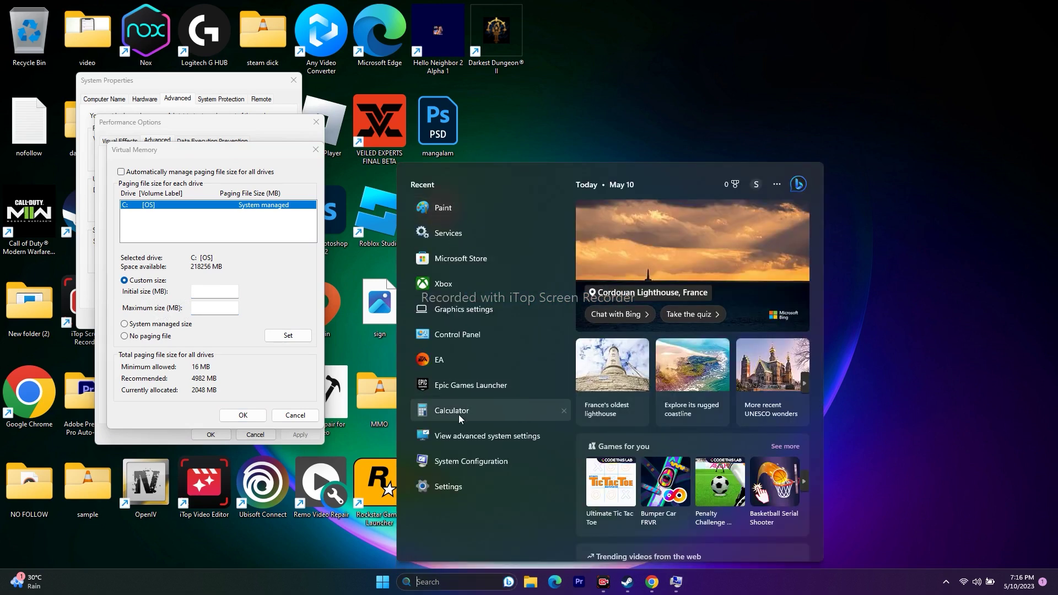
{"action": "left_click", "coordinate": [451, 412]}
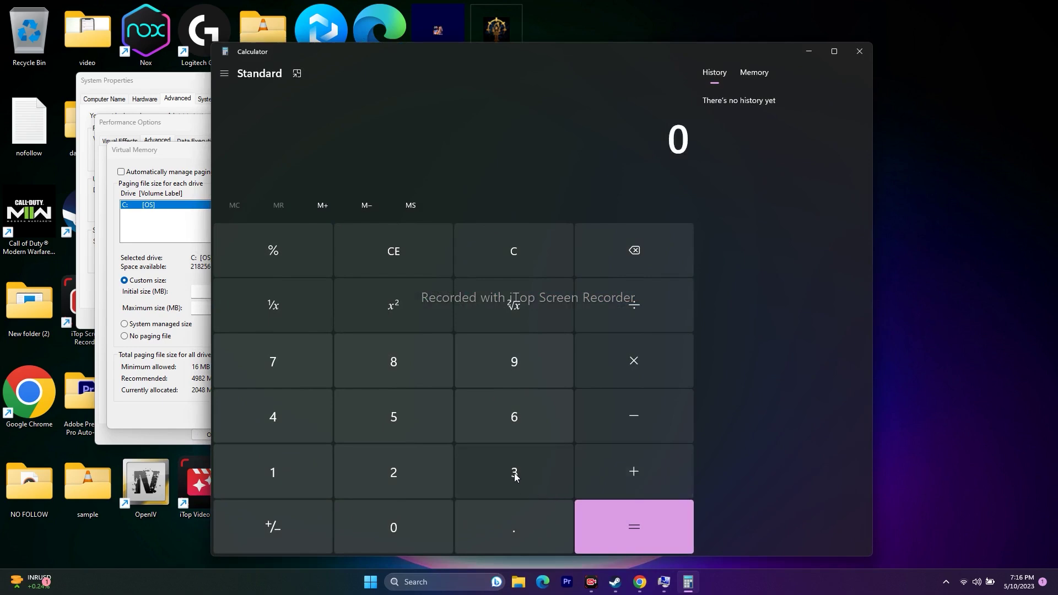
{"action": "left_click", "coordinate": [516, 475]}
{"action": "left_click", "coordinate": [429, 471]}
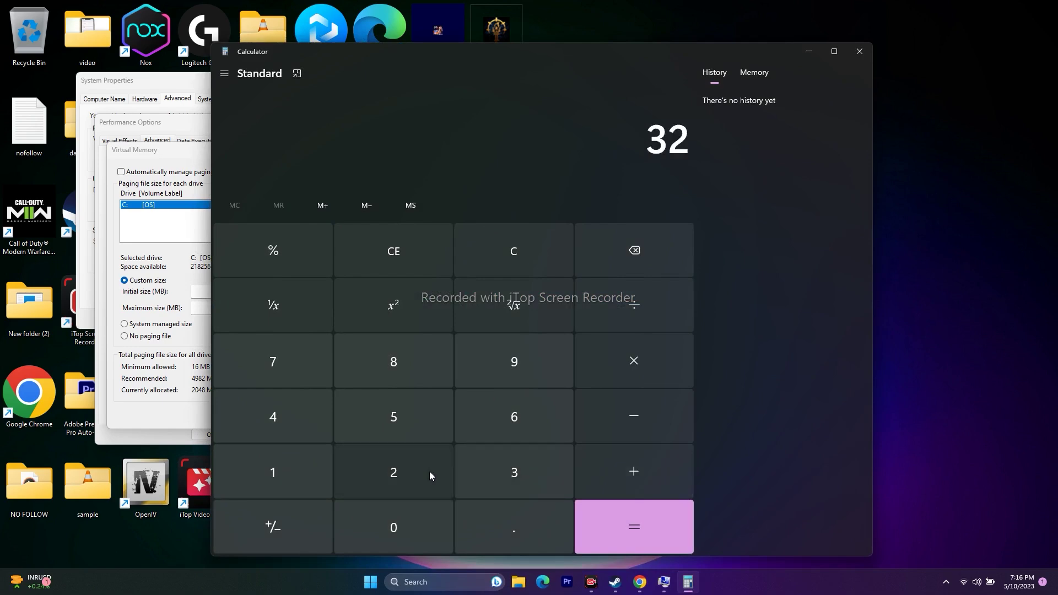
{"action": "left_click", "coordinate": [626, 364]}
{"action": "left_click", "coordinate": [283, 470]}
{"action": "left_click", "coordinate": [364, 516]}
{"action": "left_click", "coordinate": [388, 473]}
{"action": "left_click", "coordinate": [293, 421]}
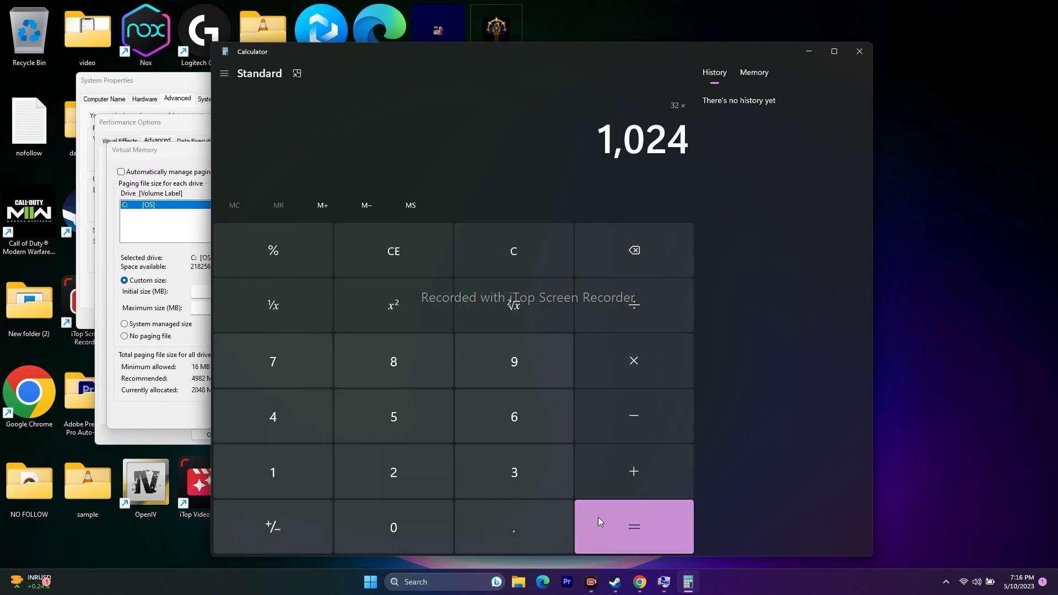
{"action": "left_click", "coordinate": [633, 521]}
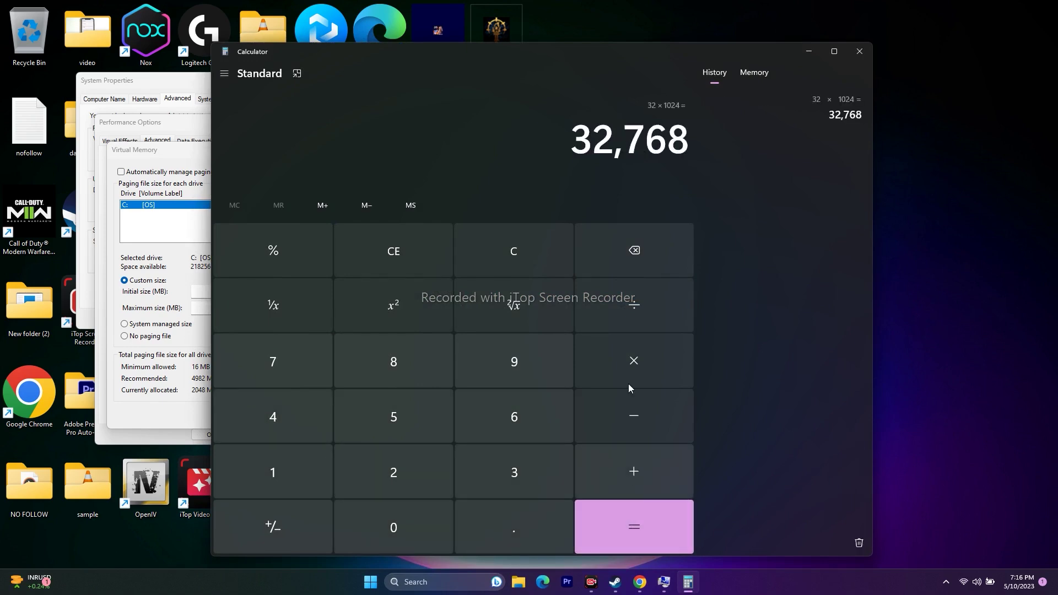
Multiply the calculated value by 1.5 and copy the result
{"action": "left_click_drag", "start_coordinate": [576, 134], "coordinate": [684, 131]}
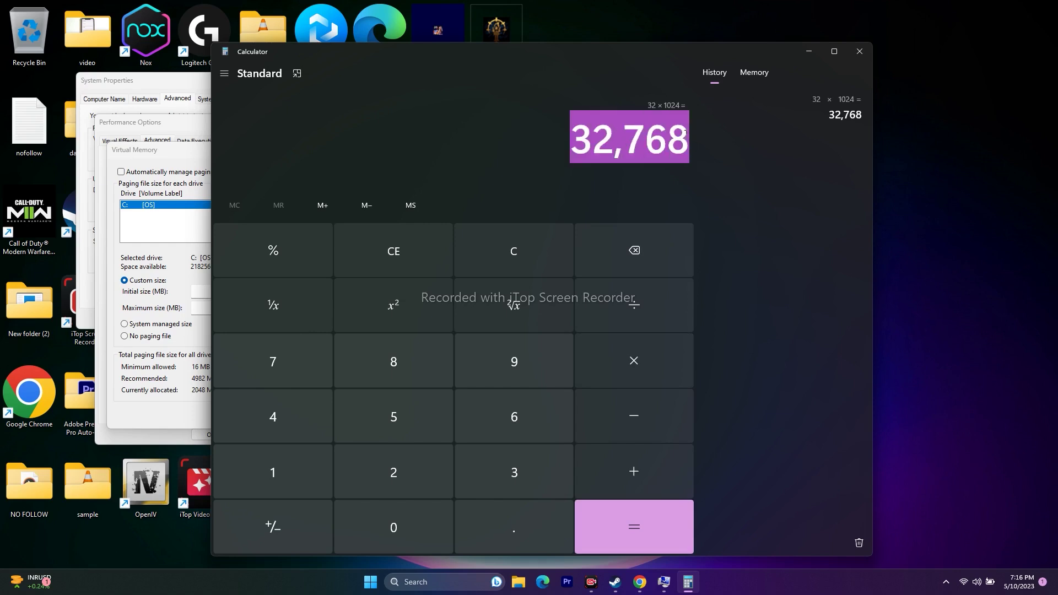
{"action": "left_click", "coordinate": [633, 361]}
{"action": "left_click", "coordinate": [291, 471]}
{"action": "left_click", "coordinate": [513, 527]}
{"action": "left_click", "coordinate": [394, 417]}
{"action": "left_click", "coordinate": [646, 533]}
{"action": "left_click_drag", "start_coordinate": [578, 137], "coordinate": [689, 137]}
{"action": "right_click", "coordinate": [706, 161]}
{"action": "left_click", "coordinate": [707, 160]}
Minimize Calculator and paste 49,152 as the initial paging file size in MB
{"action": "left_click", "coordinate": [809, 51]}
{"action": "right_click", "coordinate": [205, 291]}
{"action": "left_click", "coordinate": [233, 342]}
{"action": "left_click", "coordinate": [214, 308]}
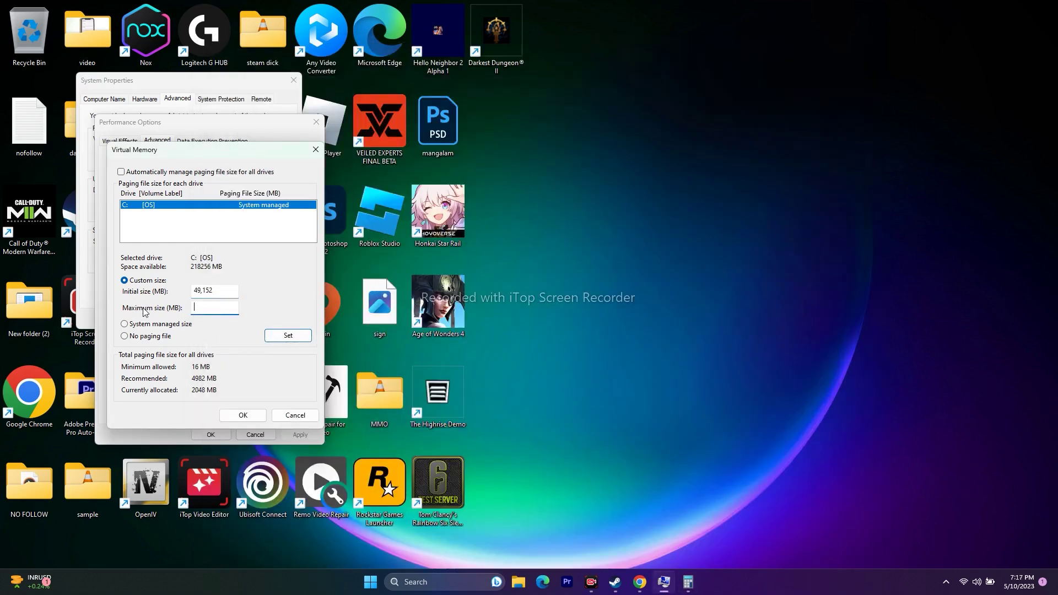
Return to Calculator and compute 32 × 1024 again as the base for the maximum paging file size
{"action": "left_click", "coordinate": [688, 582]}
{"action": "left_click", "coordinate": [272, 251]}
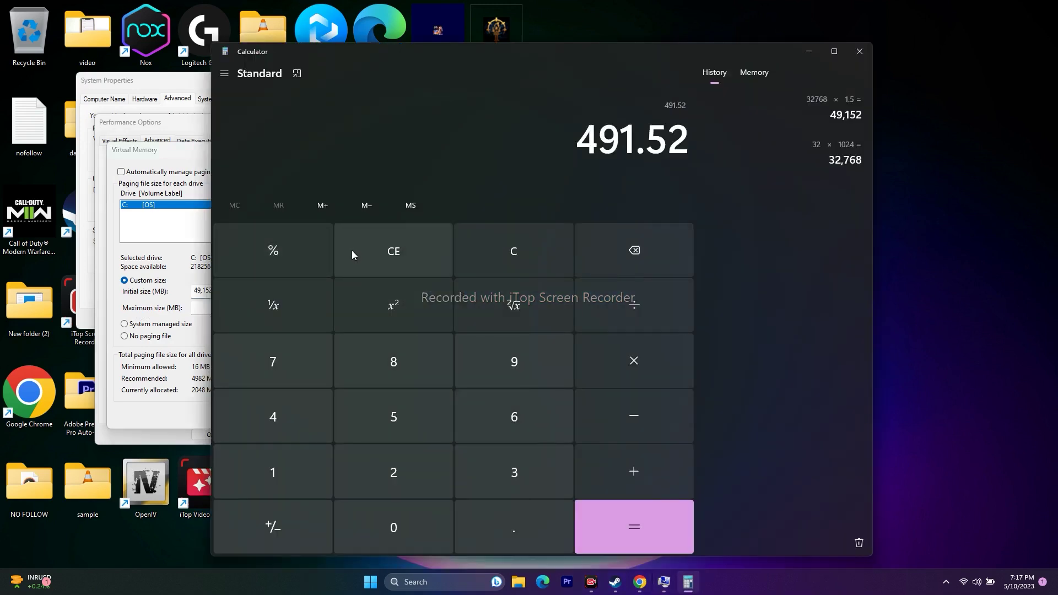
{"action": "left_click", "coordinate": [273, 241]}
{"action": "left_click", "coordinate": [518, 478]}
{"action": "left_click", "coordinate": [379, 468]}
{"action": "left_click", "coordinate": [581, 379]}
{"action": "left_click", "coordinate": [326, 485]}
{"action": "left_click", "coordinate": [375, 510]}
{"action": "left_click", "coordinate": [379, 478]}
{"action": "left_click", "coordinate": [308, 427]}
{"action": "left_click", "coordinate": [593, 522]}
Multiply the recalculated value by 3 and copy the result
{"action": "left_click", "coordinate": [626, 362]}
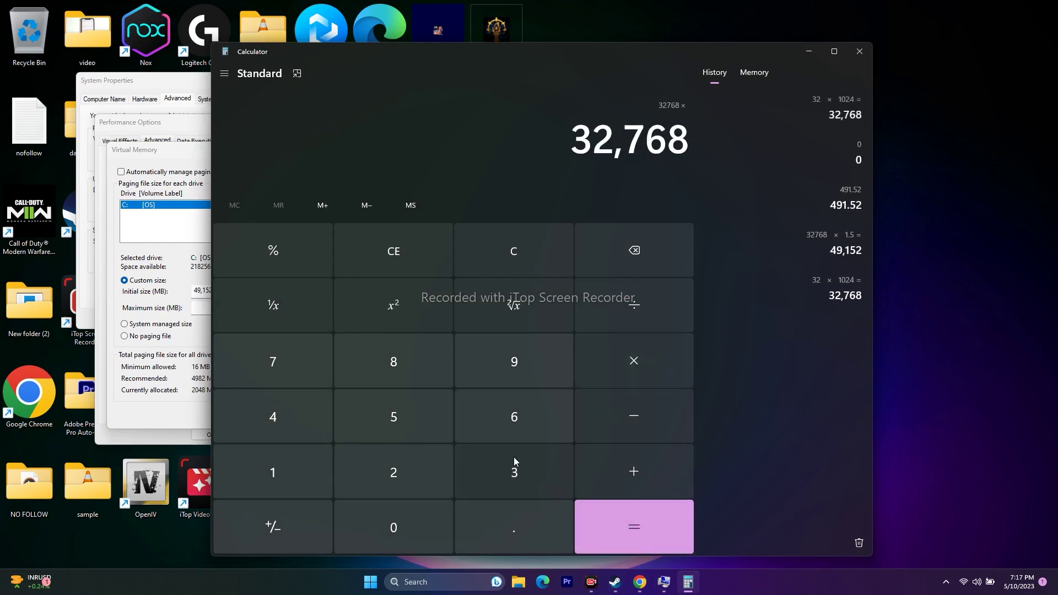
{"action": "left_click", "coordinate": [507, 472]}
{"action": "left_click", "coordinate": [634, 527]}
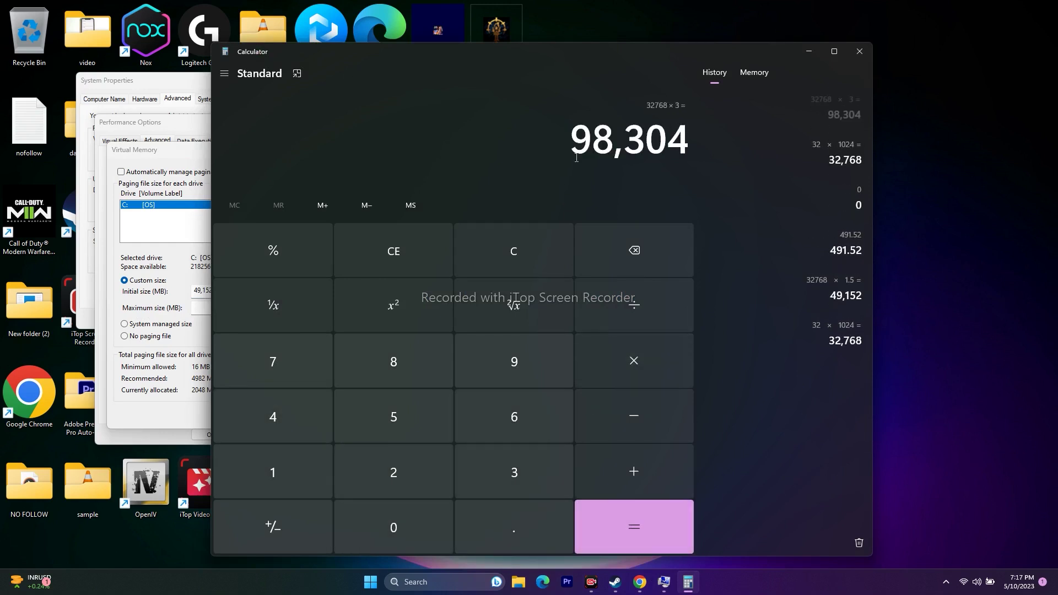
{"action": "left_click_drag", "start_coordinate": [573, 135], "coordinate": [689, 141]}
{"action": "right_click", "coordinate": [673, 142]}
{"action": "left_click", "coordinate": [706, 157]}
Minimize Calculator, paste 98,304 as the maximum paging file size in MB, and confirm and close the system dialogs
{"action": "left_click", "coordinate": [809, 51]}
{"action": "right_click", "coordinate": [210, 304]}
{"action": "left_click", "coordinate": [237, 354]}
{"action": "left_click", "coordinate": [245, 416]}
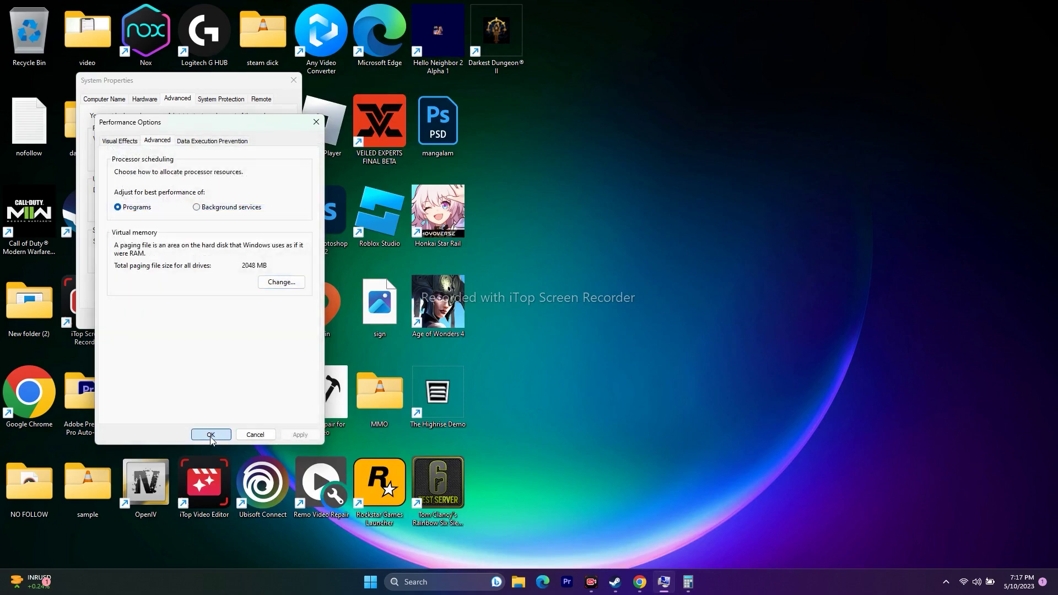
{"action": "left_click", "coordinate": [211, 438]}
{"action": "left_click", "coordinate": [294, 79]}
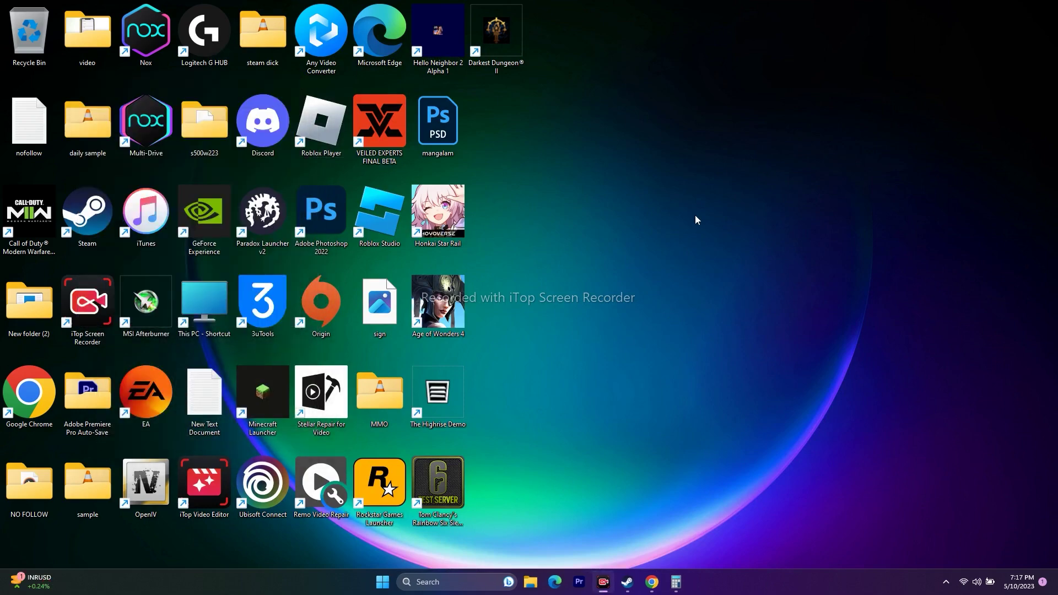
{"action": "left_click", "coordinate": [628, 582]}
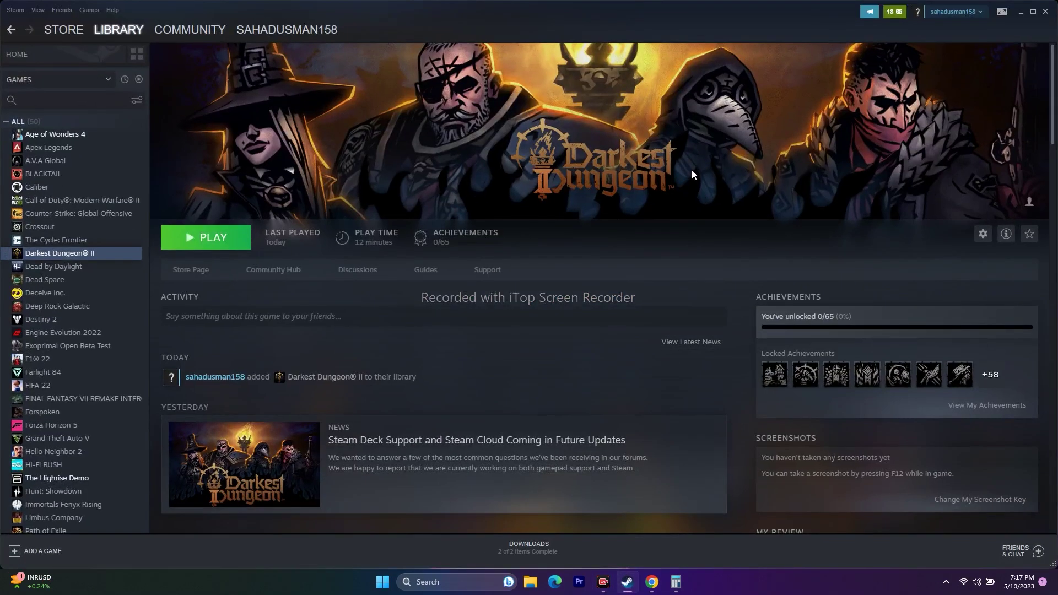
{"action": "left_click", "coordinate": [1020, 12]}
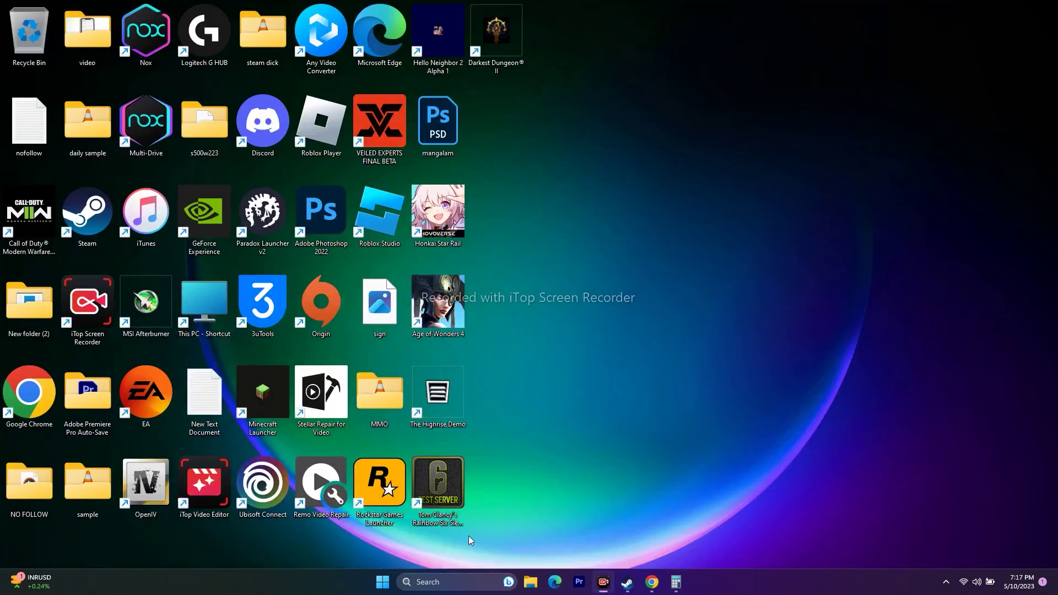
Open Windows Update in Settings to check for available updates, and close Settings
{"action": "left_click", "coordinate": [460, 583]}
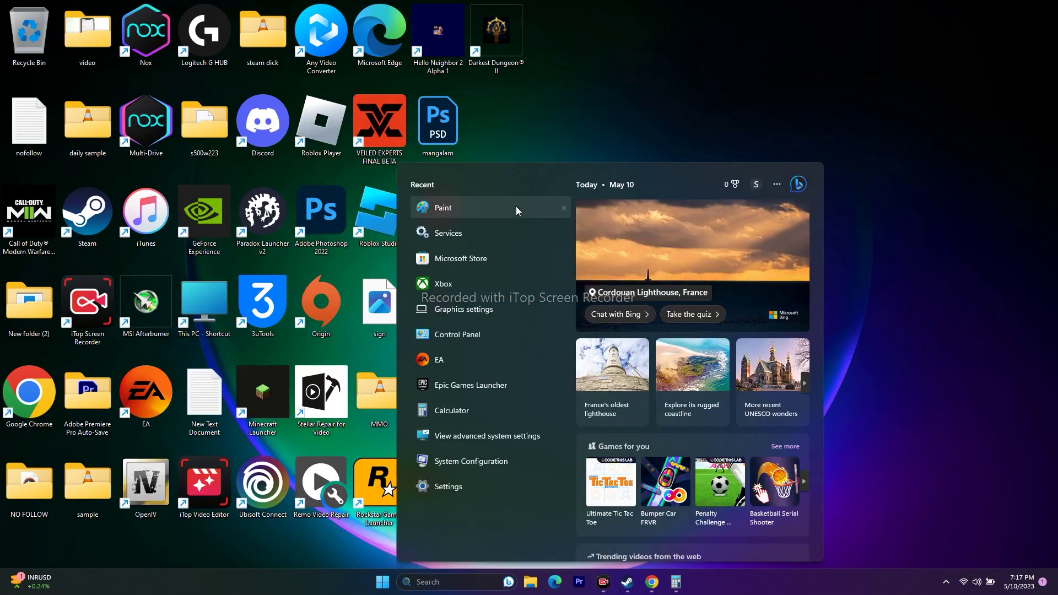
{"action": "left_click", "coordinate": [445, 492]}
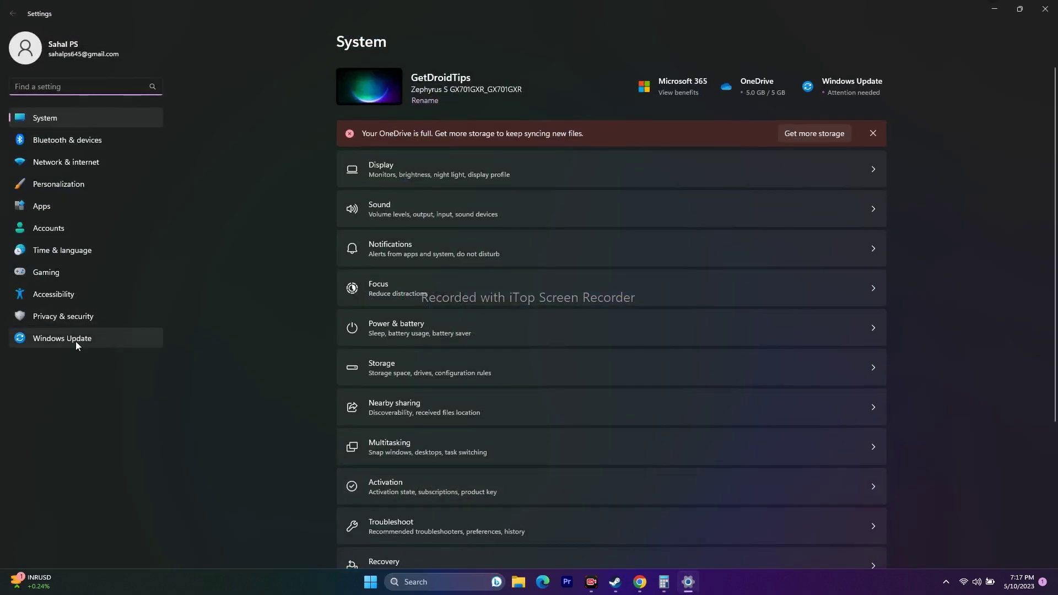
{"action": "left_click", "coordinate": [44, 339]}
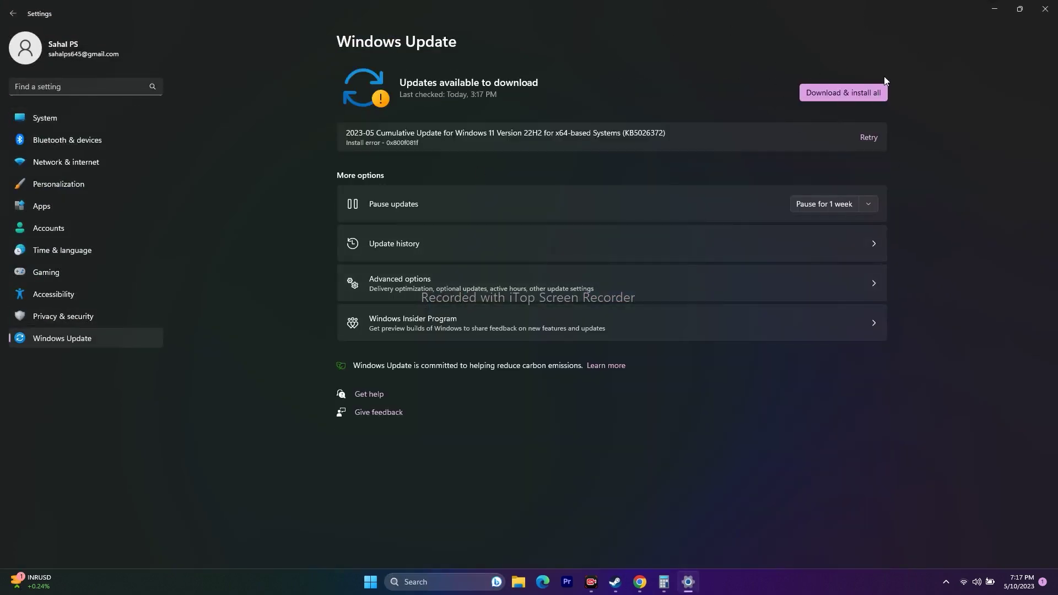
{"action": "left_click", "coordinate": [1050, 14]}
Switch to Chrome, show the NVIDIA GeForce Drivers page, and decline its push notifications
{"action": "left_click", "coordinate": [652, 583]}
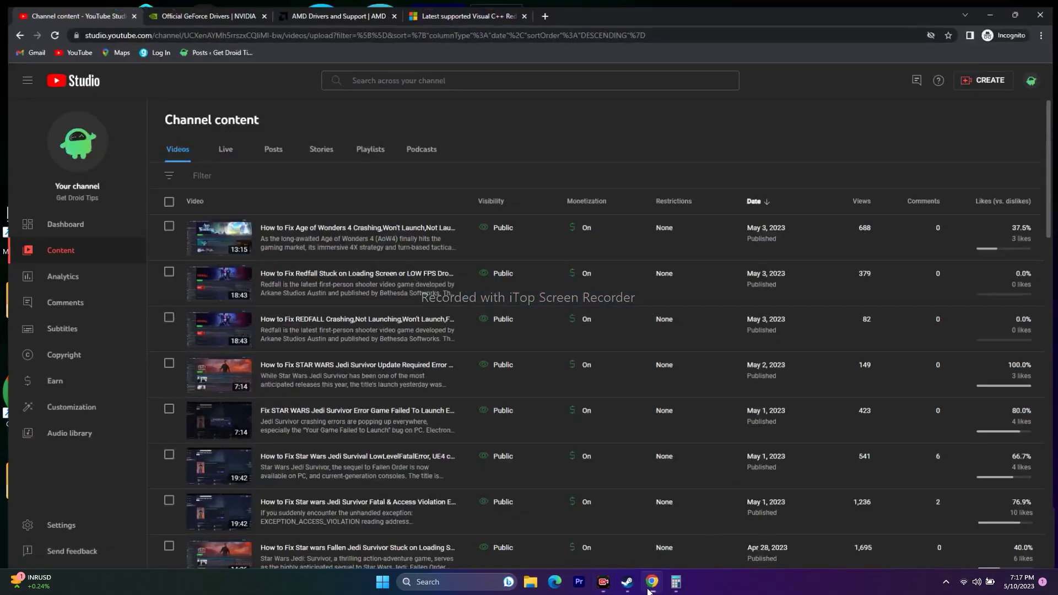
{"action": "left_click", "coordinate": [177, 9]}
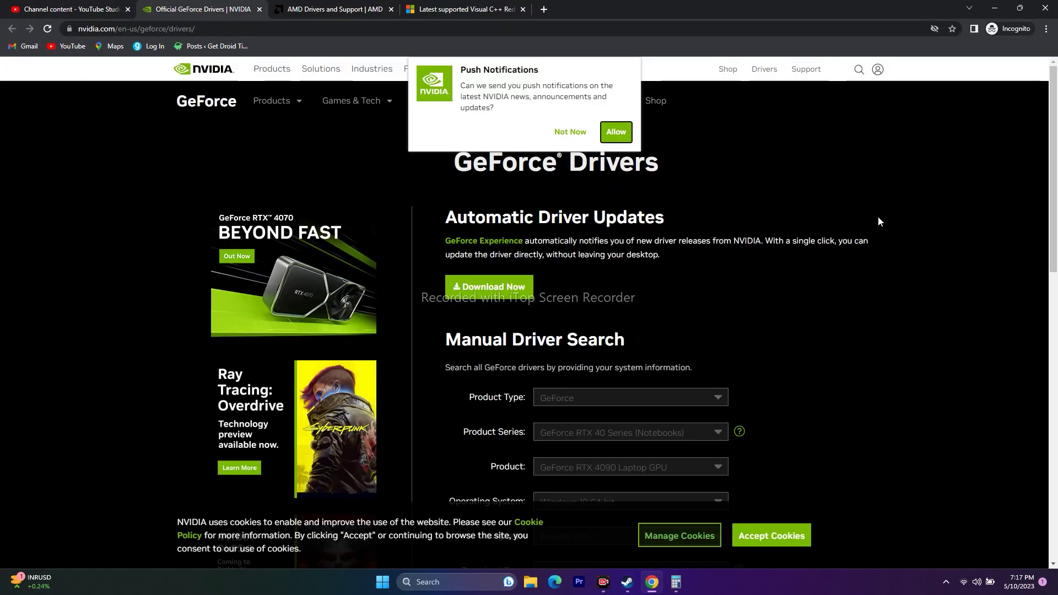
{"action": "left_click", "coordinate": [555, 131]}
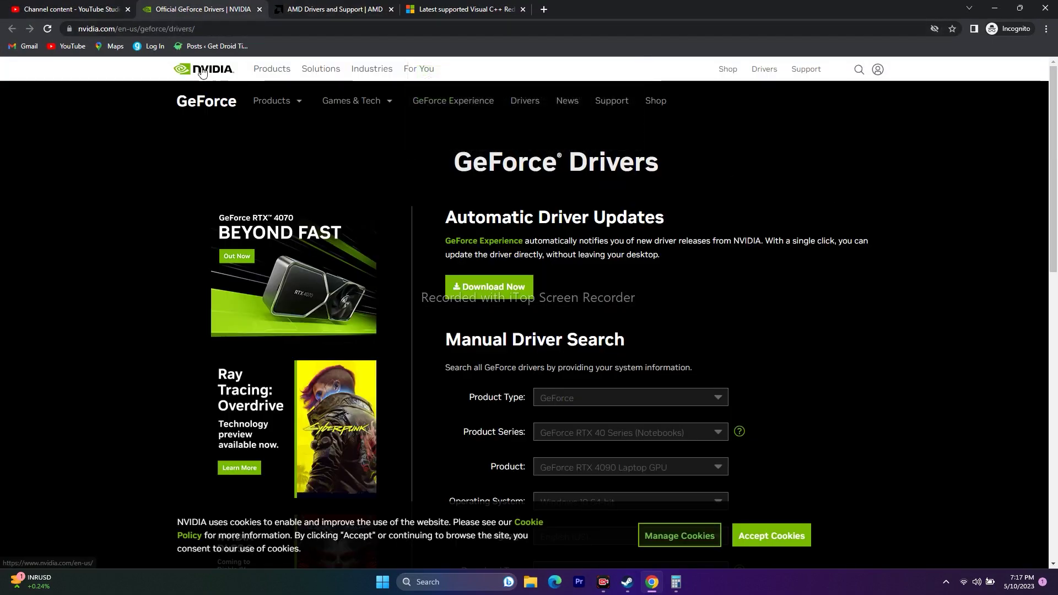
Run the manual GeForce driver search with the preset product options and highlight the newest Game Ready Driver entry in the results
{"action": "left_click", "coordinate": [287, 9]}
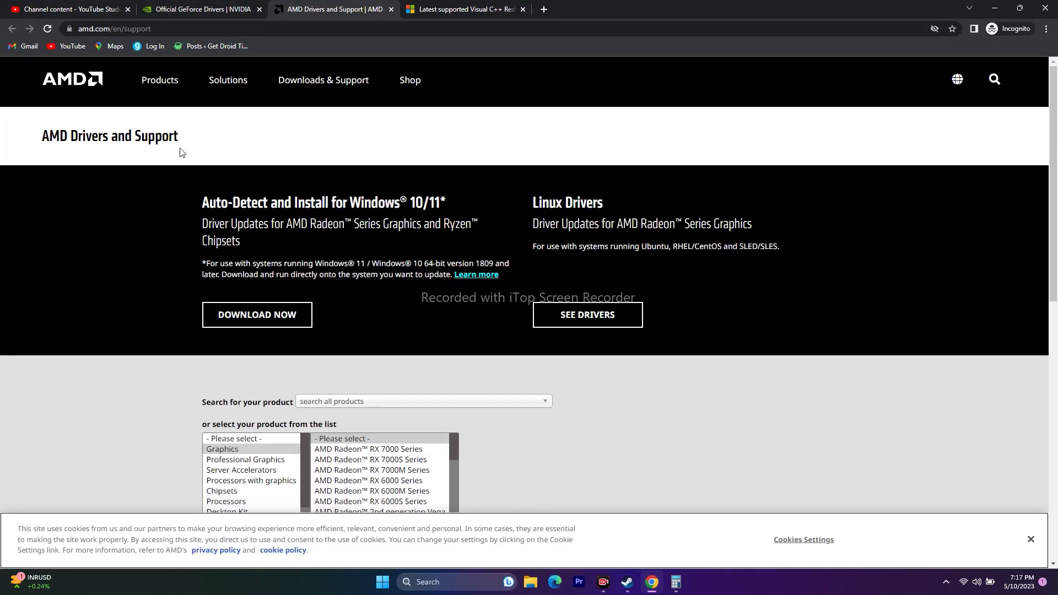
{"action": "left_click", "coordinate": [148, 5]}
{"action": "scroll", "coordinate": [938, 237], "scroll_direction": "down", "scroll_amount": 4}
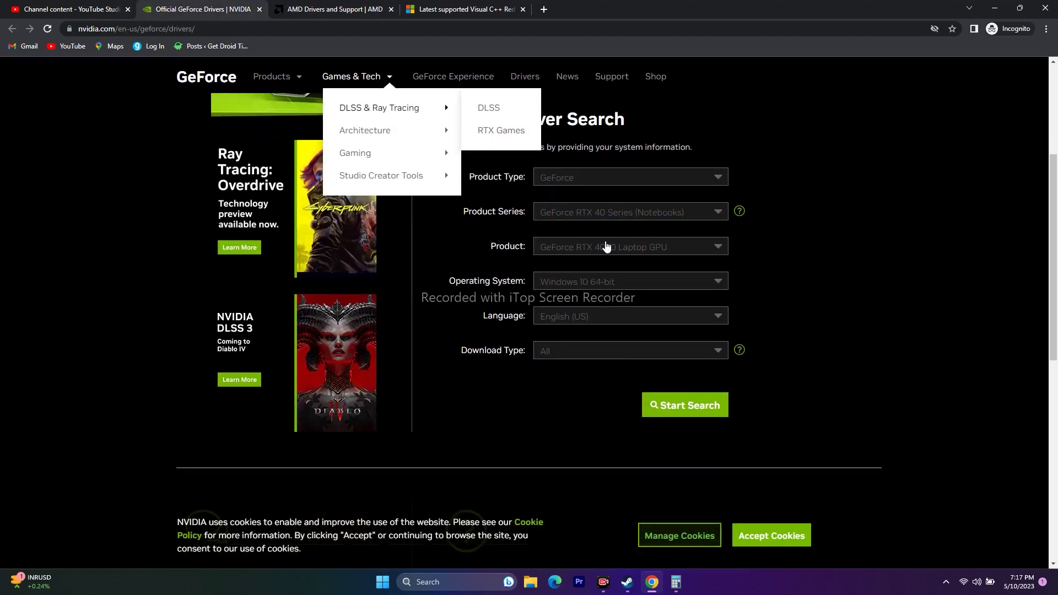
{"action": "left_click", "coordinate": [664, 400]}
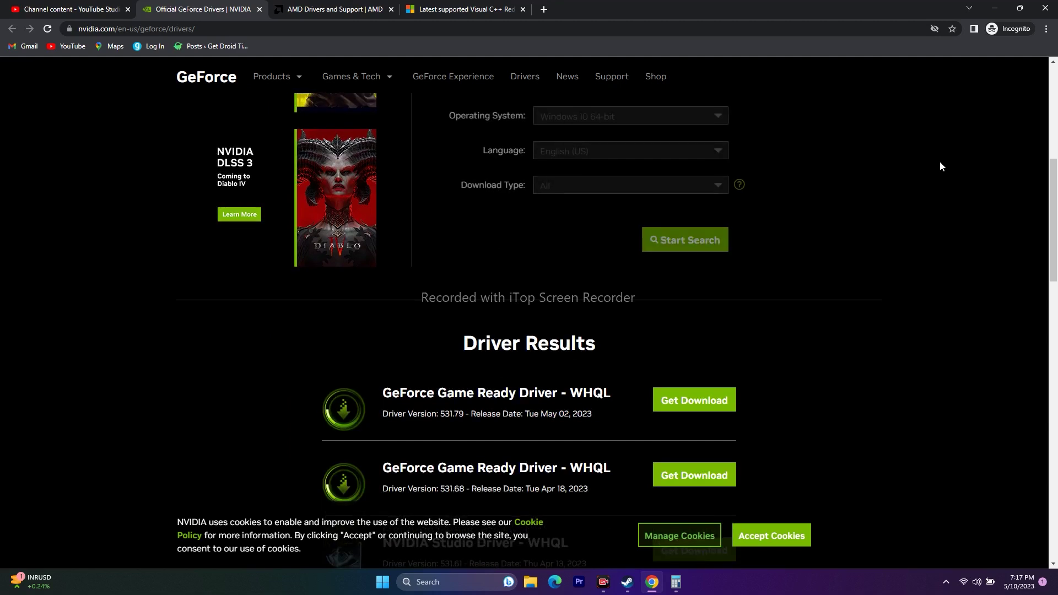
{"action": "left_click_drag", "start_coordinate": [440, 194], "coordinate": [592, 194]}
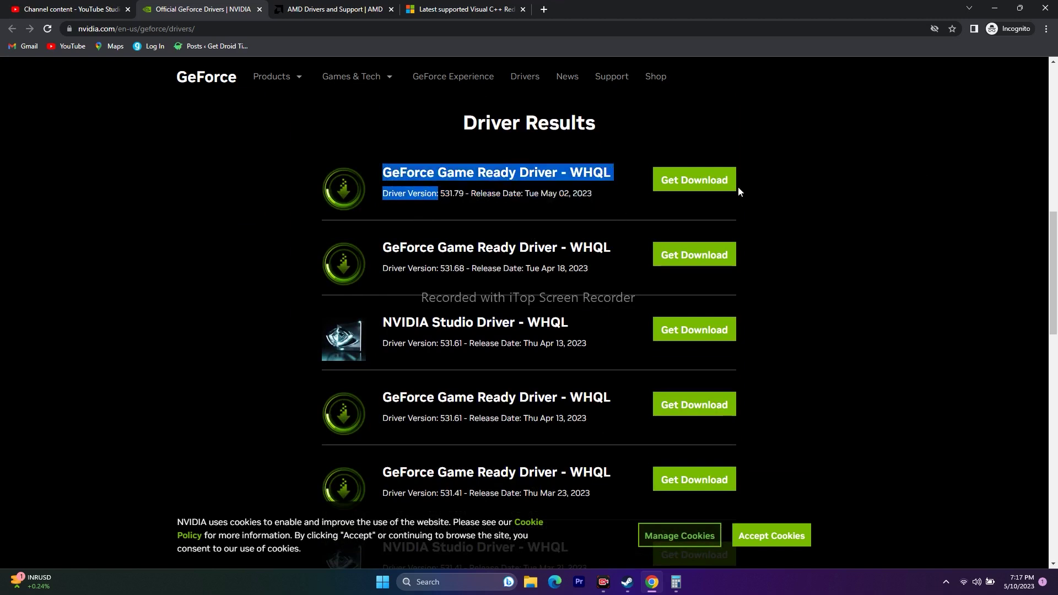
{"action": "left_click", "coordinate": [842, 205]}
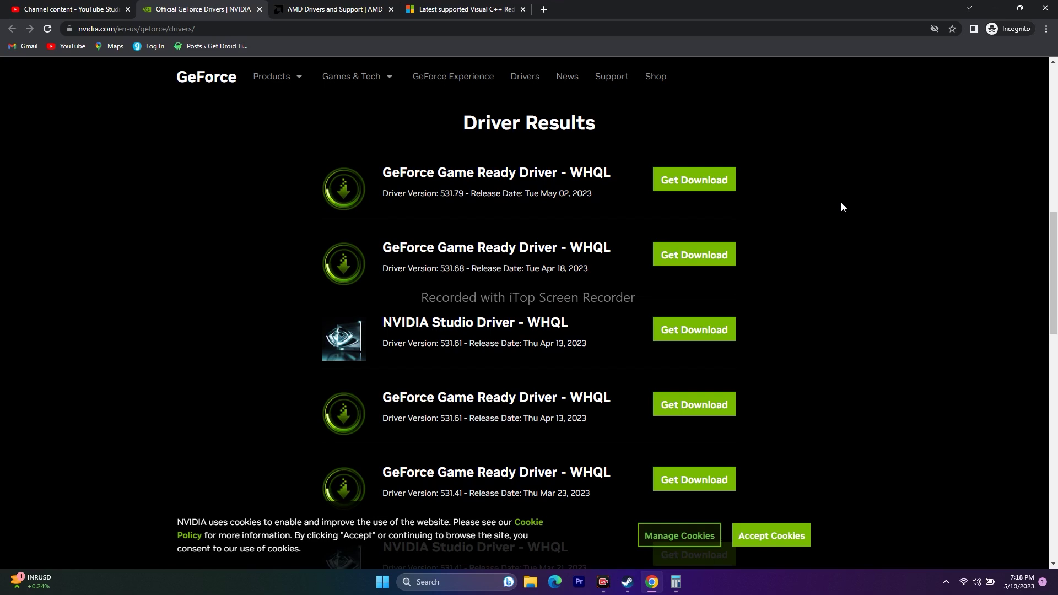
On the AMD Drivers and Support page, select the AMD Radeon RX 7000S Series under Graphics and submit to open its driver page
{"action": "left_click", "coordinate": [334, 9]}
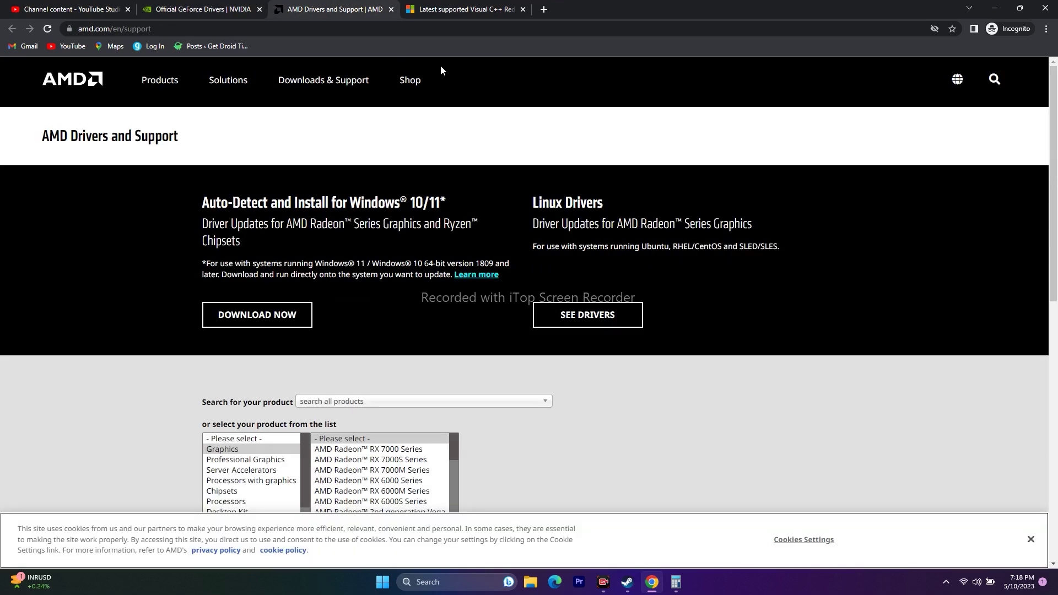
{"action": "scroll", "coordinate": [990, 281], "scroll_direction": "down", "scroll_amount": 3}
{"action": "left_click", "coordinate": [361, 295]}
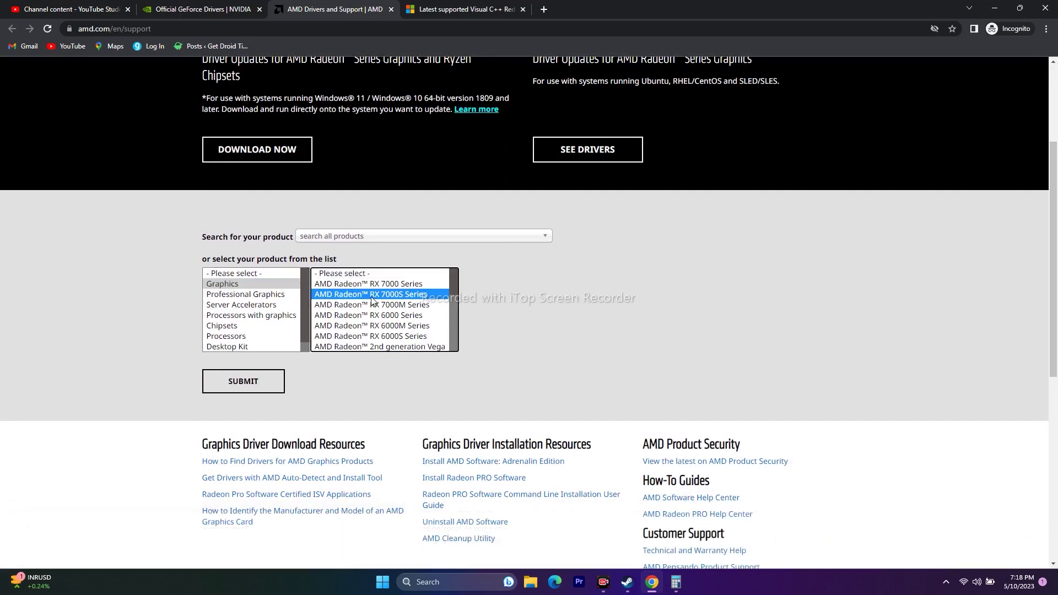
{"action": "left_click", "coordinate": [497, 284]}
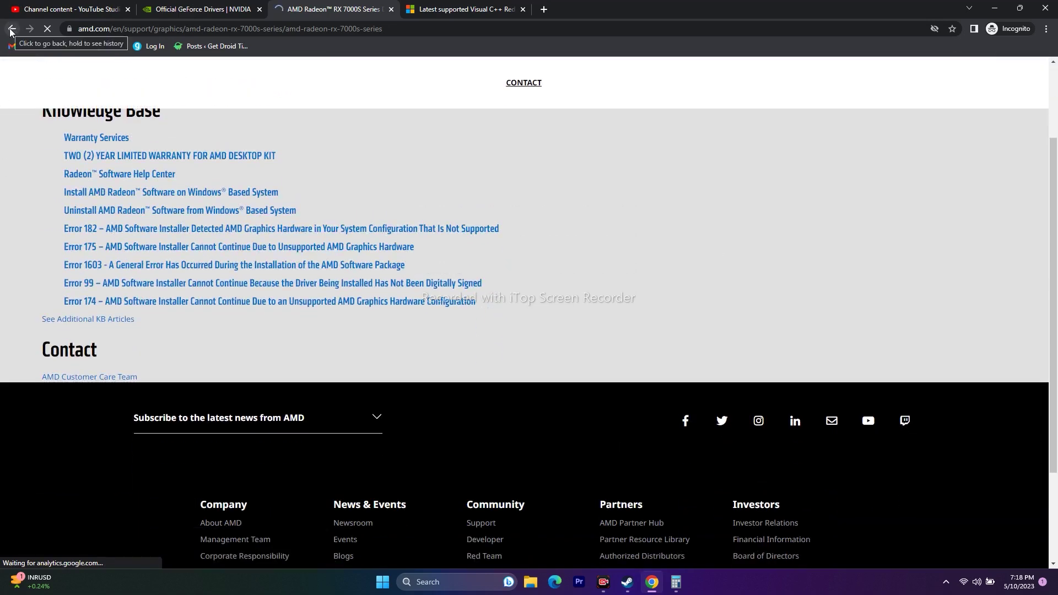
{"action": "left_click", "coordinate": [11, 30]}
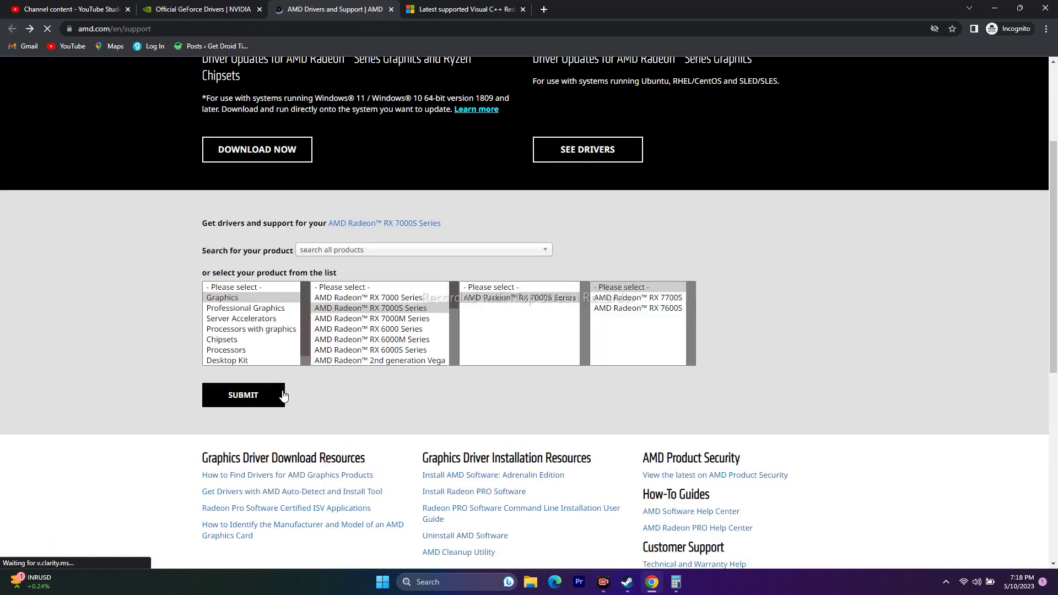
{"action": "left_click", "coordinate": [282, 396]}
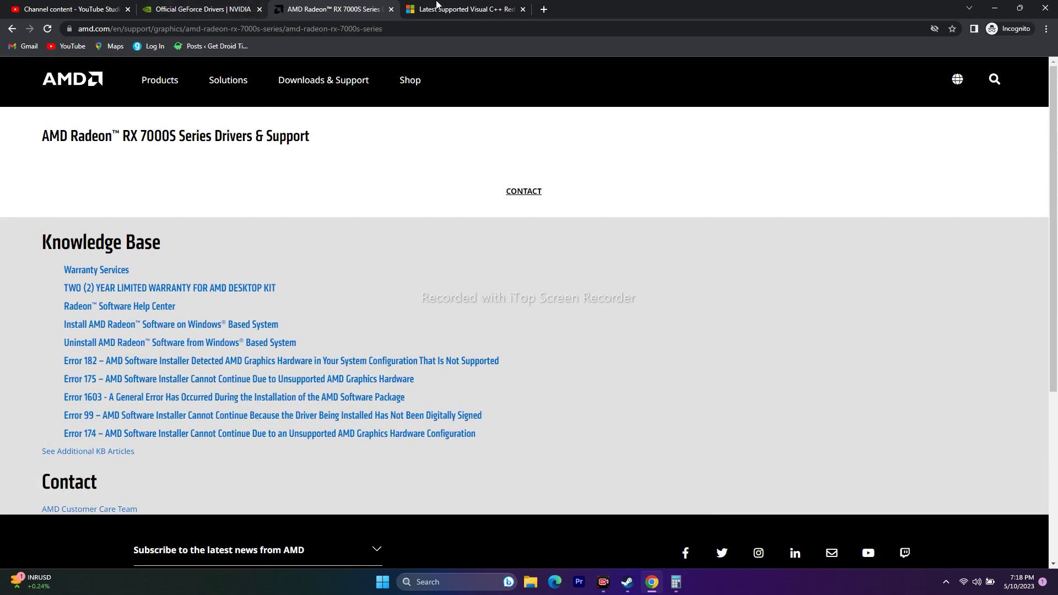
{"action": "left_click", "coordinate": [995, 7]}
{"action": "left_click", "coordinate": [628, 582]}
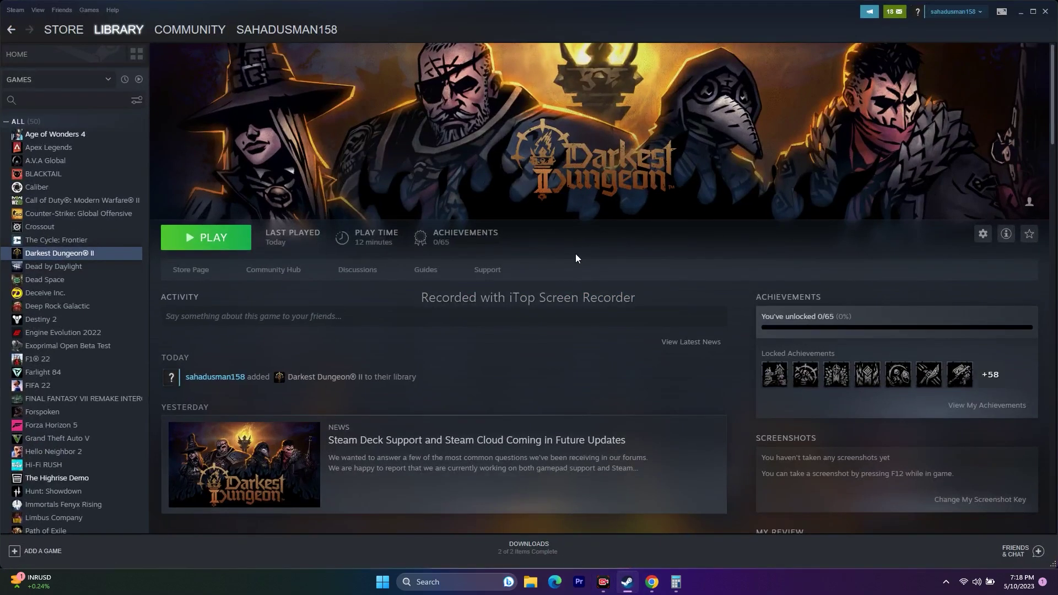
{"action": "left_click", "coordinate": [652, 582]}
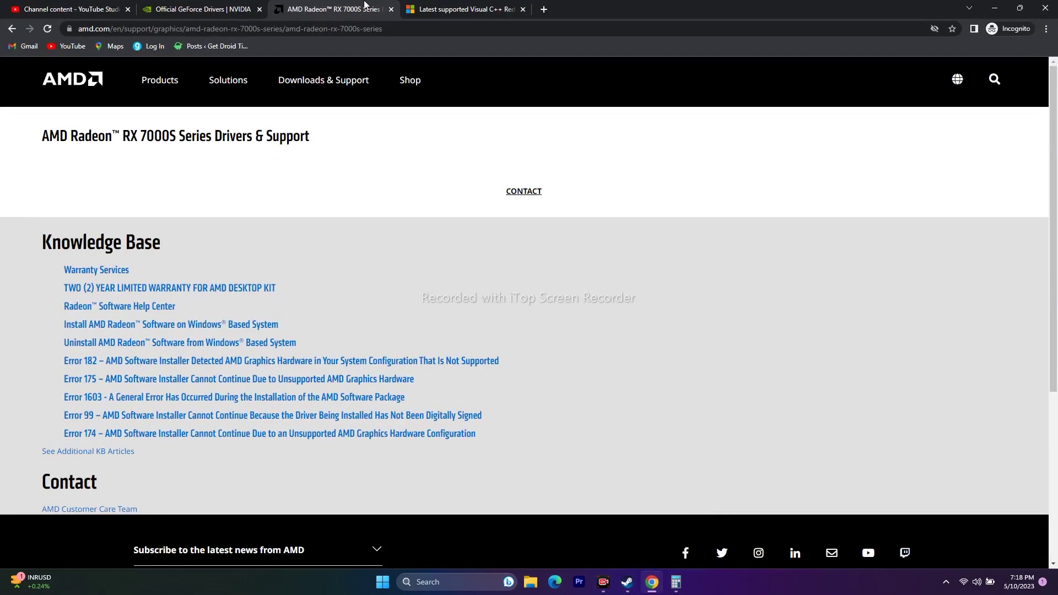
Show the Visual Studio 2015, 2017, 2019, and 2022 redistributable download links on the Microsoft Visual C++ page, and minimize Chrome
{"action": "left_click", "coordinate": [474, 9]}
{"action": "scroll", "coordinate": [957, 356], "scroll_direction": "down", "scroll_amount": 7}
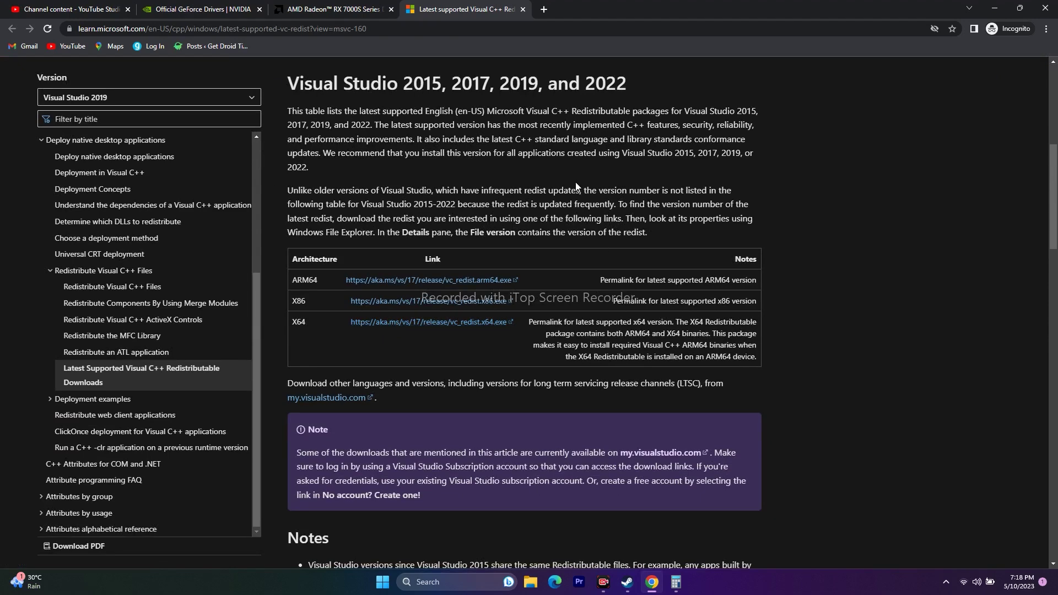
{"action": "left_click", "coordinate": [997, 7]}
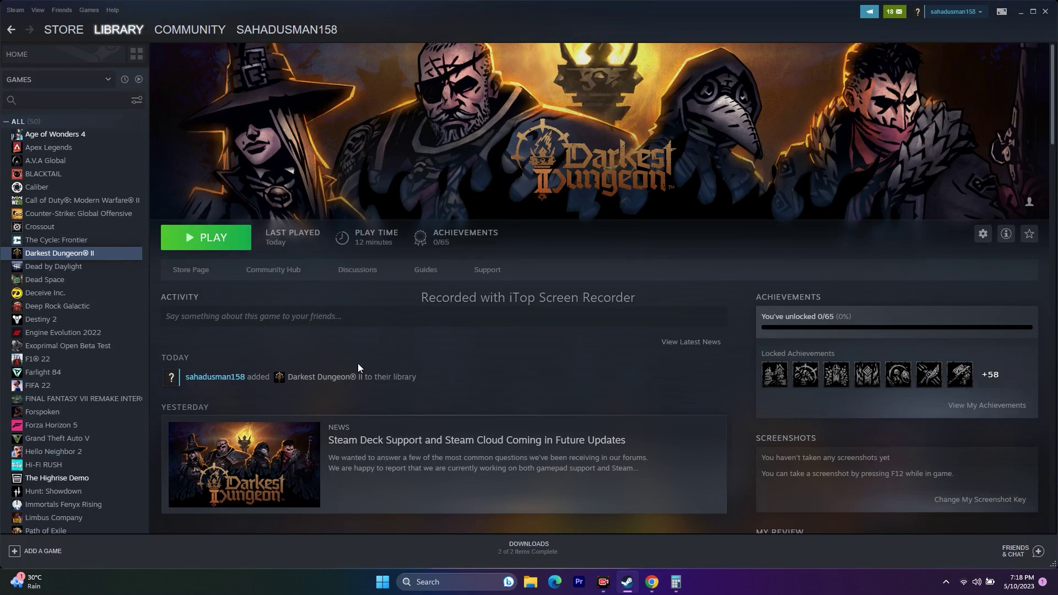
Show the Uninstall option among Darkest Dungeon II's management options in Steam, dismiss it without uninstalling, and minimize Steam
{"action": "right_click", "coordinate": [87, 254]}
{"action": "mouse_move", "coordinate": [113, 309]}
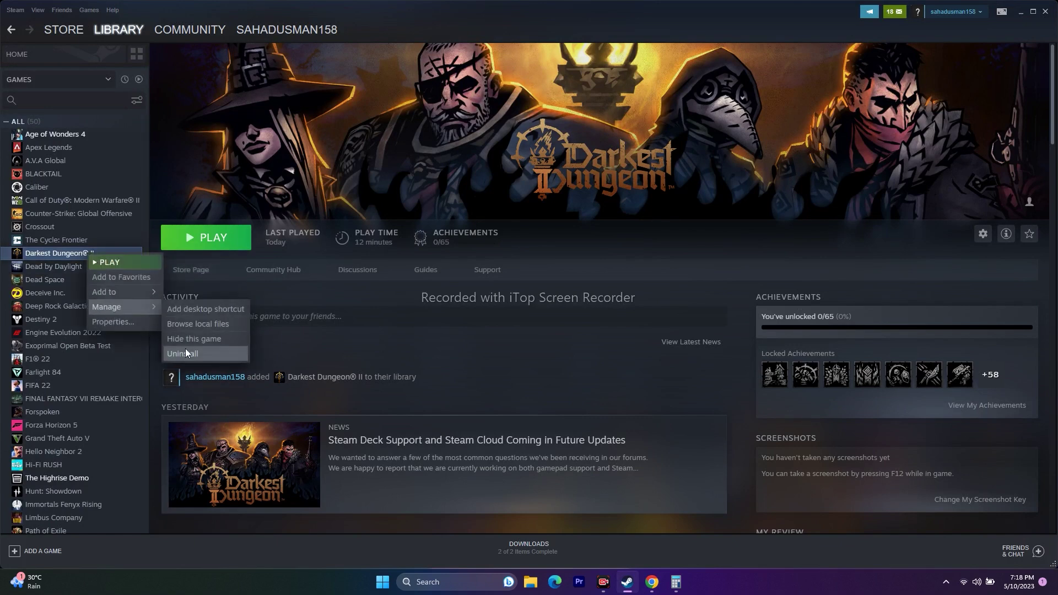
{"action": "left_click", "coordinate": [477, 351]}
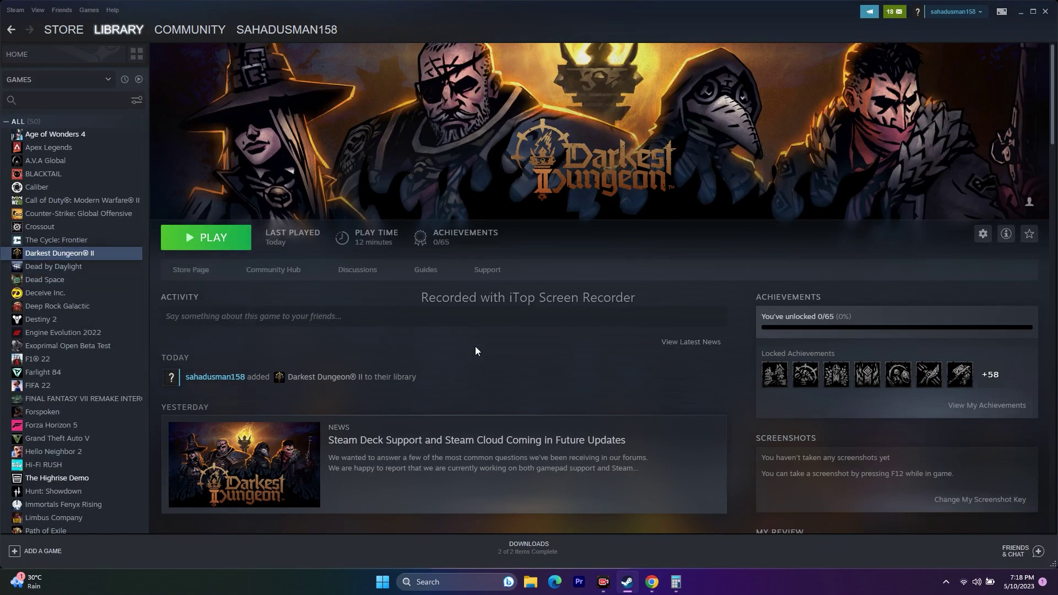
{"action": "left_click", "coordinate": [1021, 13]}
Open File Explorer, view the available drives in This PC to check where the game can be reinstalled, and close the window
{"action": "key", "text": "super+e"}
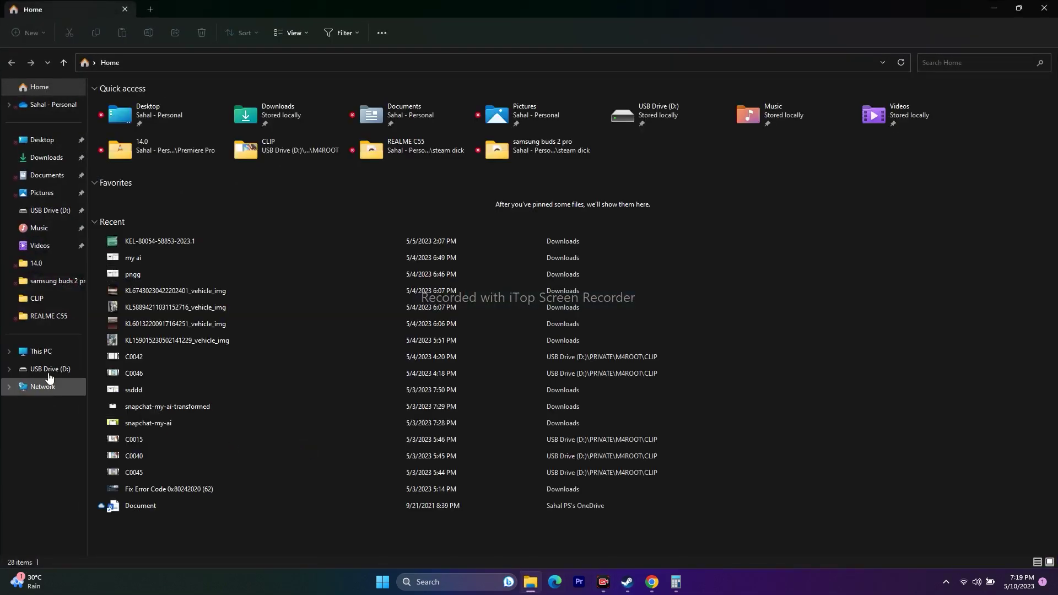
{"action": "left_click", "coordinate": [38, 351]}
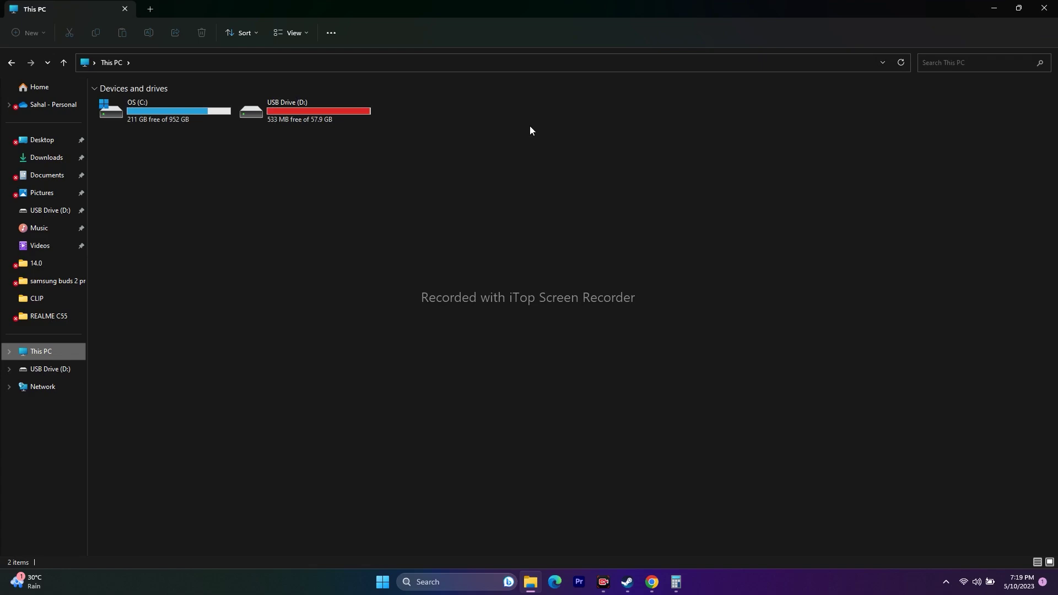
{"action": "left_click", "coordinate": [1045, 9]}
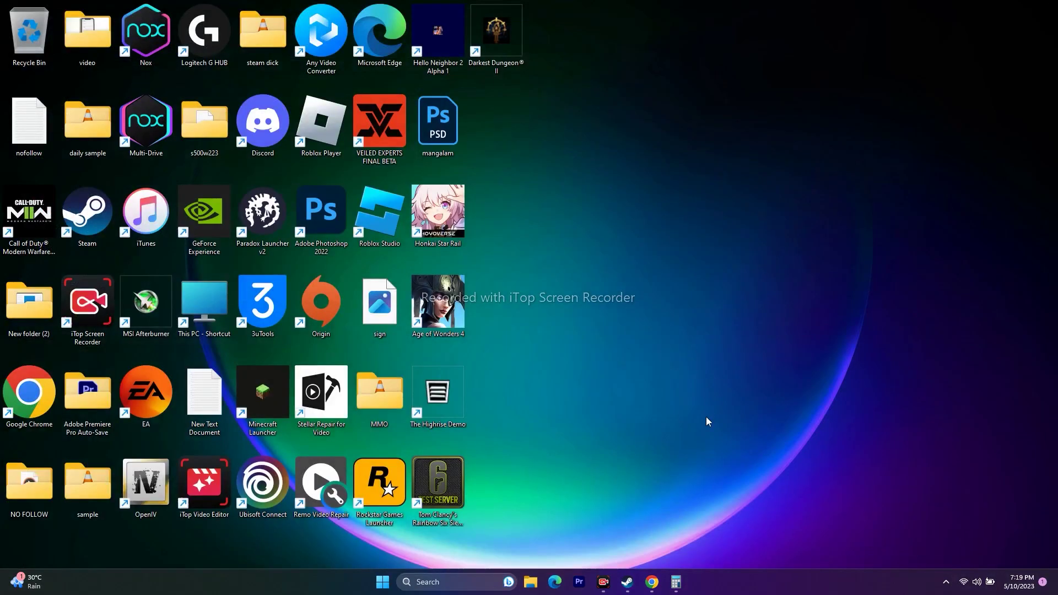